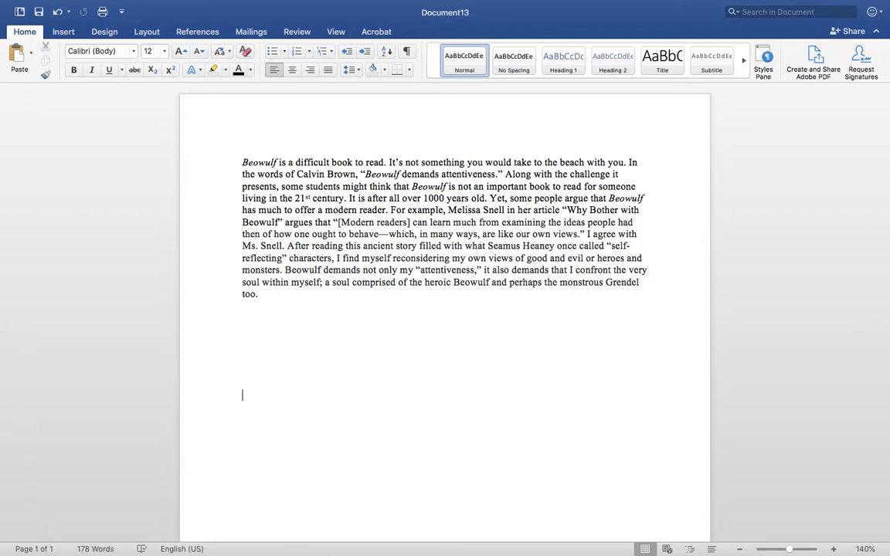
Switch to Chrome, leave full-screen view of the article, and bring up the Purdue OWL home page in full screen
mouse_move(335, 541)
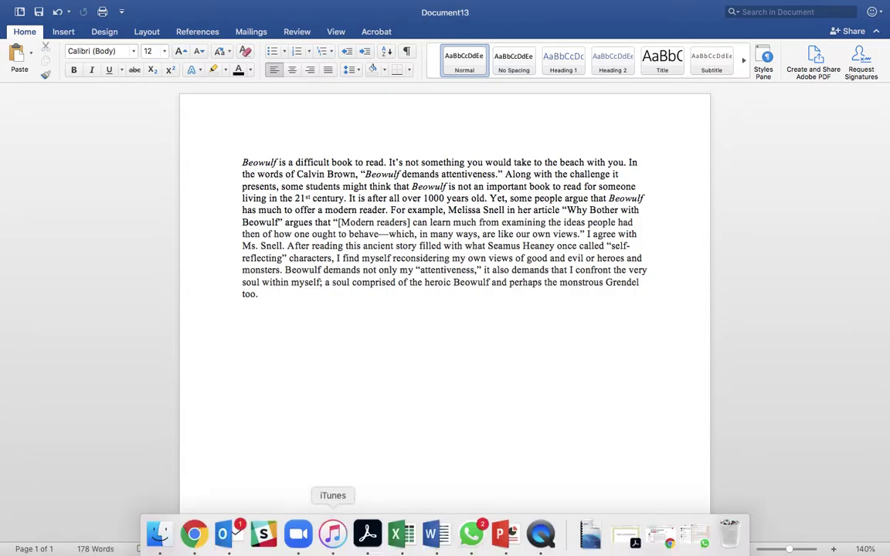
left_click(194, 533)
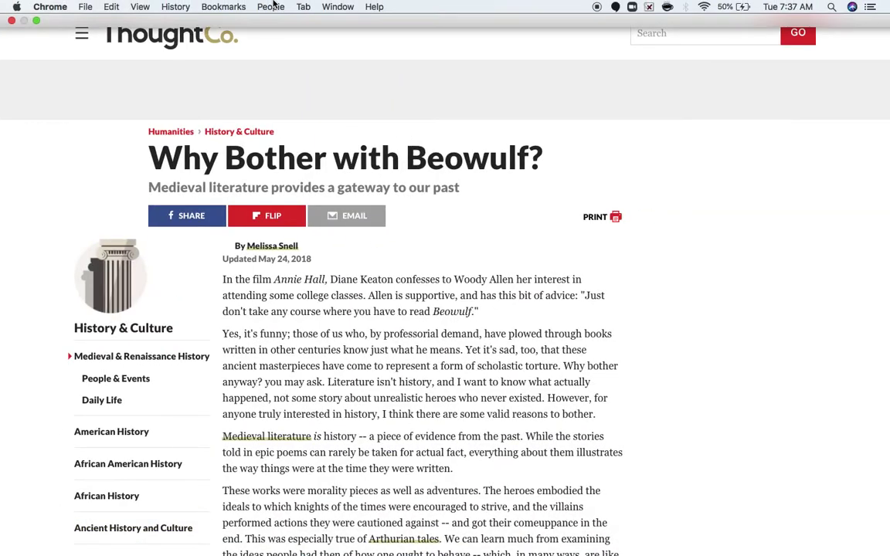
mouse_move(55, 4)
left_click(36, 20)
left_click(127, 29)
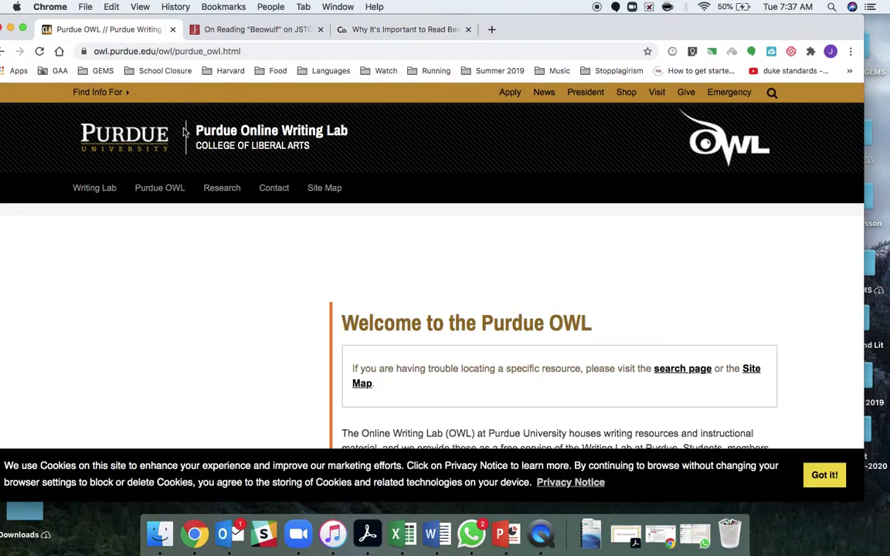
left_click(22, 29)
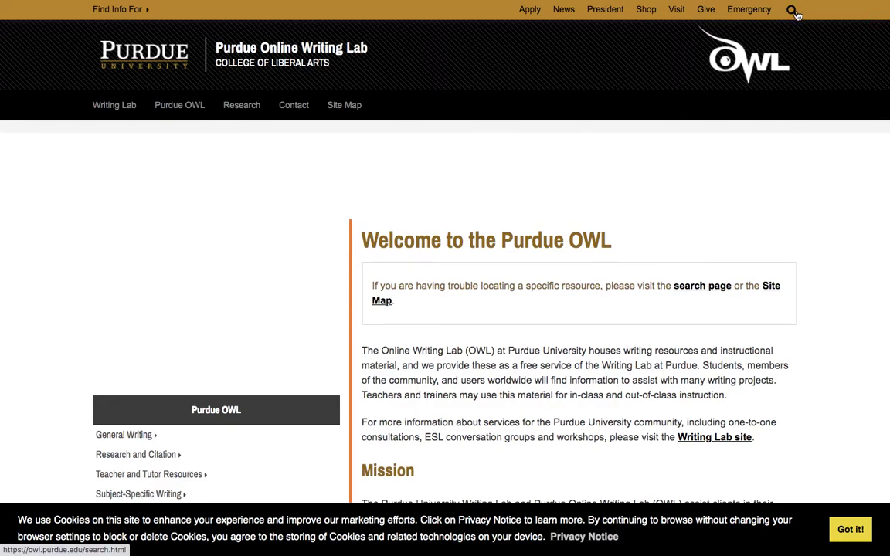
Look over the Purdue OWL home page and search the site for "mla+format"
scroll(370, 240, "down", 3)
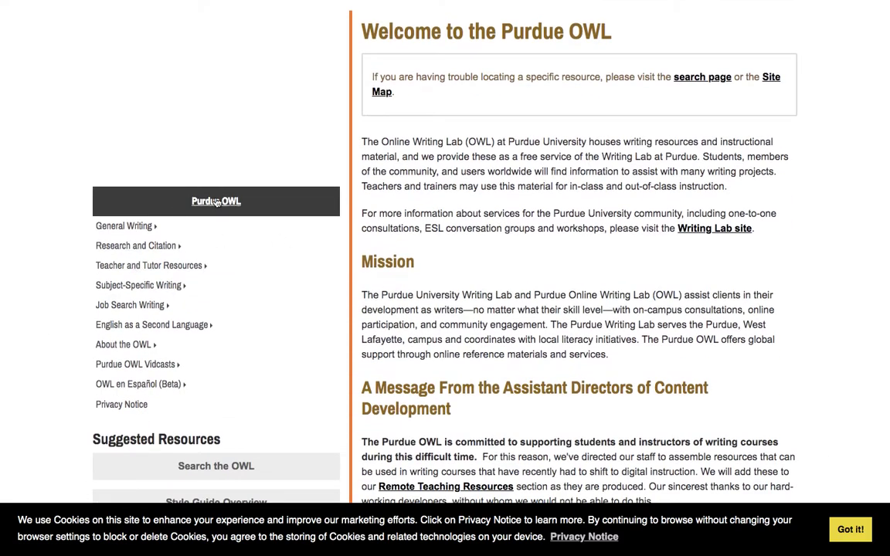
scroll(183, 397, "down", 1)
scroll(183, 348, "up", 1)
scroll(184, 398, "down", 4)
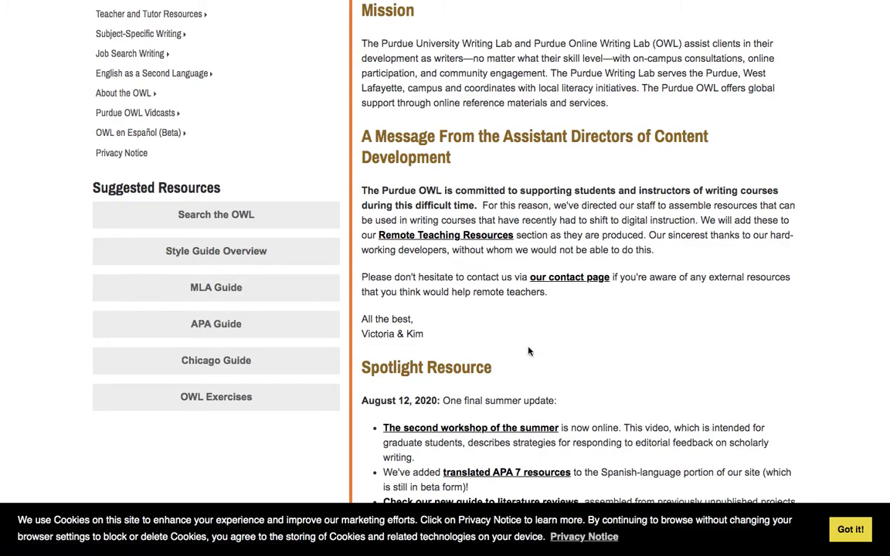
scroll(740, 368, "up", 10)
mouse_move(791, 17)
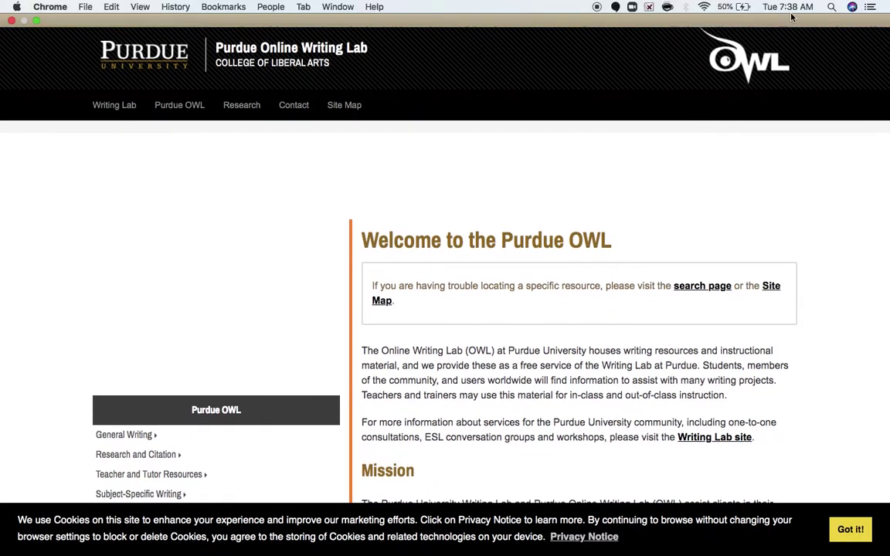
left_click(790, 11)
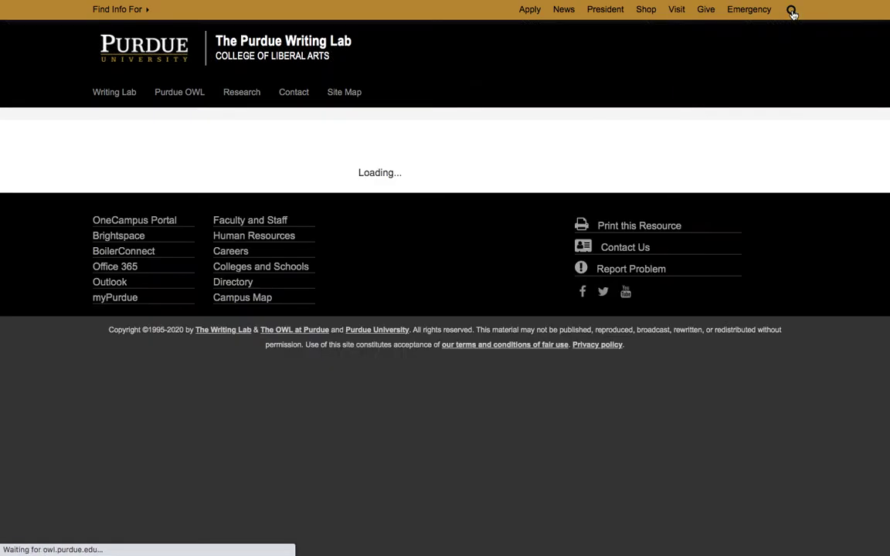
left_click(447, 198)
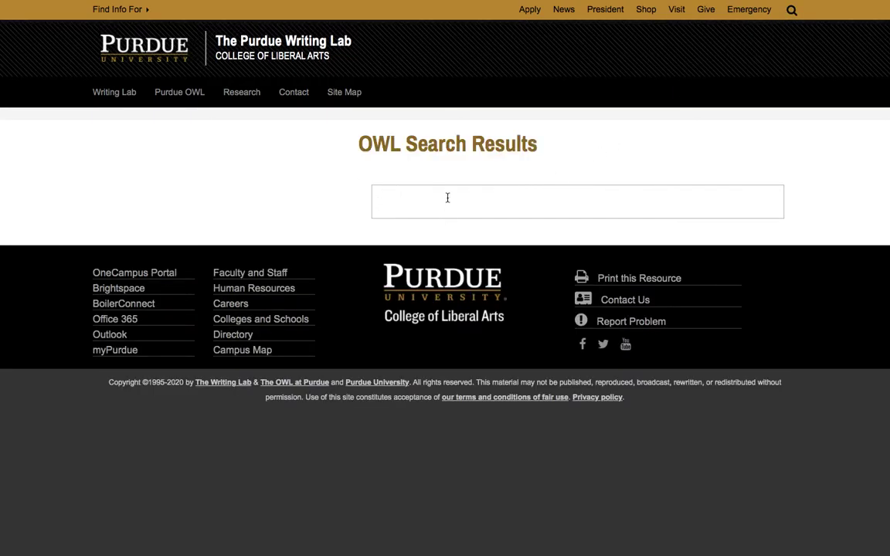
type("MLA")
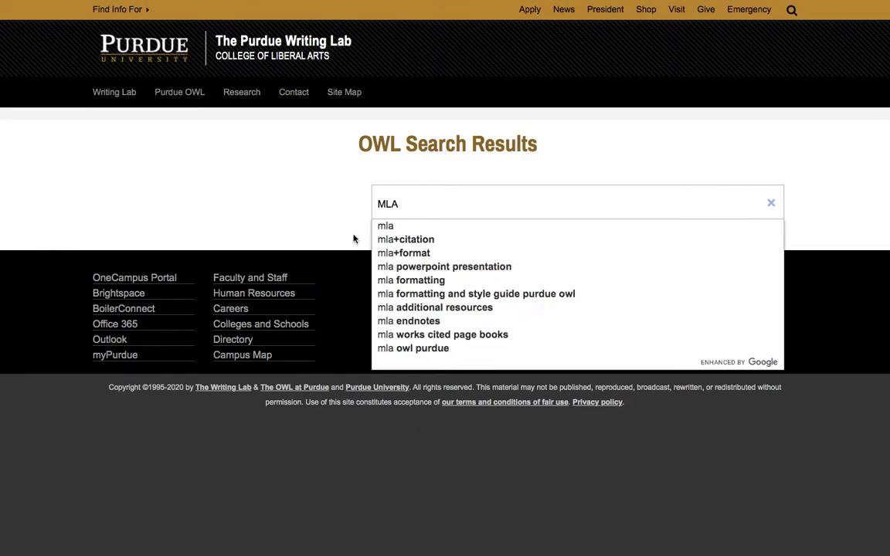
left_click(399, 253)
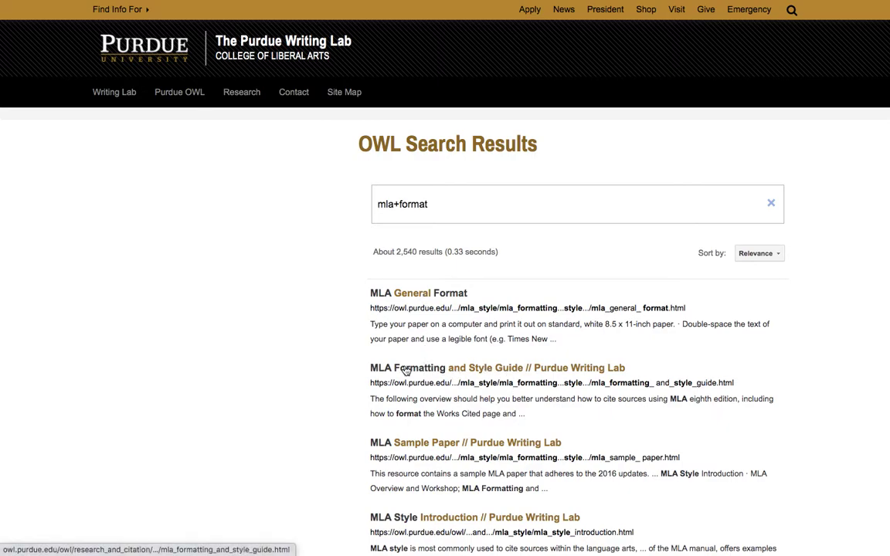
Open the MLA Formatting and Style Guide result and review its topic list and the core elements of a citation
left_click(461, 370)
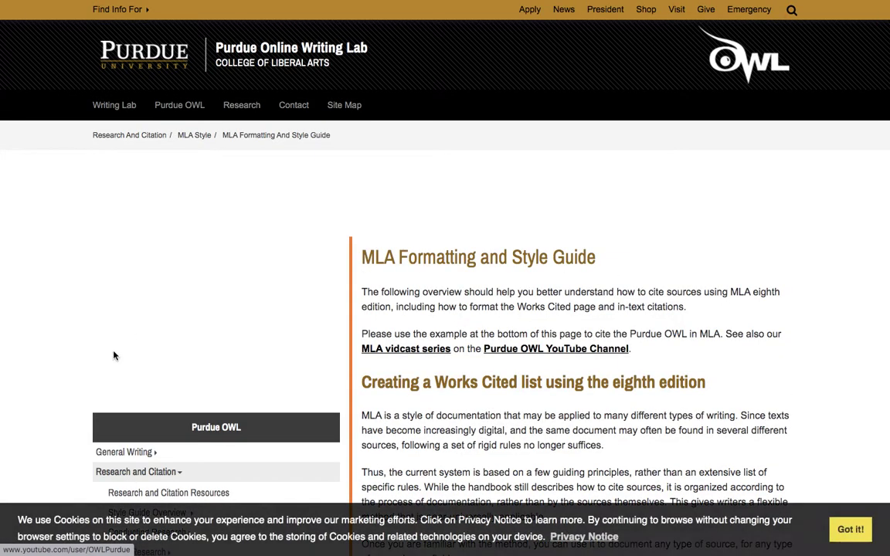
scroll(114, 355, "down", 5)
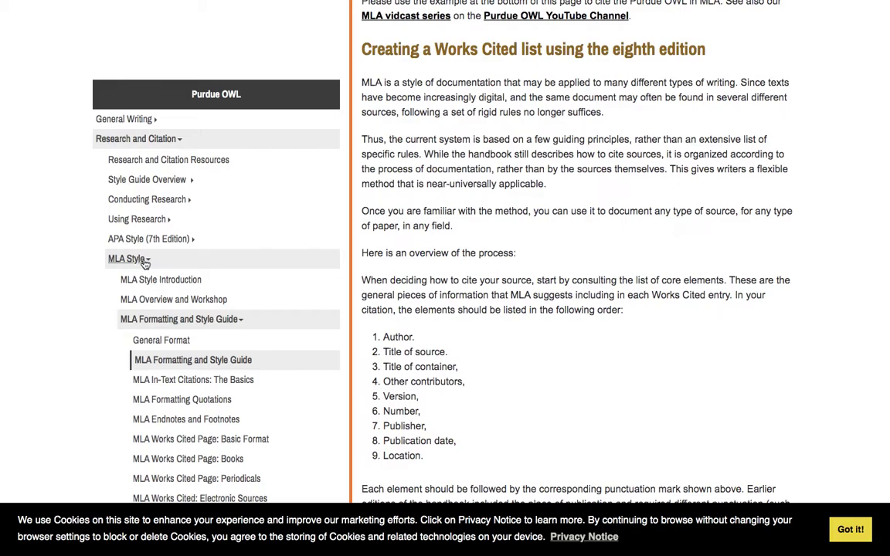
scroll(70, 341, "down", 3)
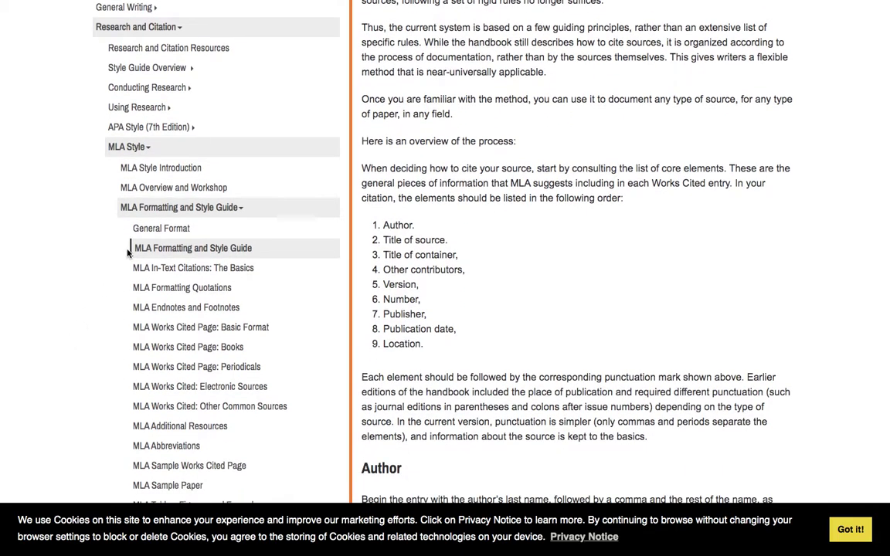
scroll(175, 259, "down", 2)
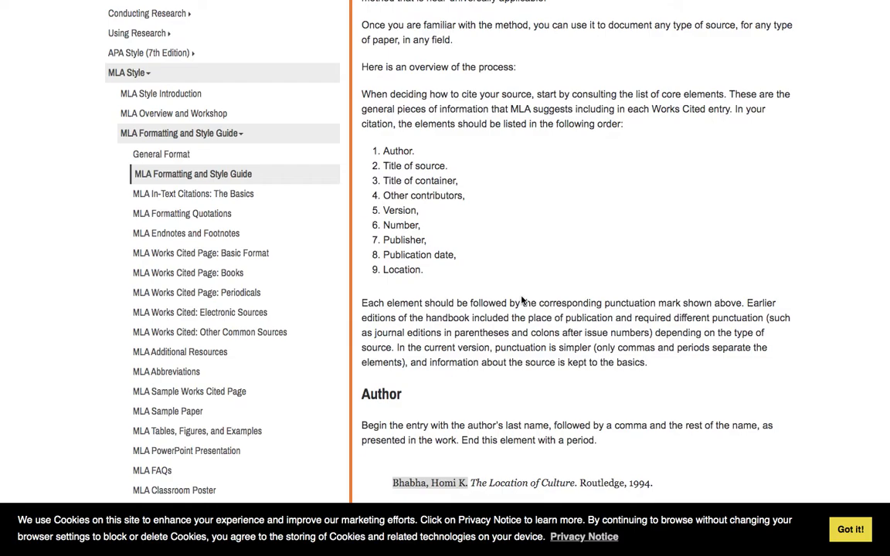
scroll(523, 299, "up", 15)
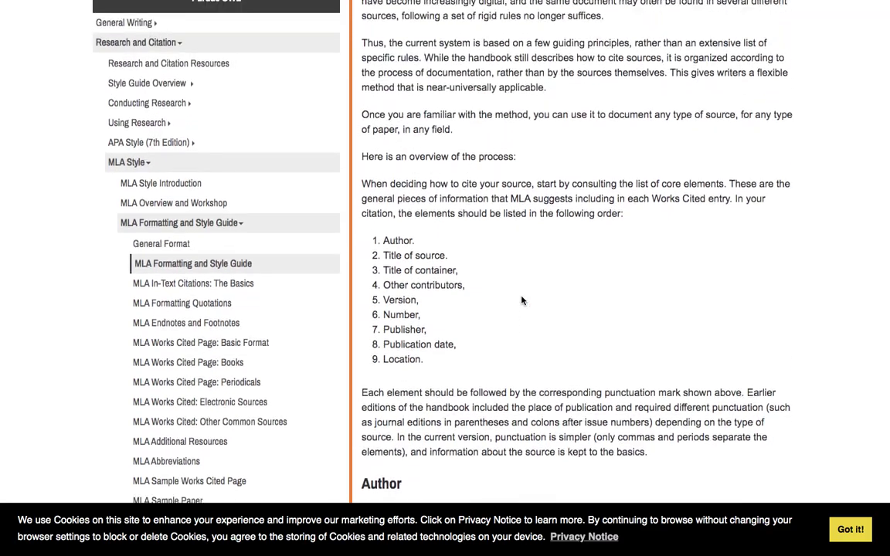
Switch to the Word document and set the line spacing of the whole Beowulf paragraph to Double
mouse_move(368, 550)
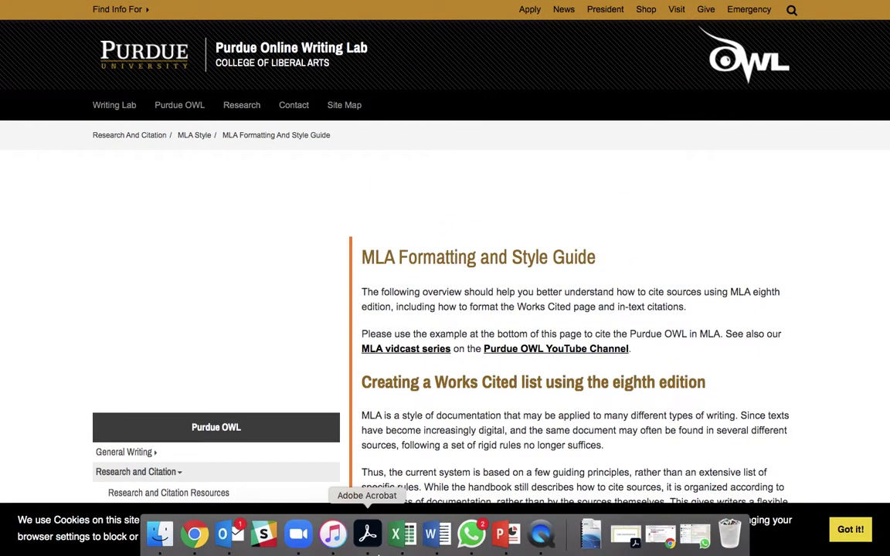
left_click(435, 535)
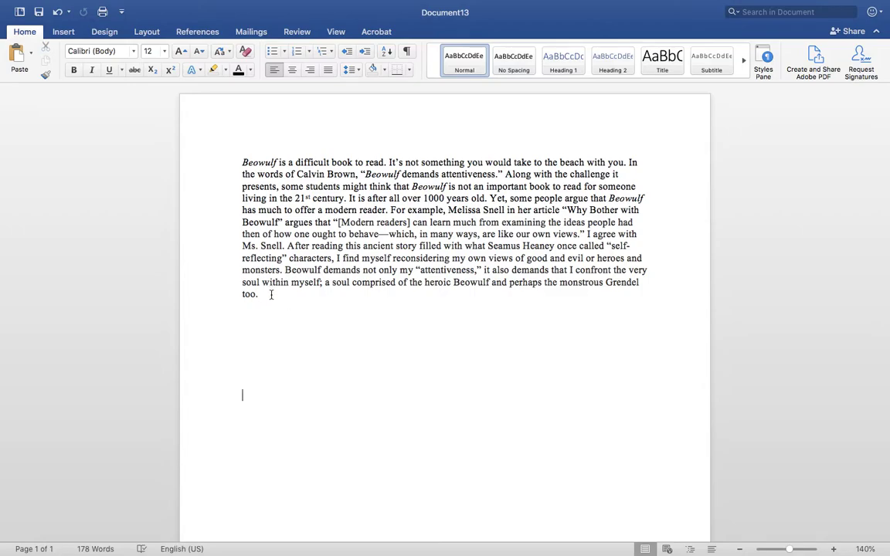
left_click_drag(271, 294, 231, 162)
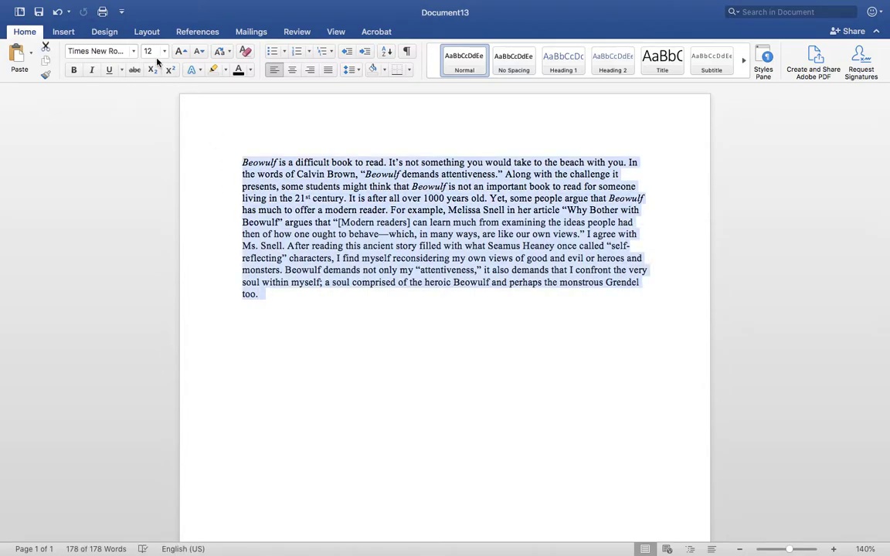
left_click(338, 259)
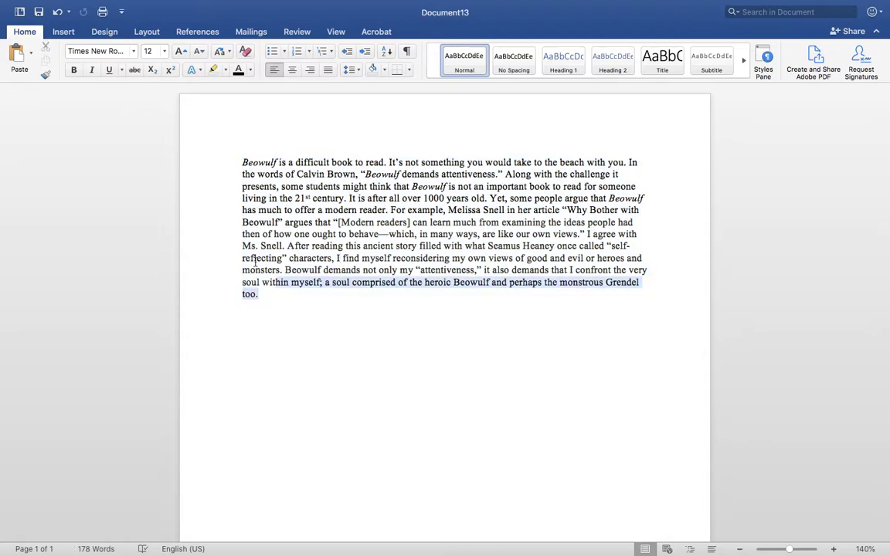
left_click_drag(299, 301, 238, 160)
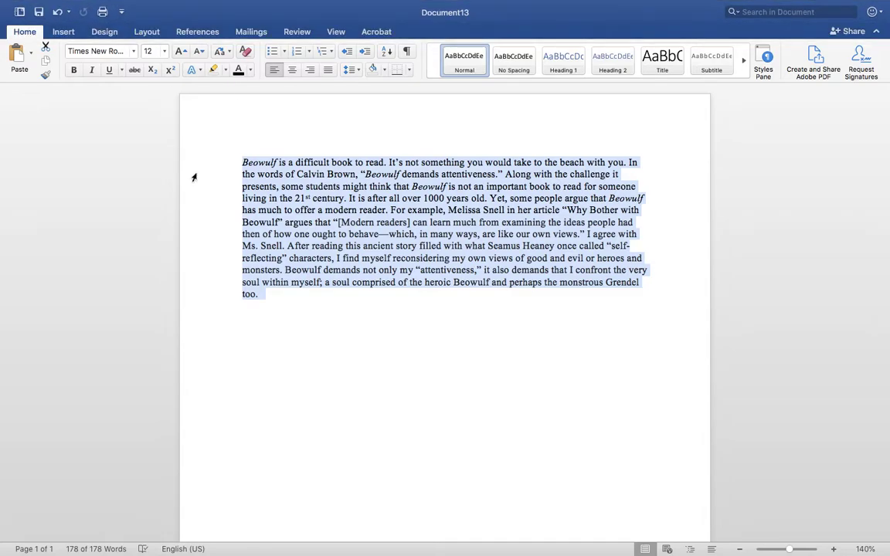
left_click(200, 6)
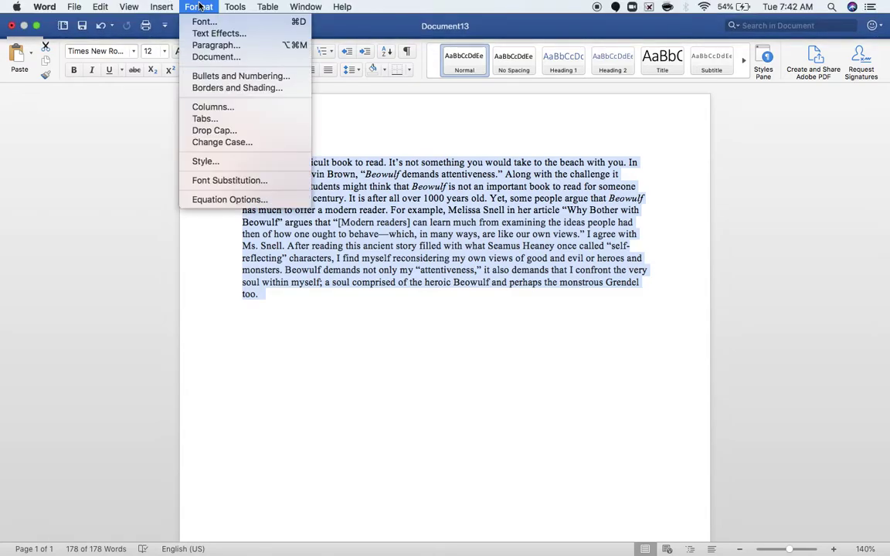
left_click(216, 47)
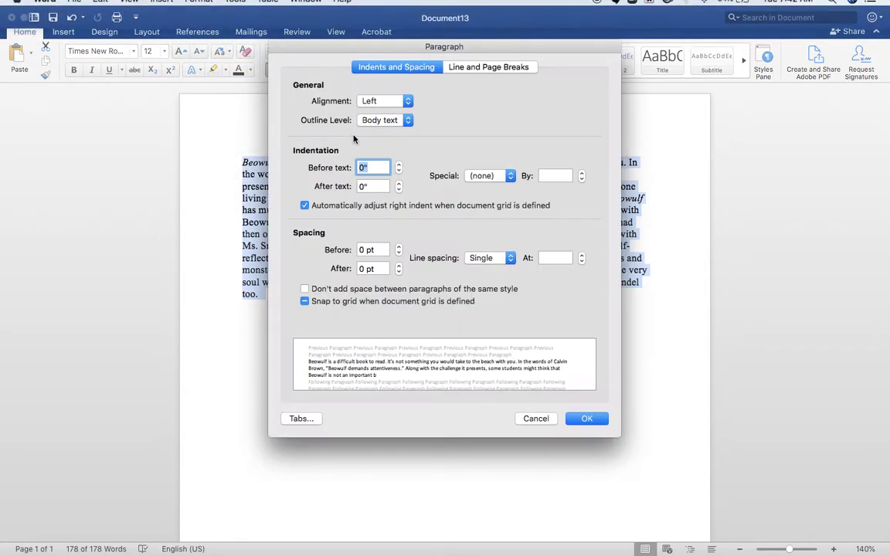
left_click(496, 260)
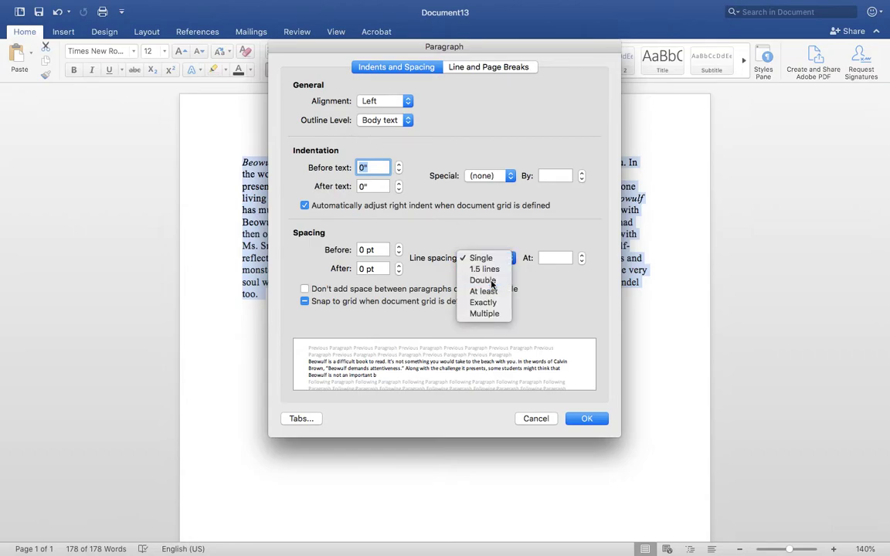
left_click(483, 280)
left_click(588, 418)
left_click(516, 470)
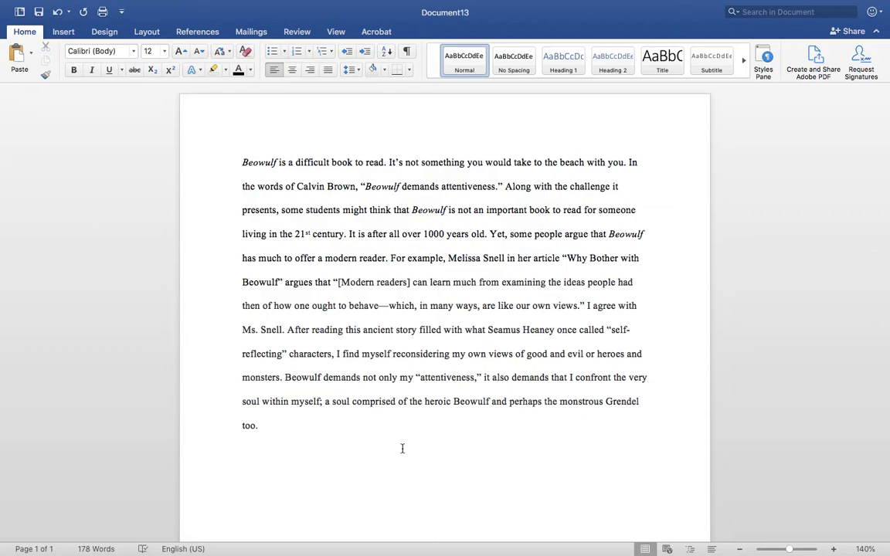
Indent the first line of the Beowulf paragraph by one tab
left_click(243, 163)
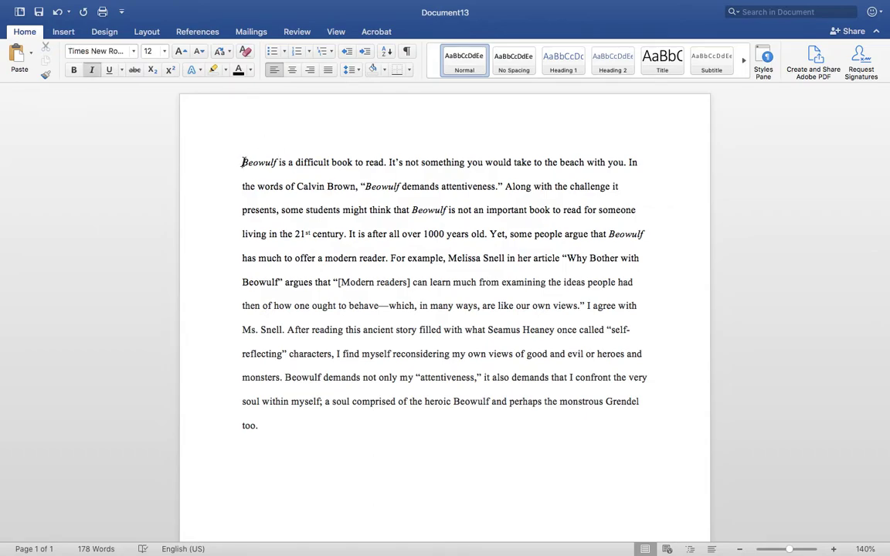
key("Tab")
left_click(379, 438)
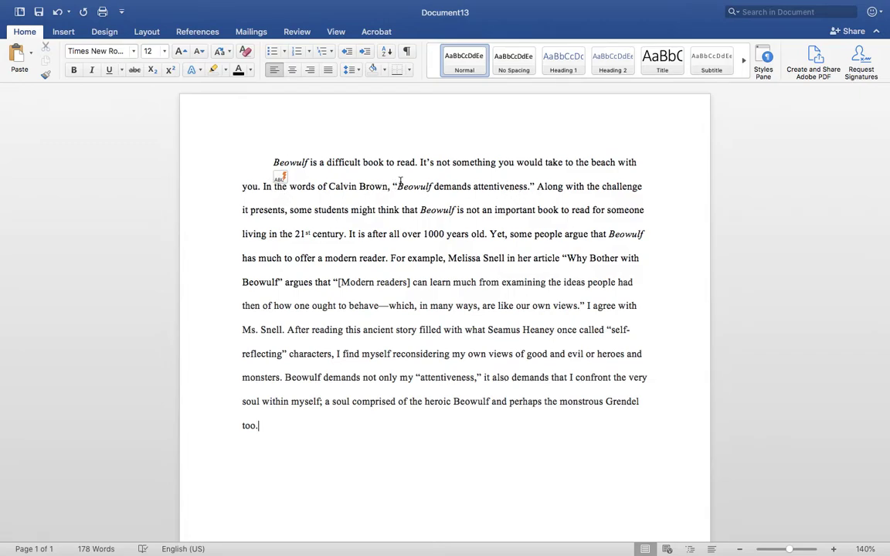
Remove the period from the "Beowulf demands attentiveness" quotation and insert the placeholder "(Citation)" directly after its closing quotation mark
left_click(395, 187)
left_click(531, 186)
key("BackSpace")
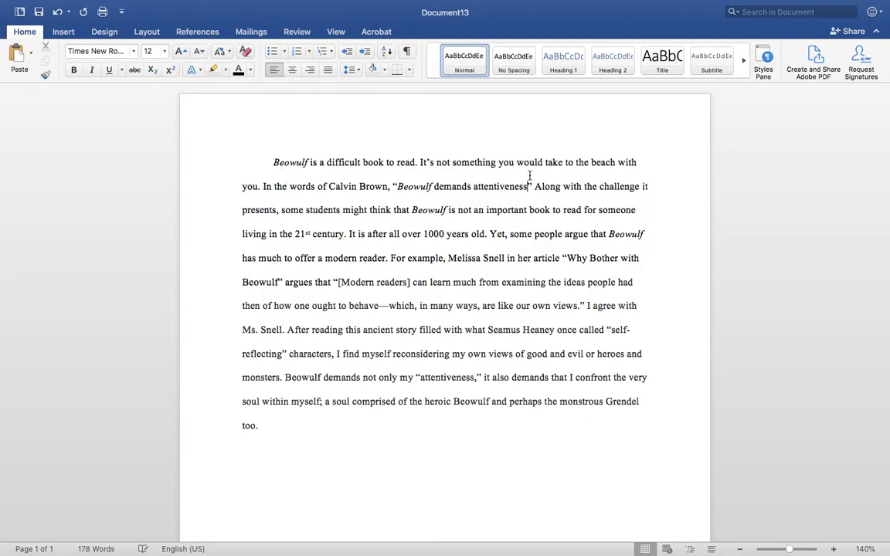
type("(")
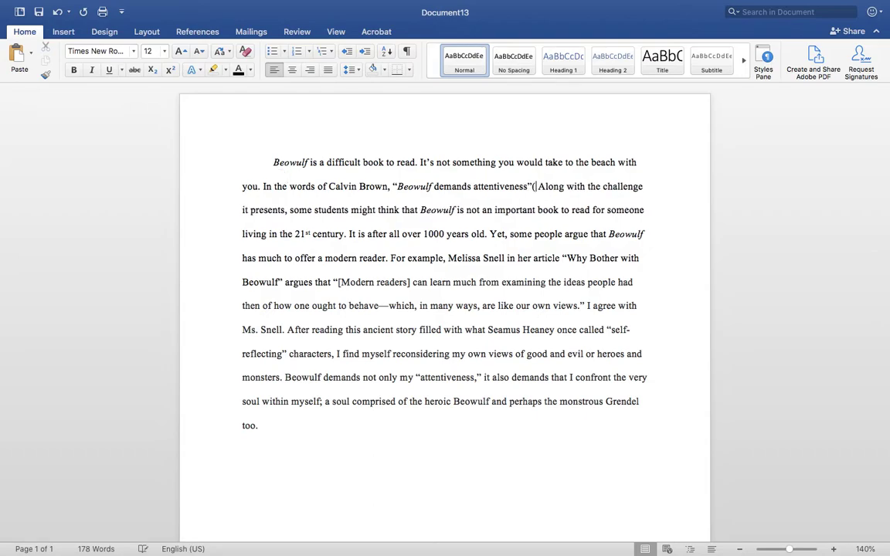
type("Citation)")
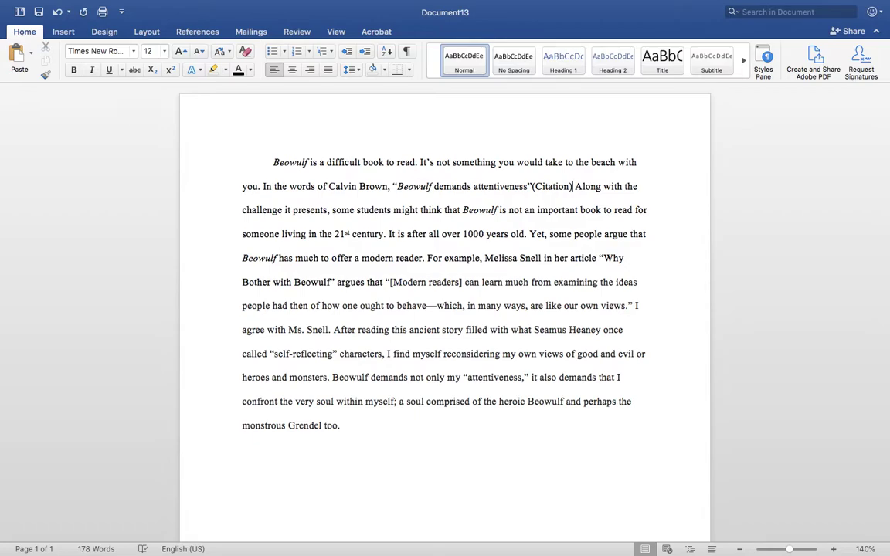
left_click(528, 186)
type(".")
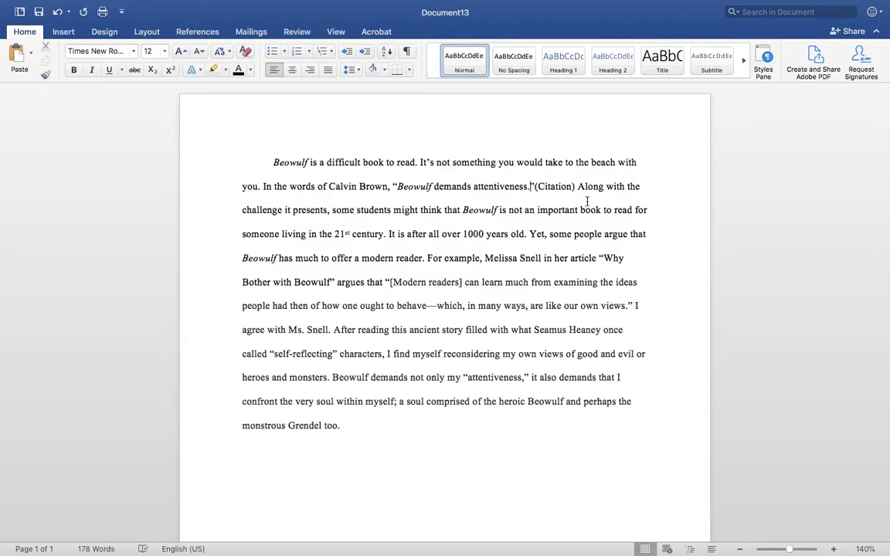
key("BackSpace")
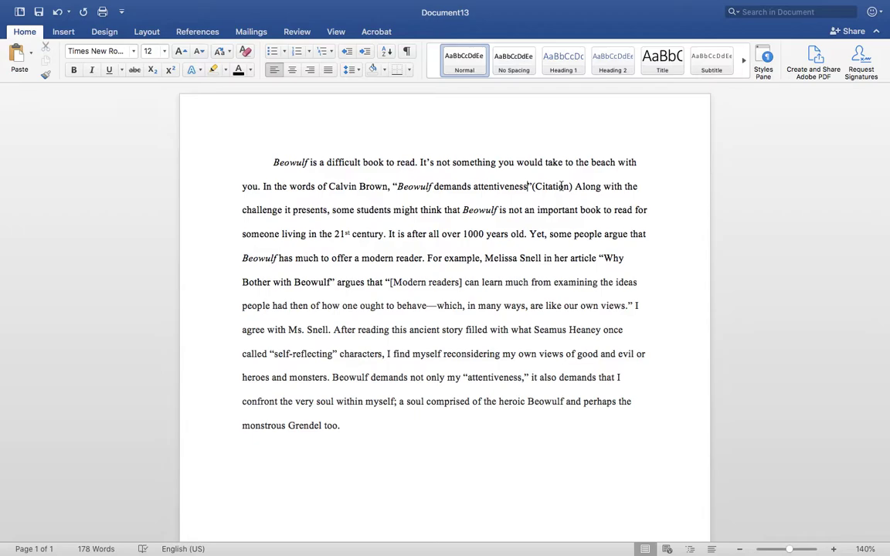
Add a period after "(Citation)" and a question mark after "attentiveness" inside the closing quotation mark
left_click(572, 188)
type(".")
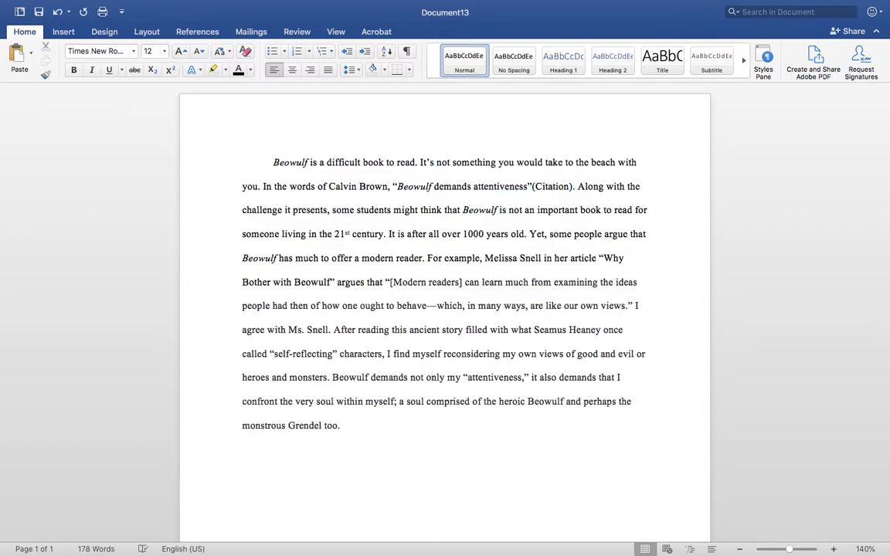
left_click(528, 186)
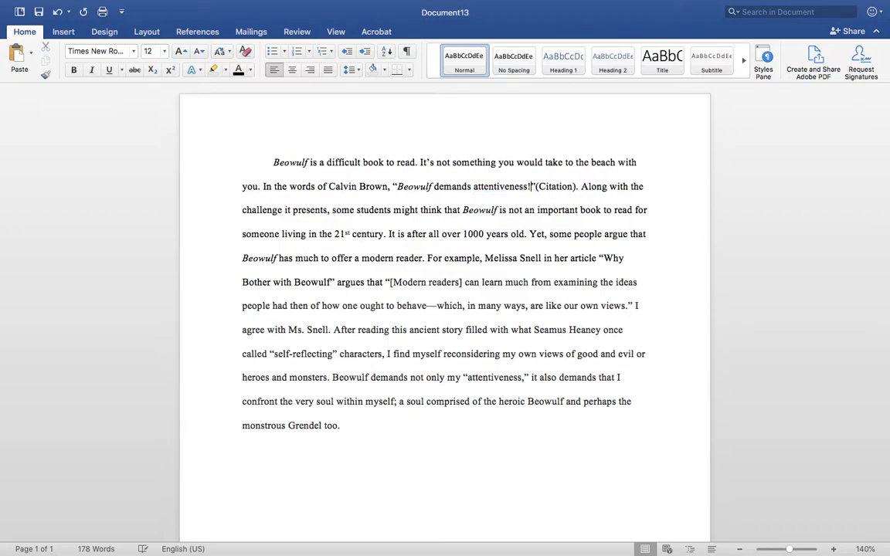
type("?")
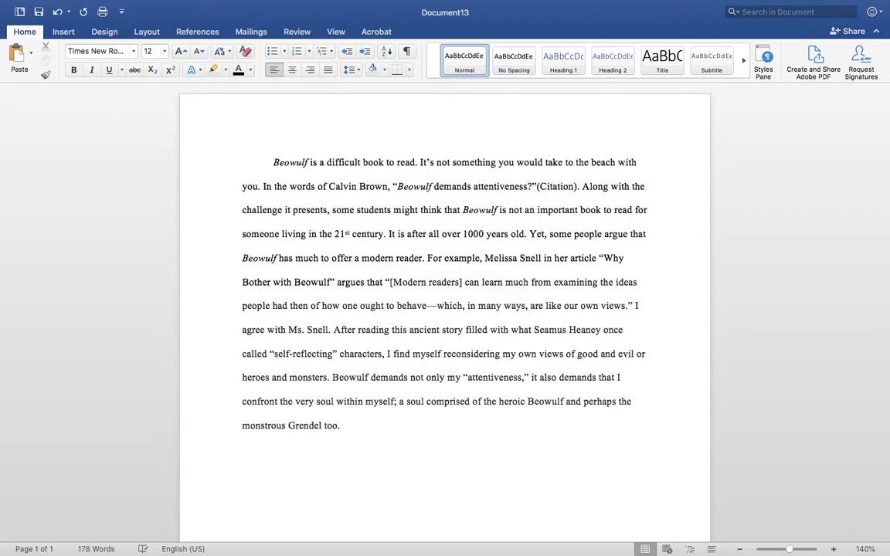
Remove the question mark after "attentiveness", try an exclamation mark in its place and delete that too
key("BackSpace")
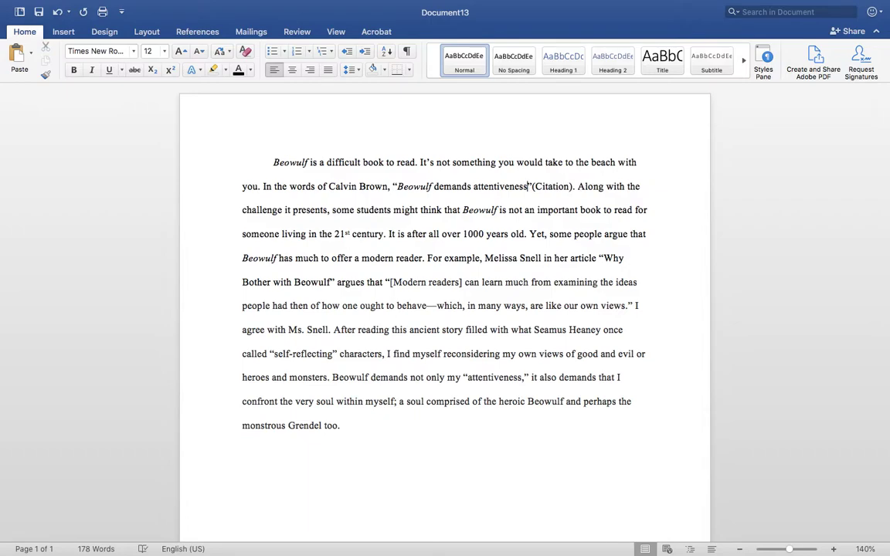
type("!")
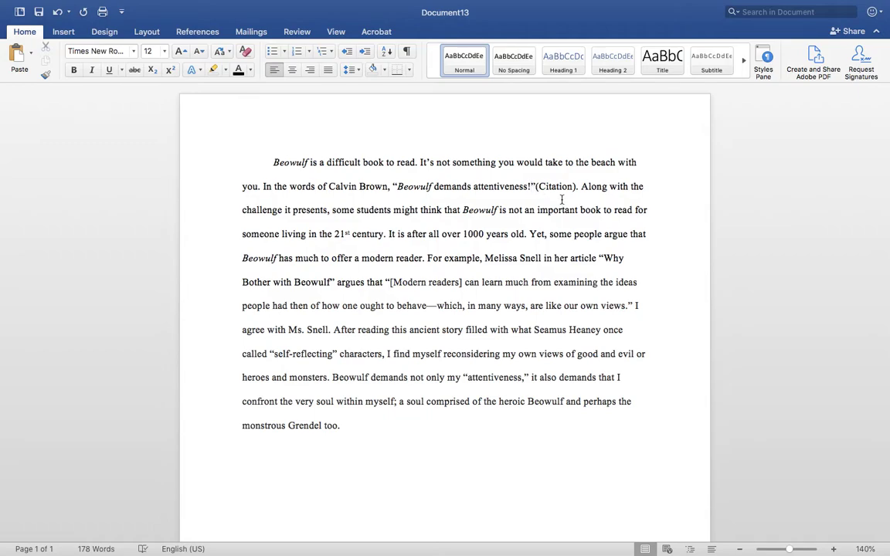
key("BackSpace")
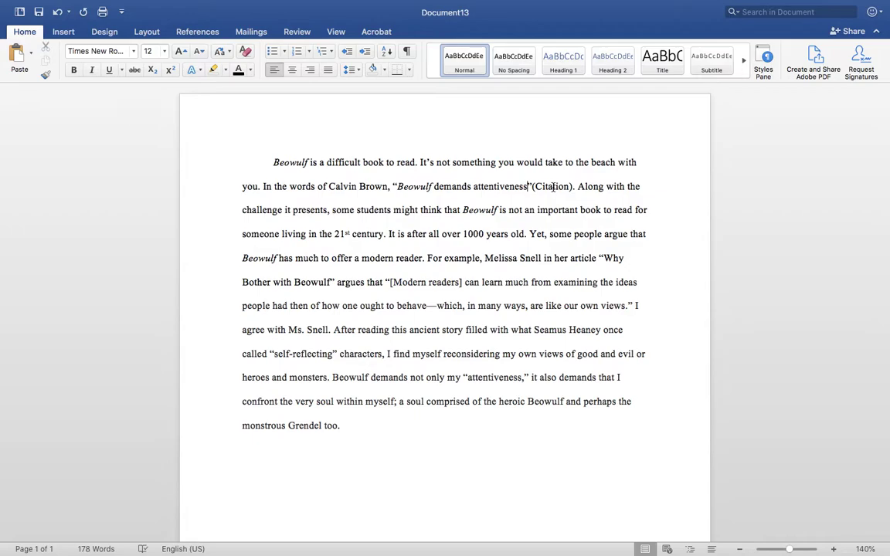
Replace the placeholder "Citation" with "Brown 13" and insert a space between the closing quotation mark and the parenthesis
left_click(553, 187)
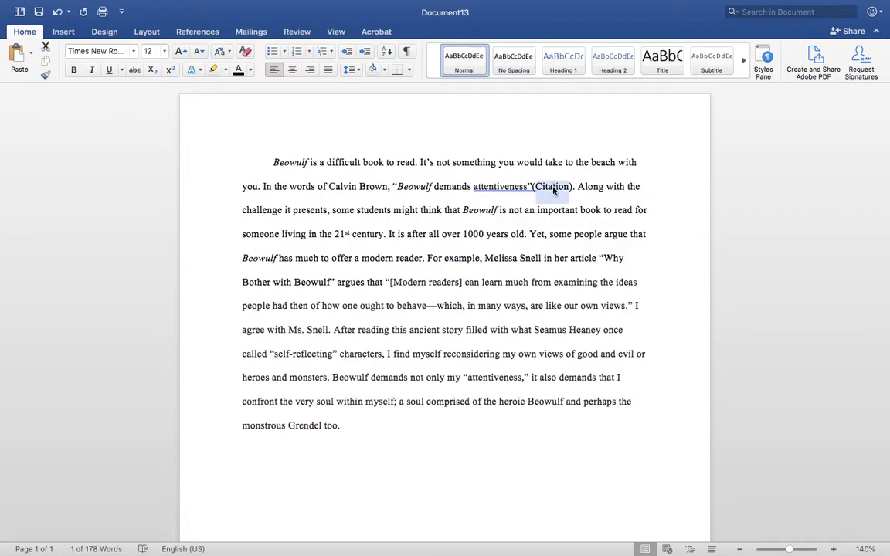
type("Brown")
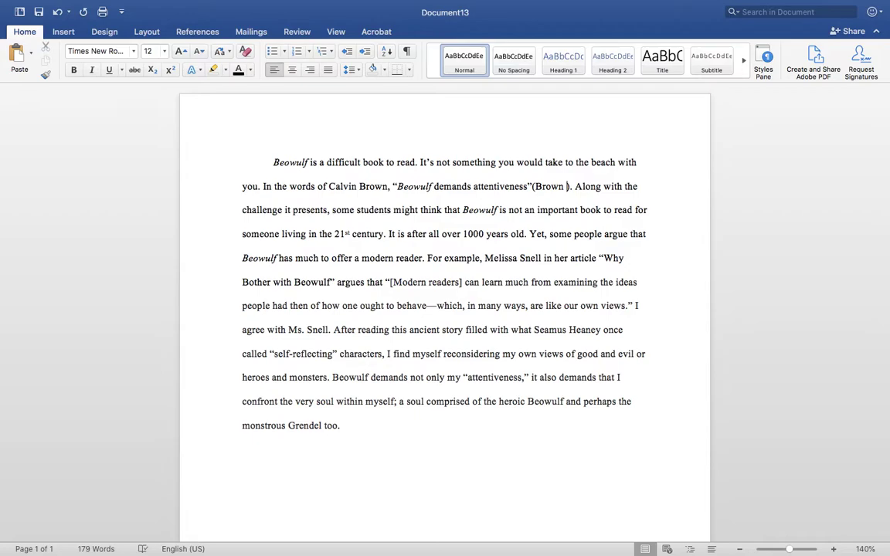
type(" 13")
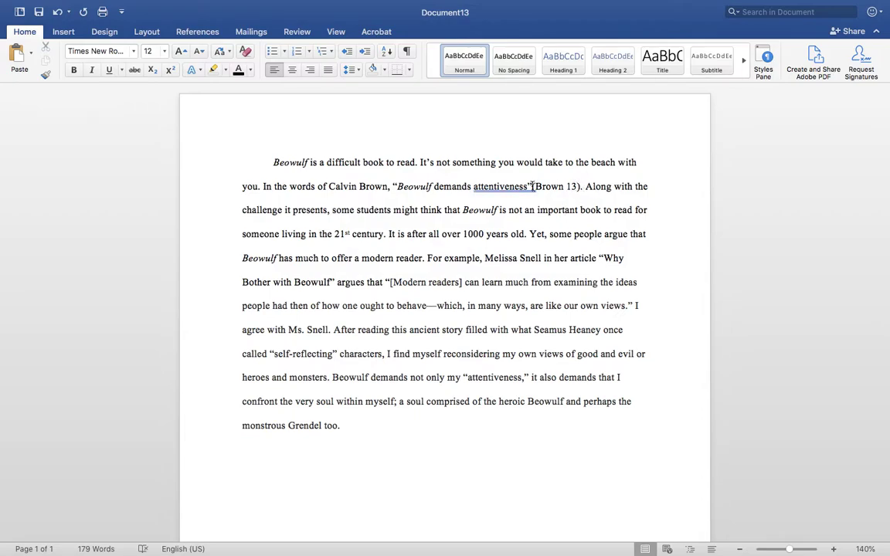
left_click(532, 186)
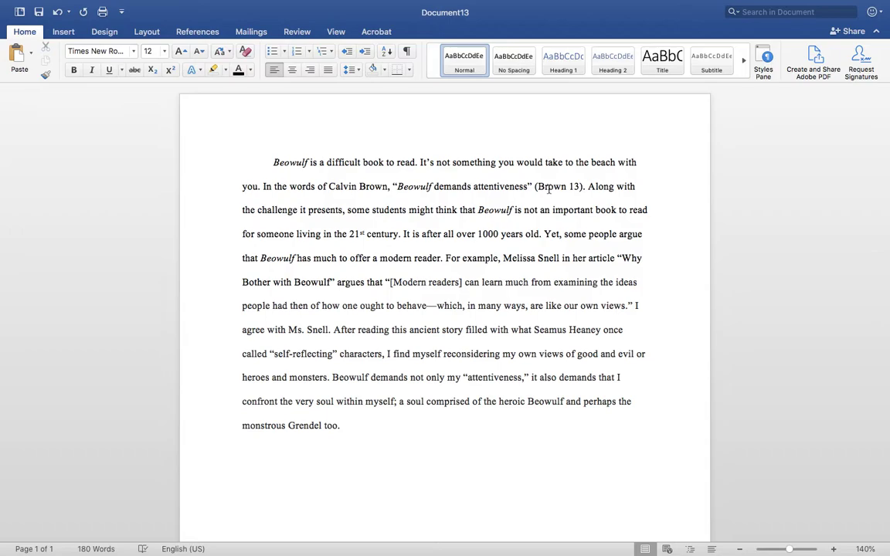
Add the line "Works Cited Page" below the Beowulf paragraph and center it without underlining
double_click(331, 485)
type("Works")
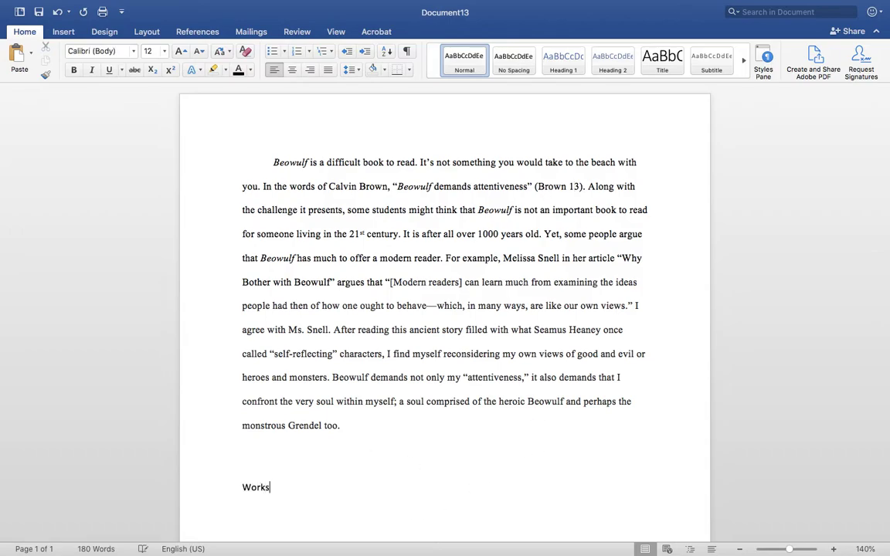
type(" Cited Page")
left_click_drag(337, 486, 246, 487)
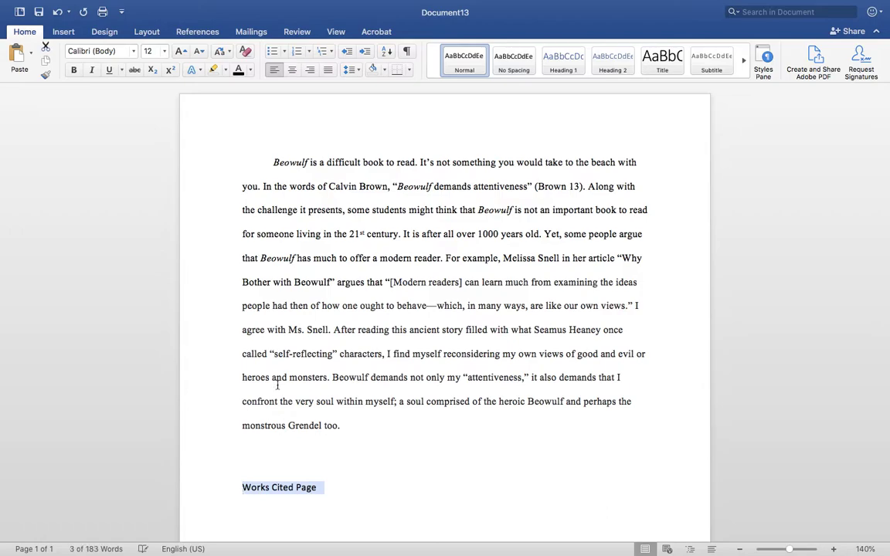
left_click(109, 70)
left_click(109, 69)
left_click(292, 70)
left_click(547, 474)
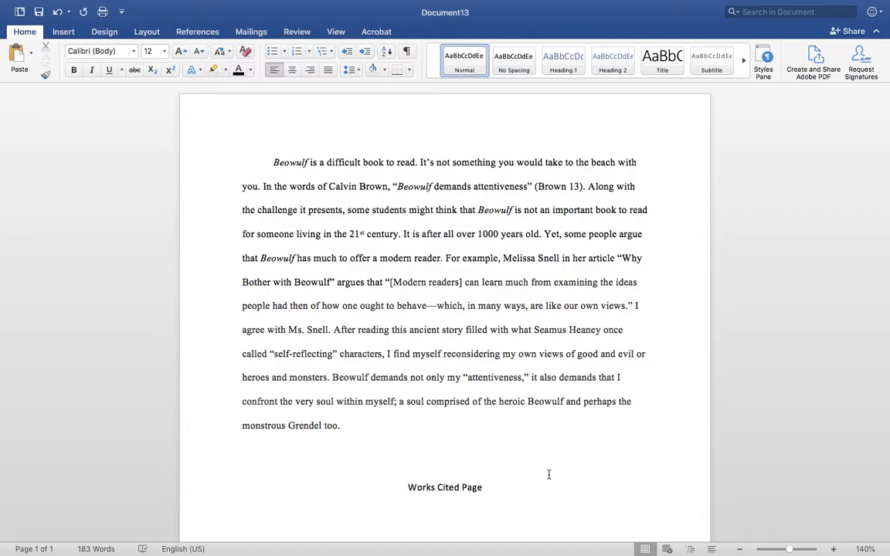
Delete the page number 13 from the in-text citation, leaving only "Brown" in the parentheses
double_click(550, 187)
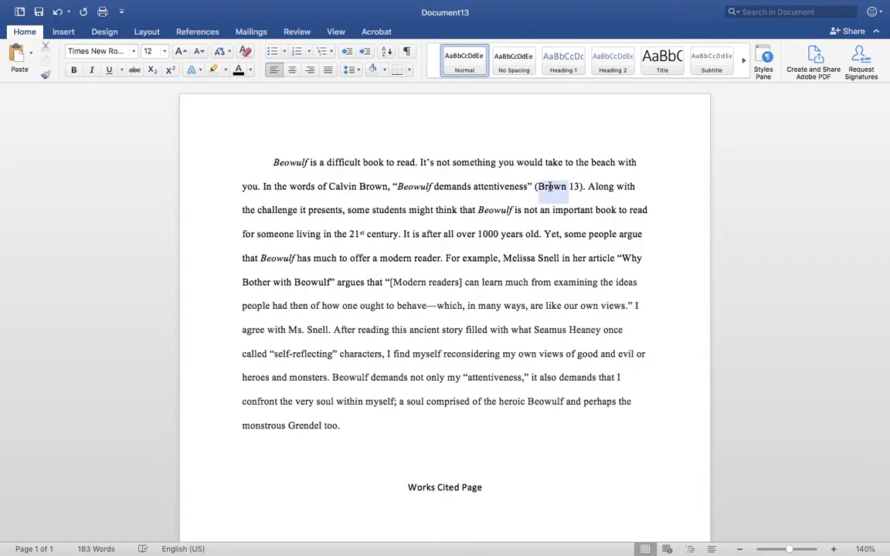
double_click(574, 186)
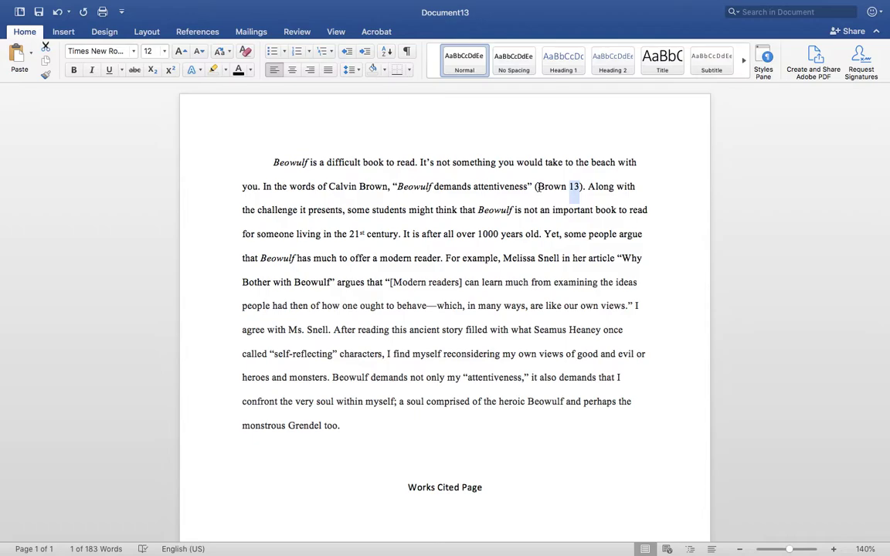
left_click(538, 187)
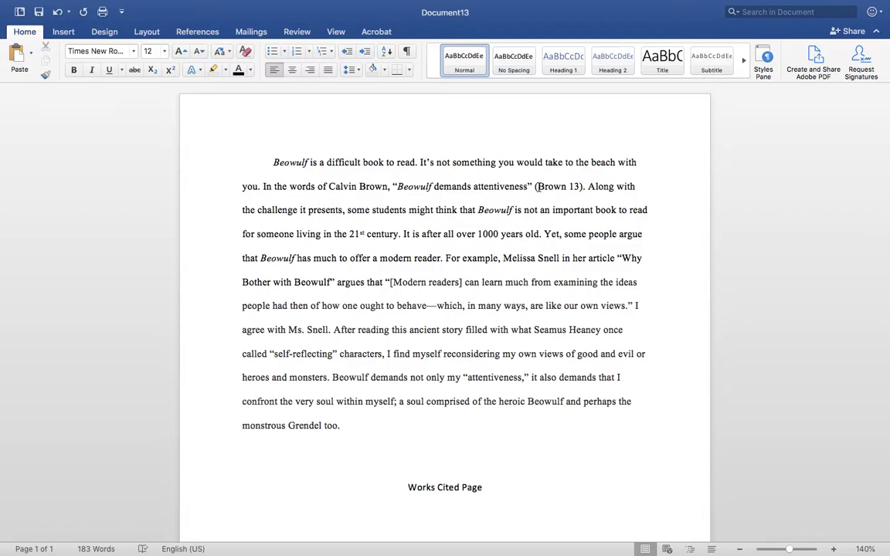
left_click(392, 522)
left_click(578, 187)
key("BackSpace")
key("BackSpace")
key("BackSpace")
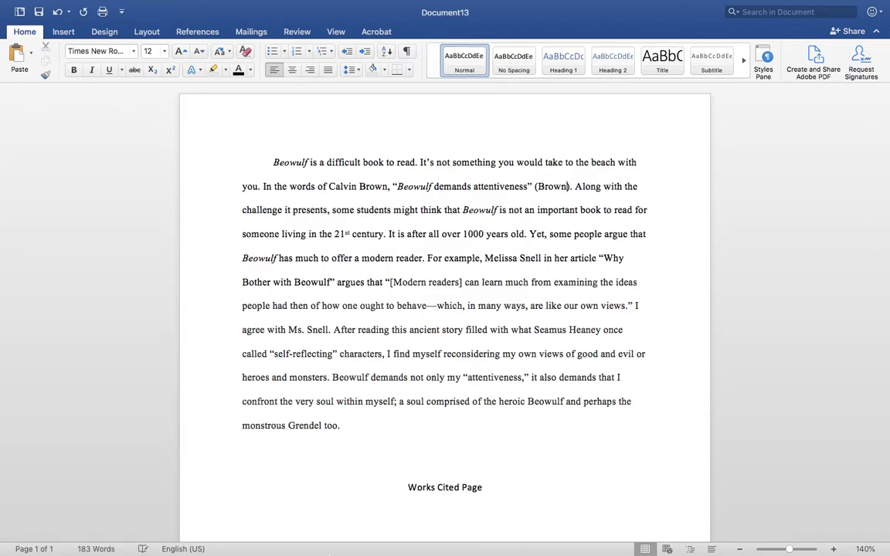
Switch to Chrome and examine the publication details of the article On Reading "Beowulf" on JSTOR
left_click(298, 534)
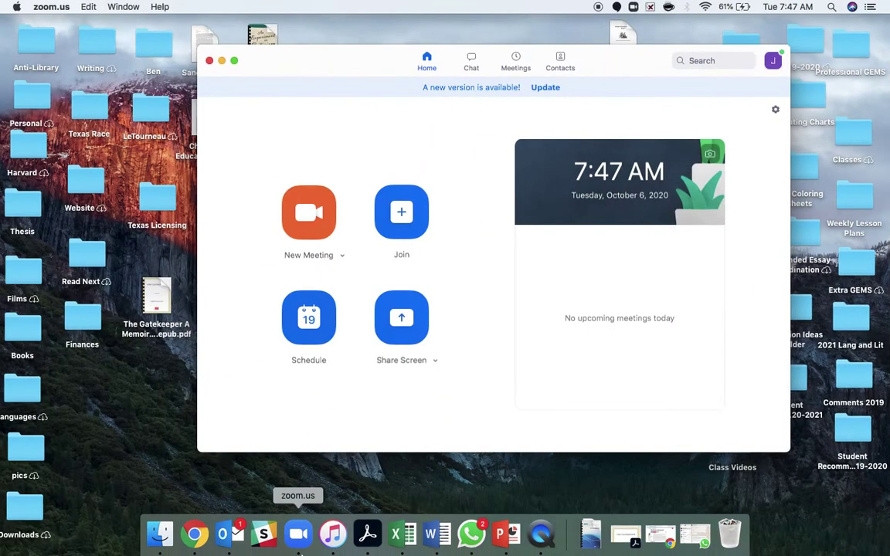
left_click(195, 534)
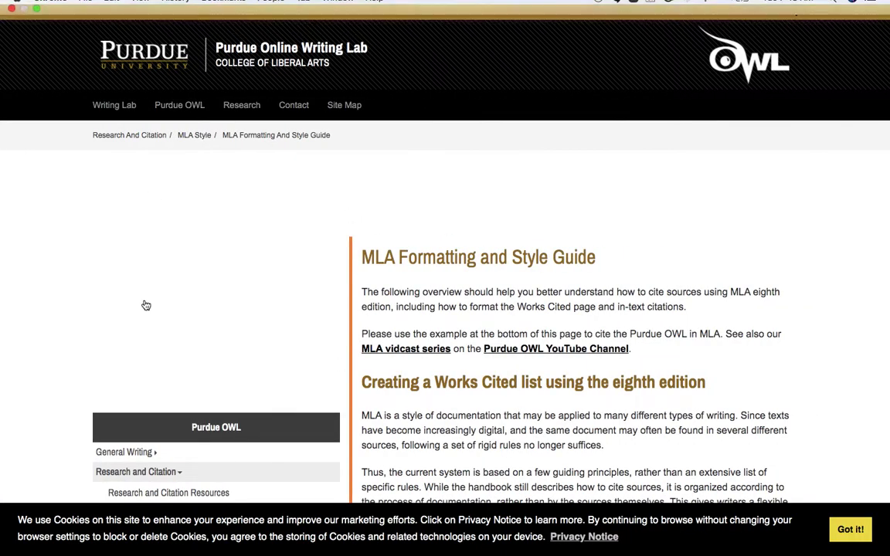
left_click(37, 20)
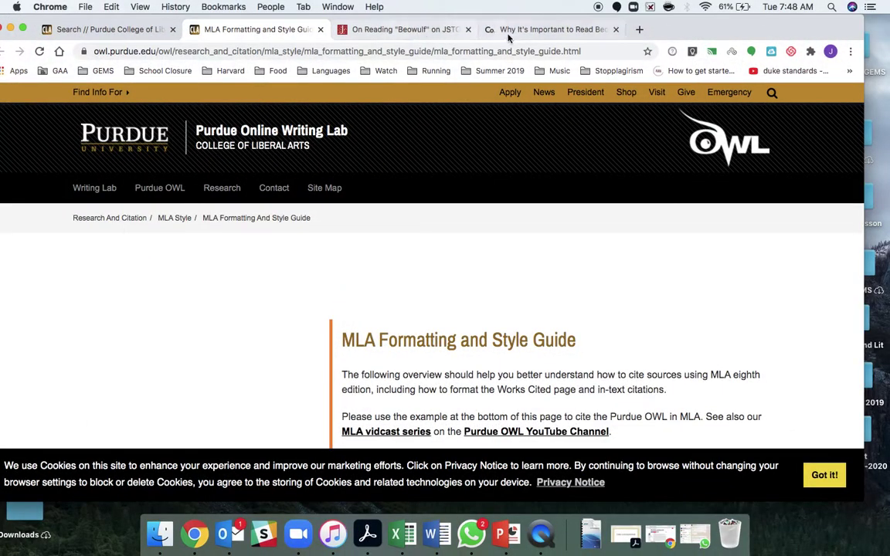
left_click(409, 31)
scroll(453, 278, "down", 3)
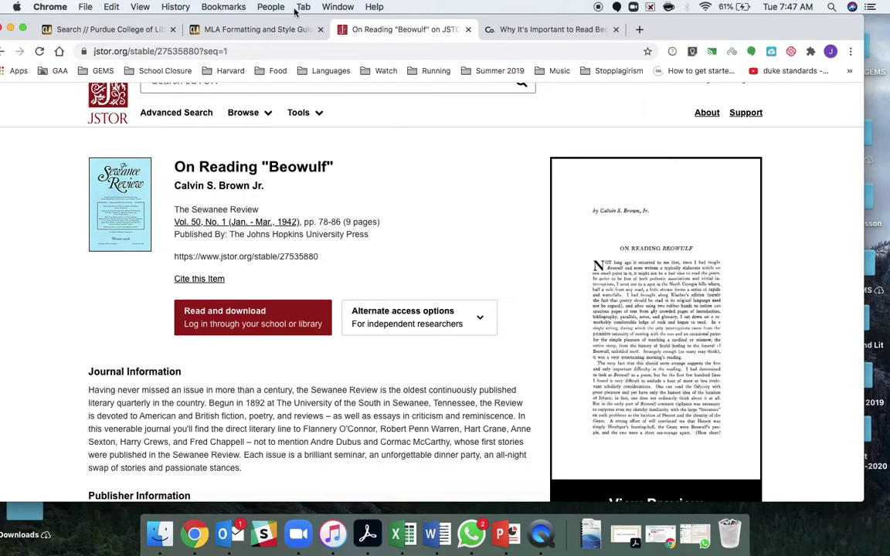
Return to Purdue OWL's MLA Formatting and Style Guide and open the page "MLA In-Text Citations: The Basics"
left_click(244, 26)
scroll(289, 266, "down", 1)
scroll(289, 266, "down", 10)
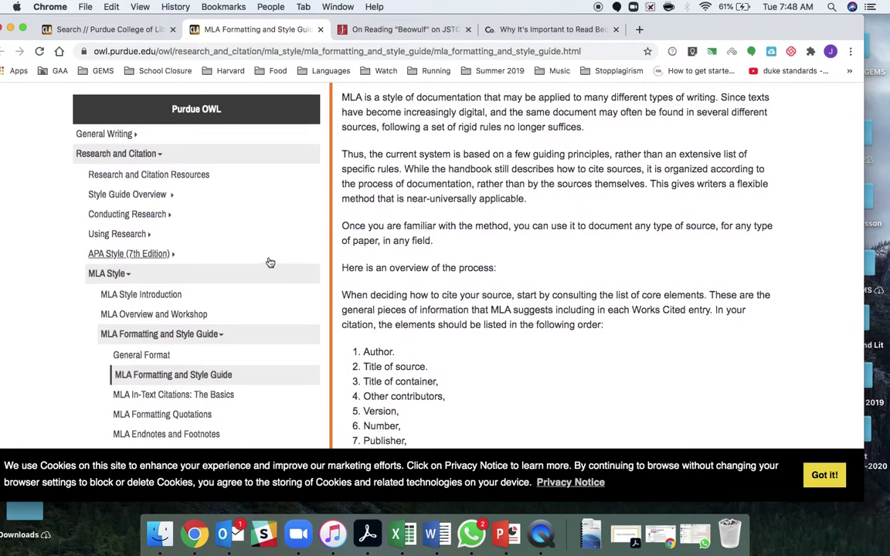
scroll(291, 367, "down", 2)
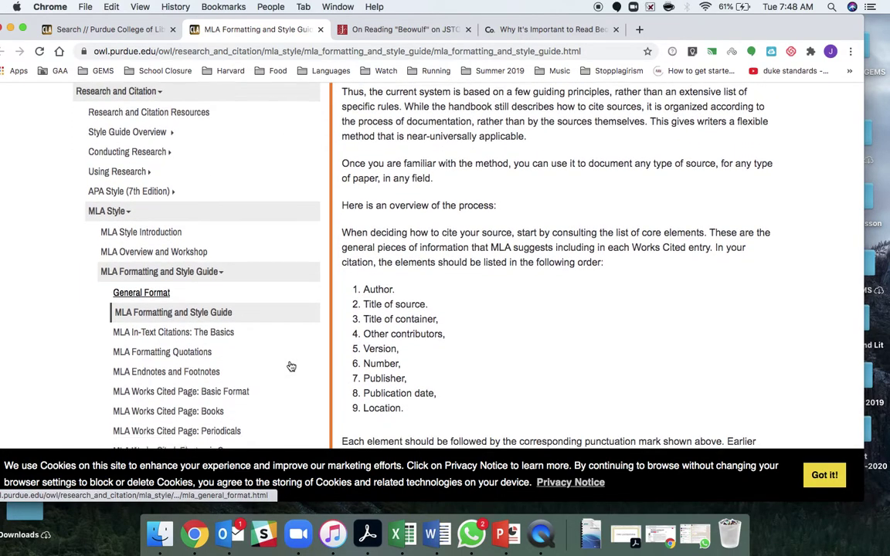
left_click(182, 333)
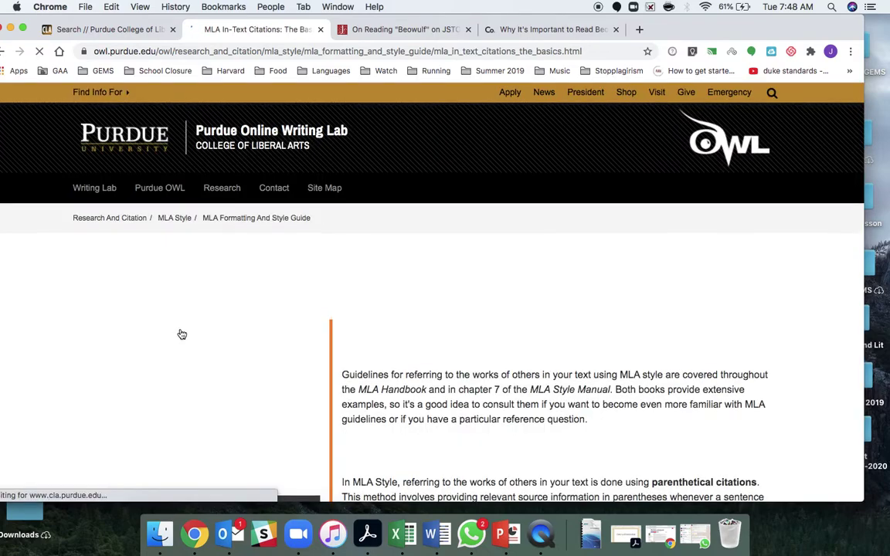
Examine the in-text citation rules for author-page style, print sources, the Bible and indirect sources
scroll(481, 337, "down", 10)
scroll(481, 337, "down", 5)
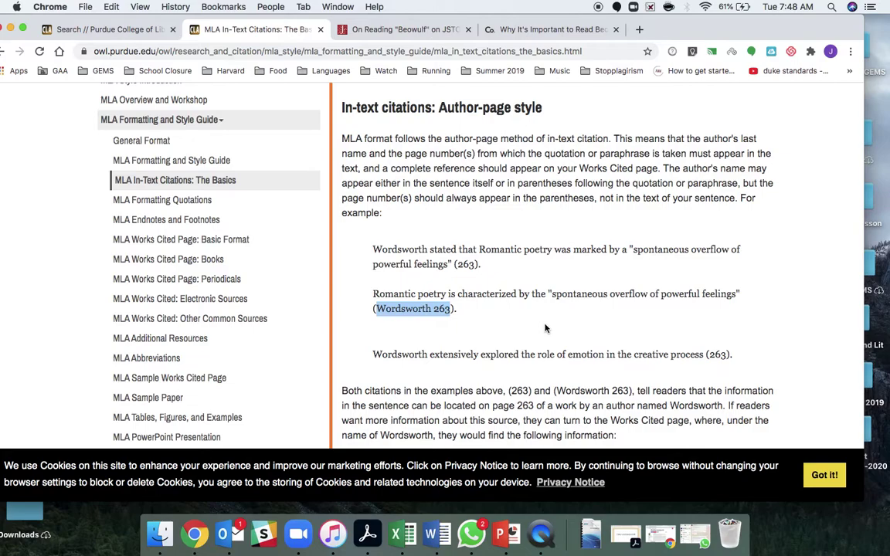
scroll(545, 329, "down", 10)
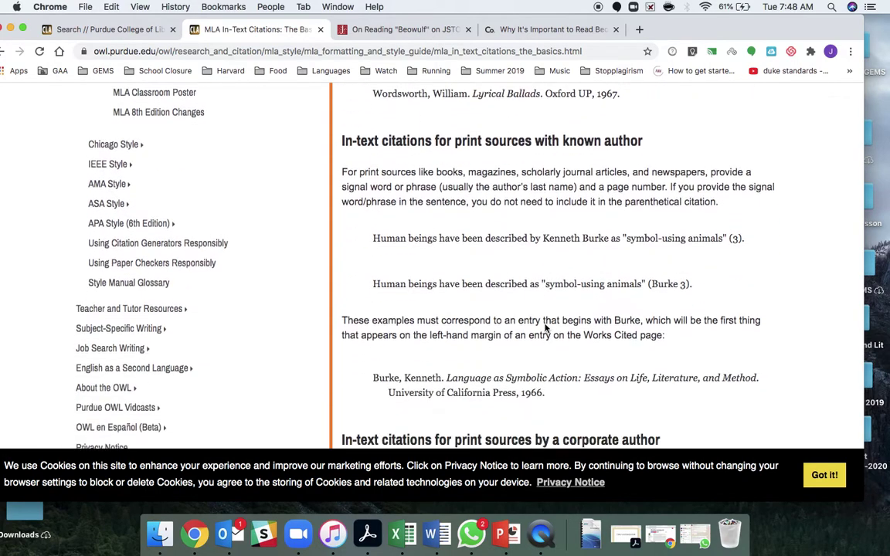
scroll(545, 328, "down", 7)
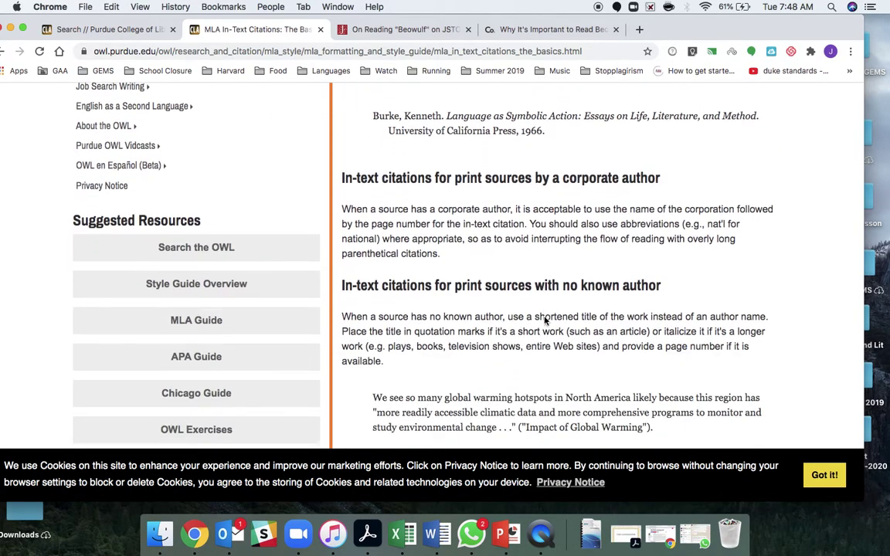
scroll(544, 321, "down", 18)
scroll(545, 320, "down", 13)
scroll(545, 321, "down", 12)
scroll(545, 321, "down", 20)
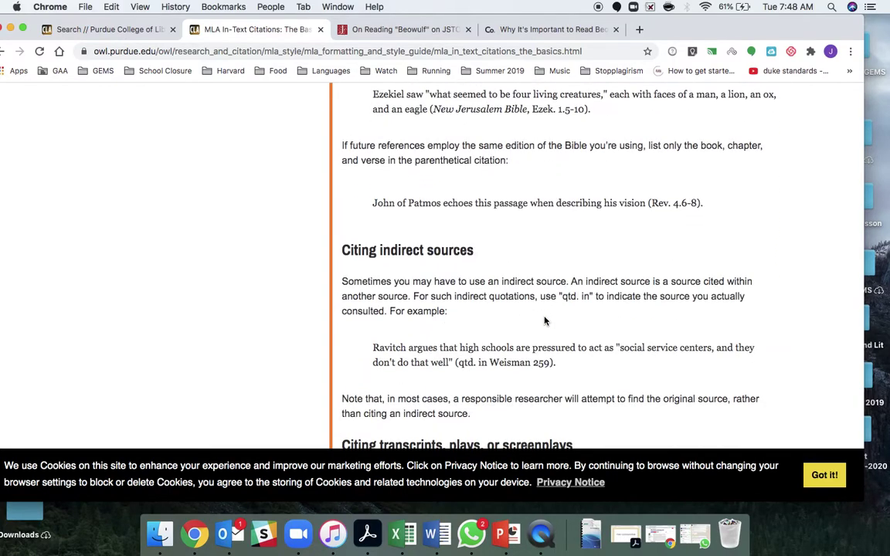
scroll(544, 320, "up", 7)
scroll(545, 321, "down", 4)
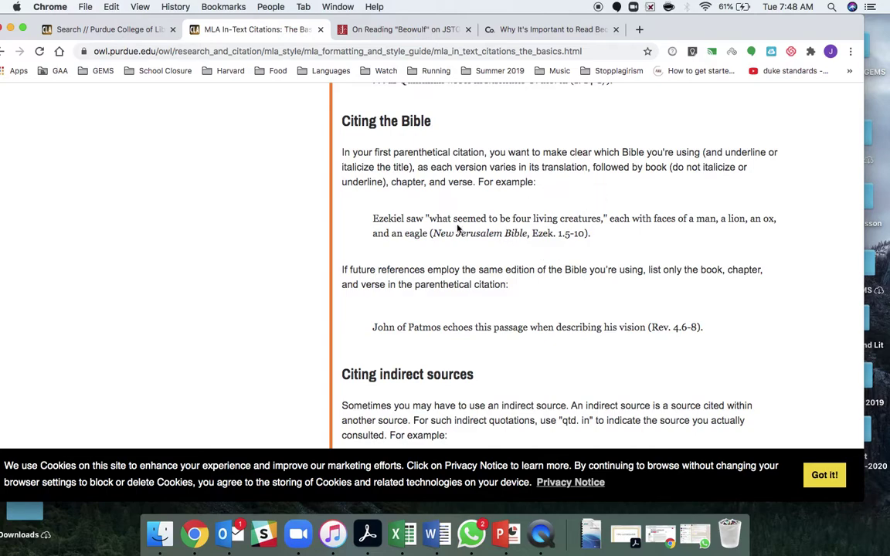
scroll(568, 261, "down", 1)
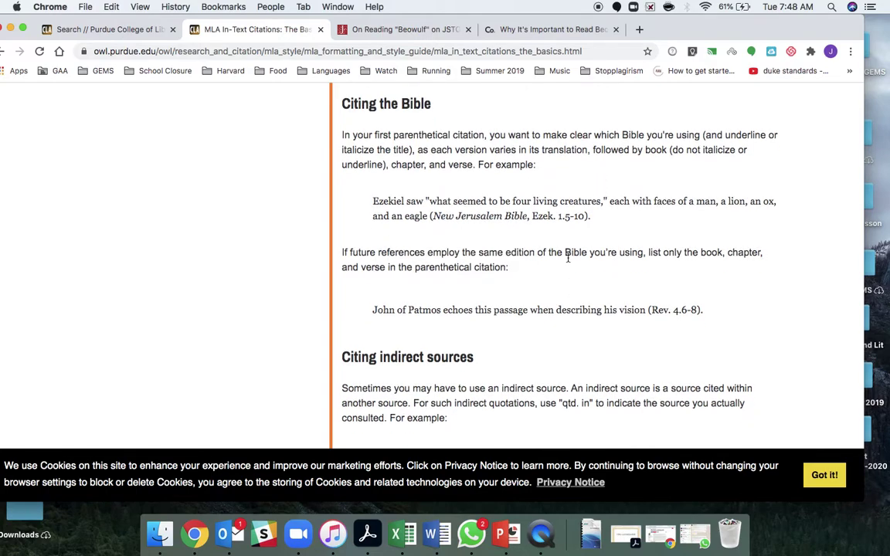
Read the guidelines on citing non-print, internet and electronic sources, and return to the beginning of the page
scroll(568, 259, "down", 8)
scroll(568, 261, "down", 12)
scroll(568, 261, "down", 1)
scroll(568, 261, "up", 9)
scroll(568, 261, "down", 8)
scroll(568, 261, "down", 2)
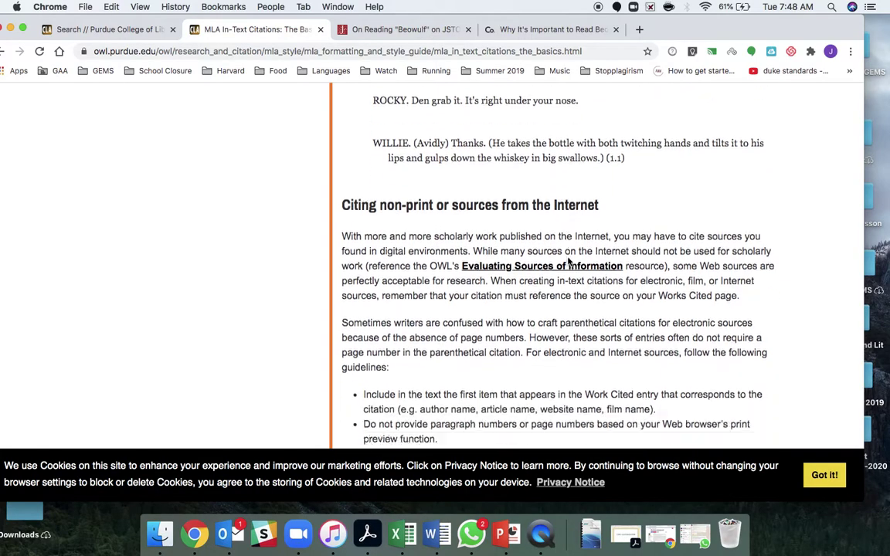
scroll(567, 261, "down", 9)
scroll(567, 263, "down", 6)
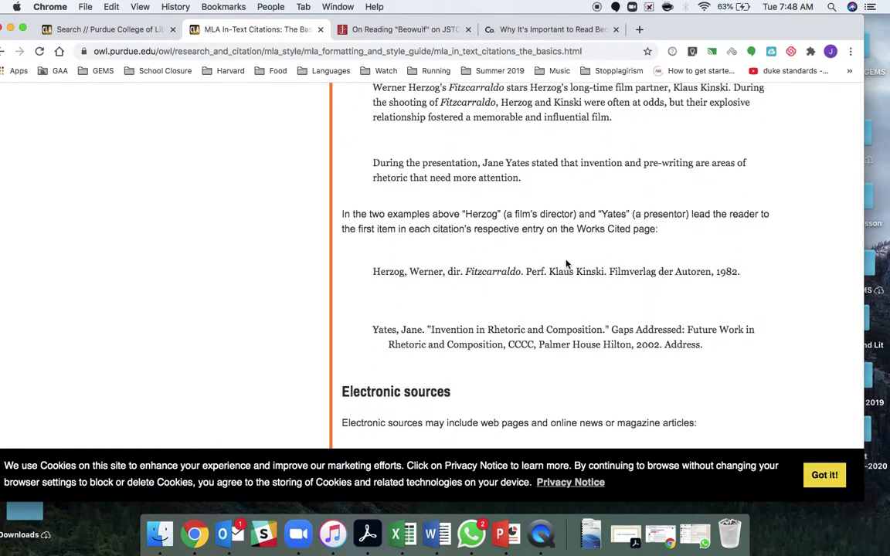
scroll(568, 263, "up", 20)
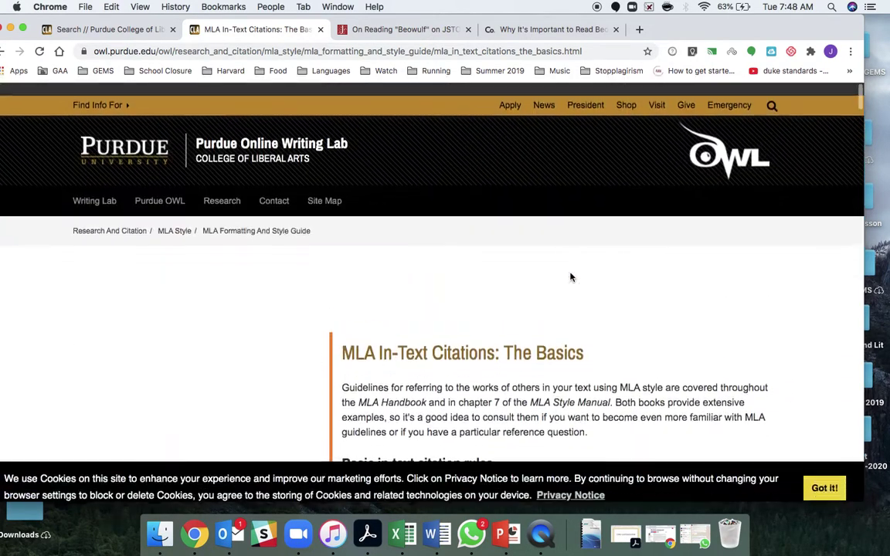
Search Purdue OWL for "how to cite a journal mla", look over the results and switch back to the Word document
left_click(772, 93)
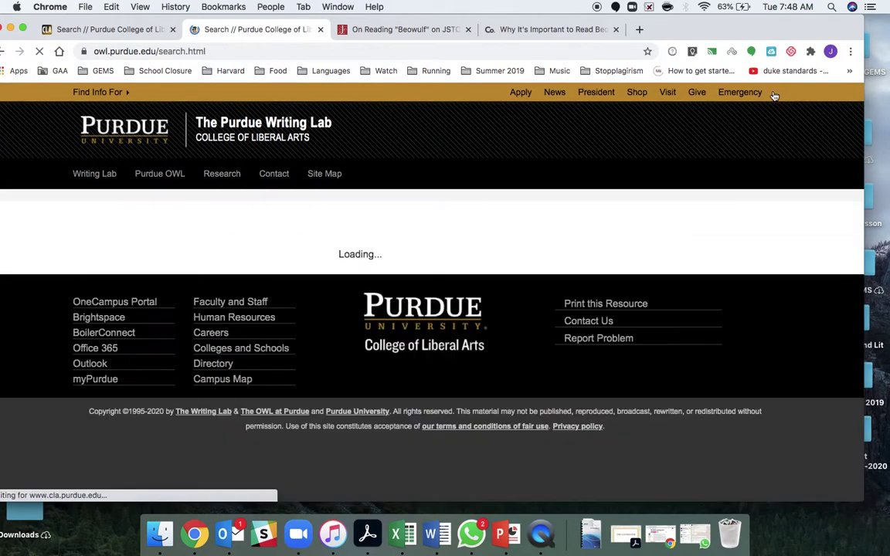
left_click(458, 284)
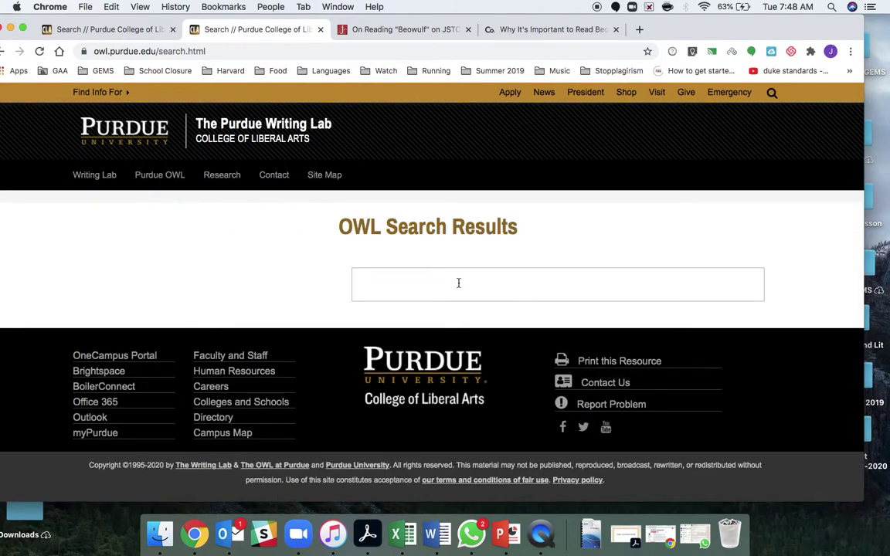
type("how to cite a journal mla")
key("Return")
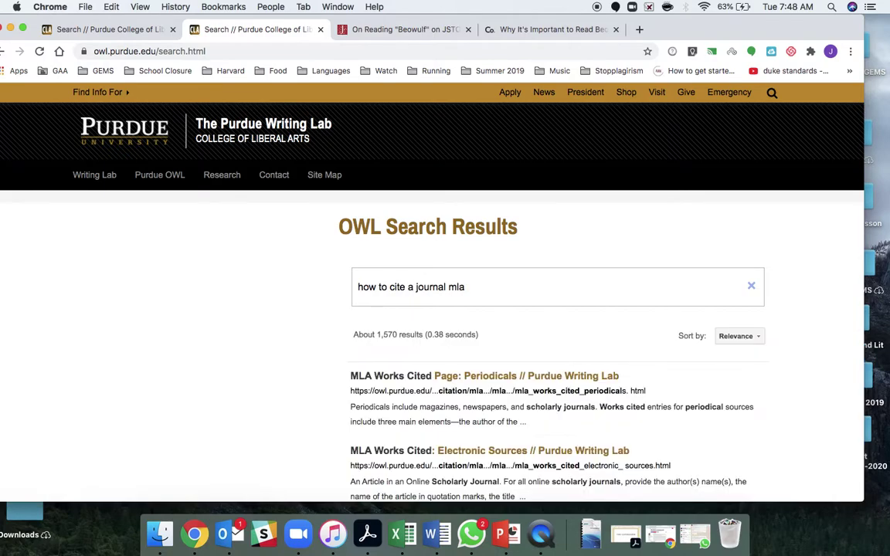
scroll(618, 367, "down", 2)
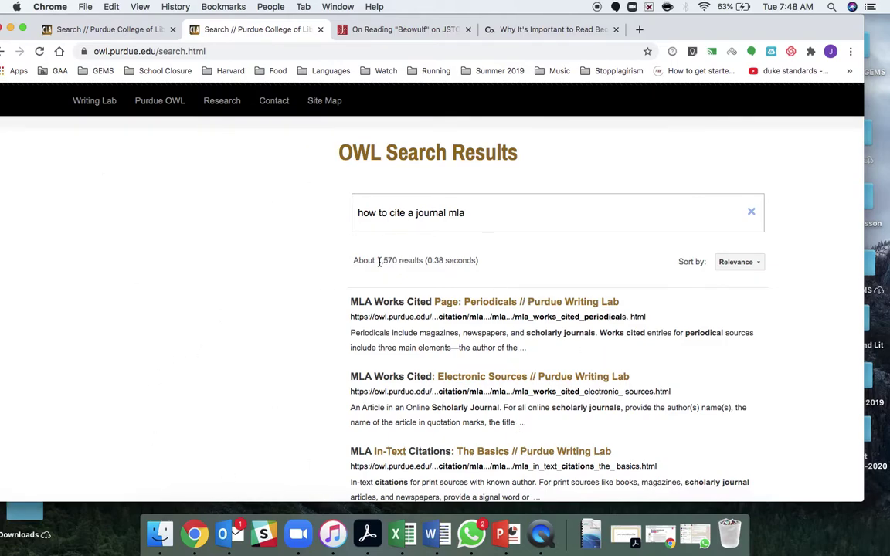
left_click(438, 533)
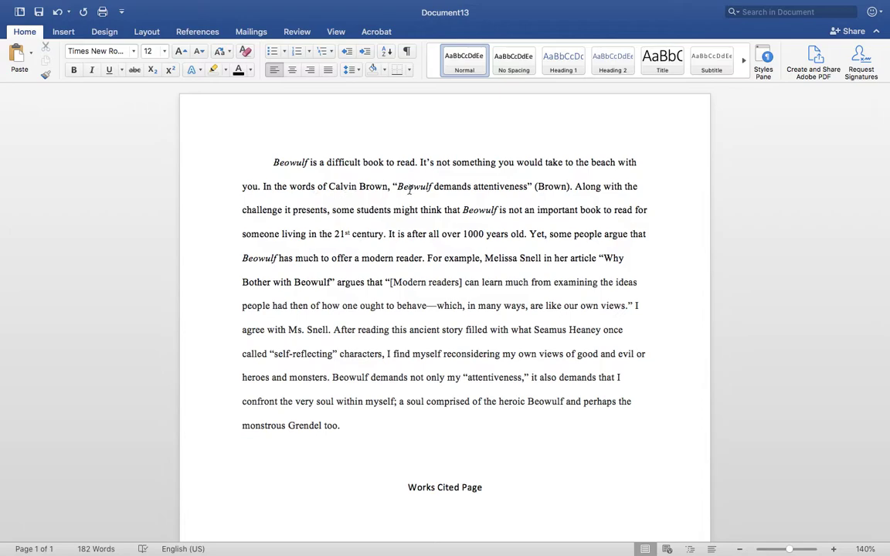
Add page number 17 after the author's last name in the citation following "demands attentiveness"
double_click(363, 187)
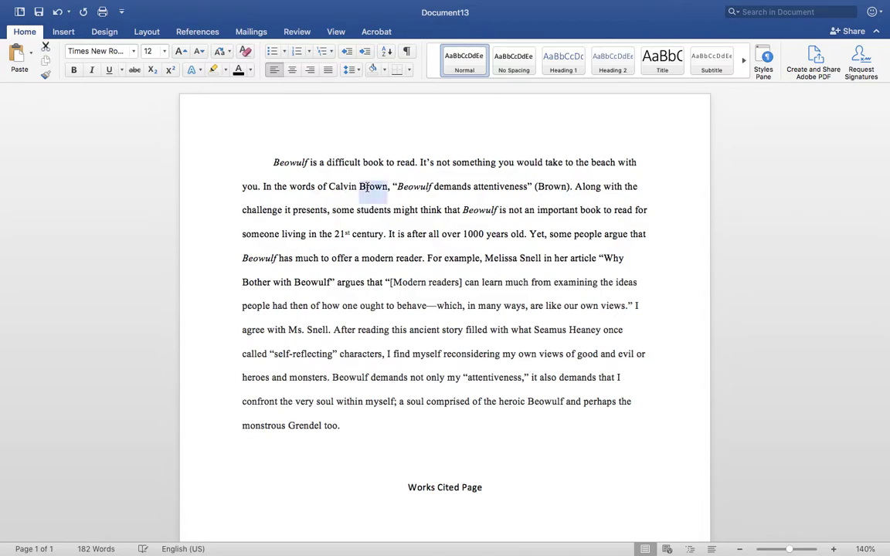
double_click(551, 187)
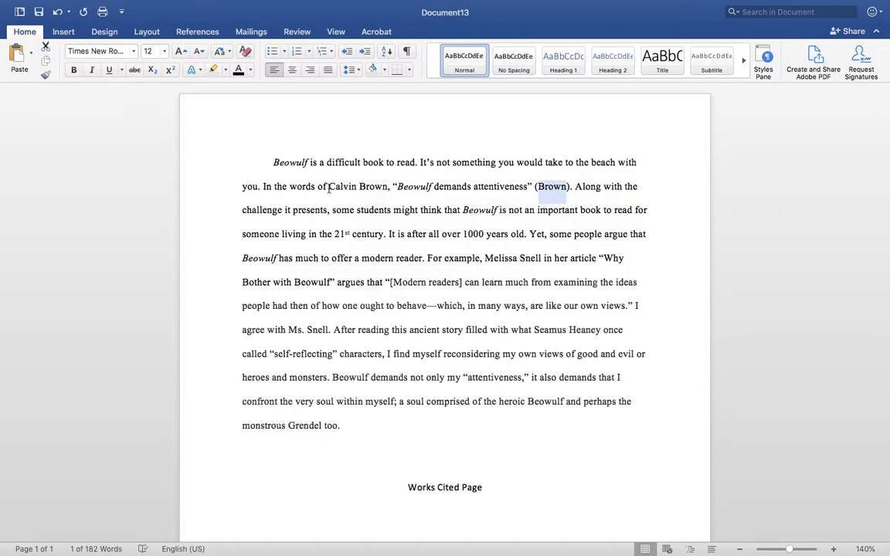
left_click(569, 187)
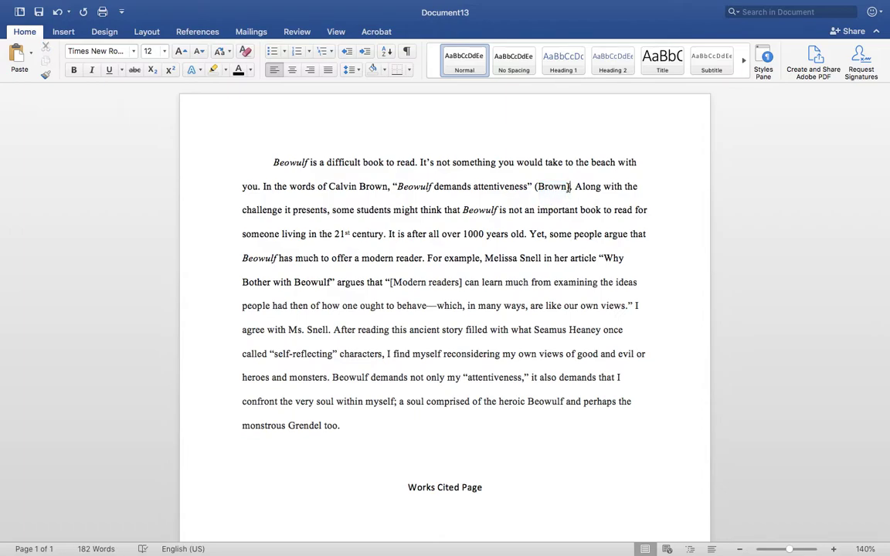
type("17")
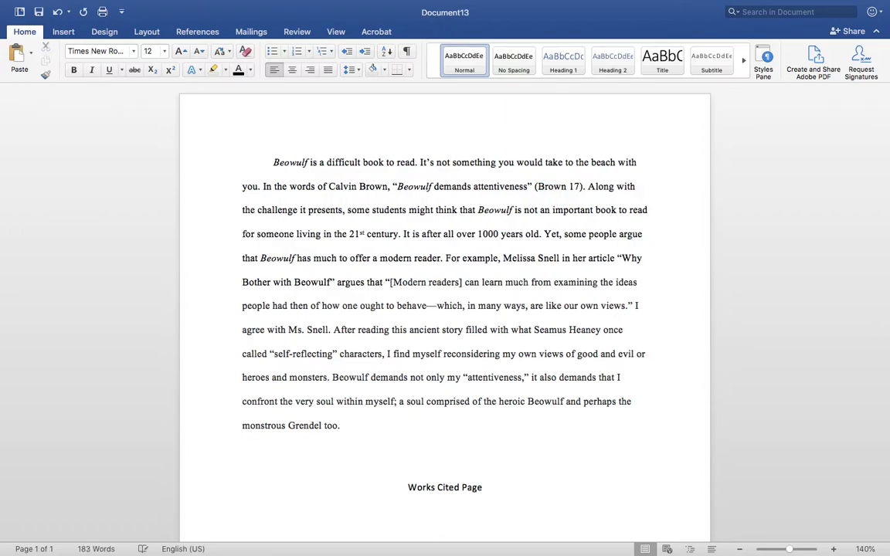
Replace the contents of the citation after "demands attentiveness" with only the page number 17
key("BackSpace")
key("BackSpace")
key("BackSpace")
key("BackSpace")
key("BackSpace")
key("BackSpace")
key("BackSpace")
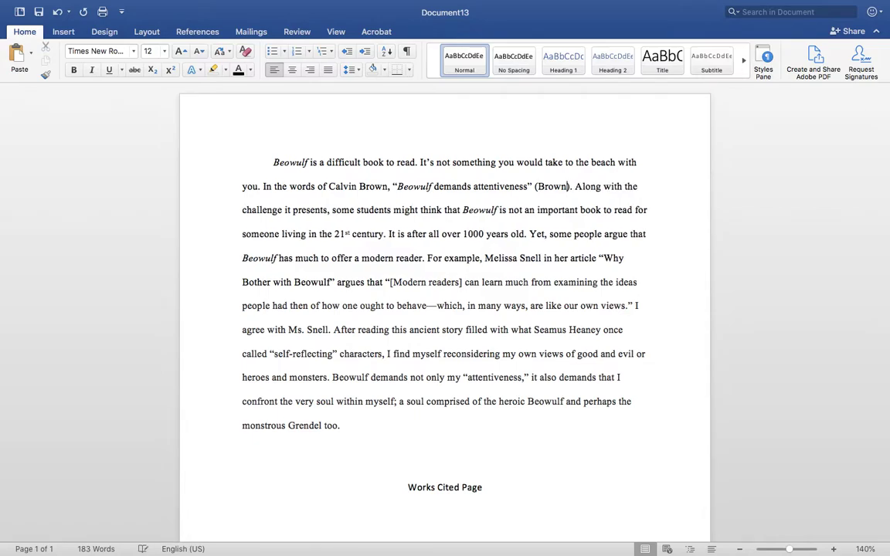
key("BackSpace")
type("17")
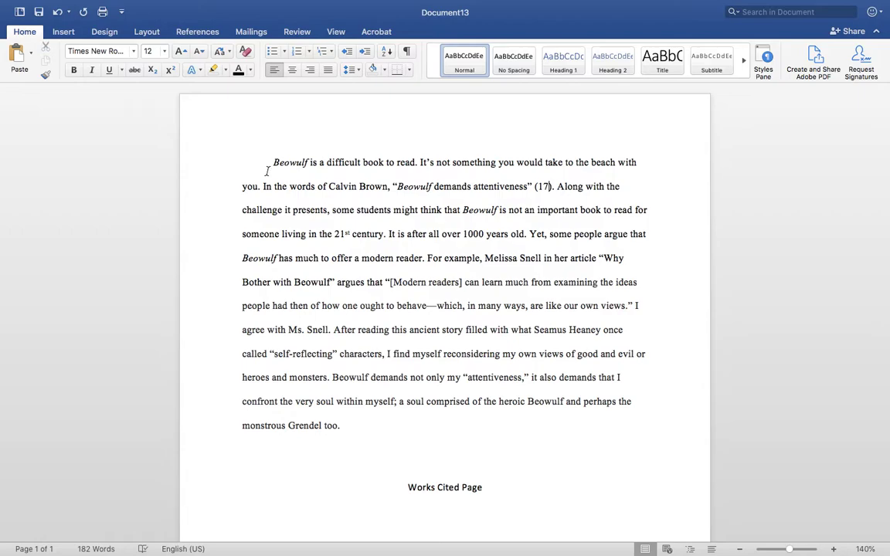
Put the author's last name back before the page number in the first citation and re-enter the number as 17
left_click_drag(329, 186, 389, 186)
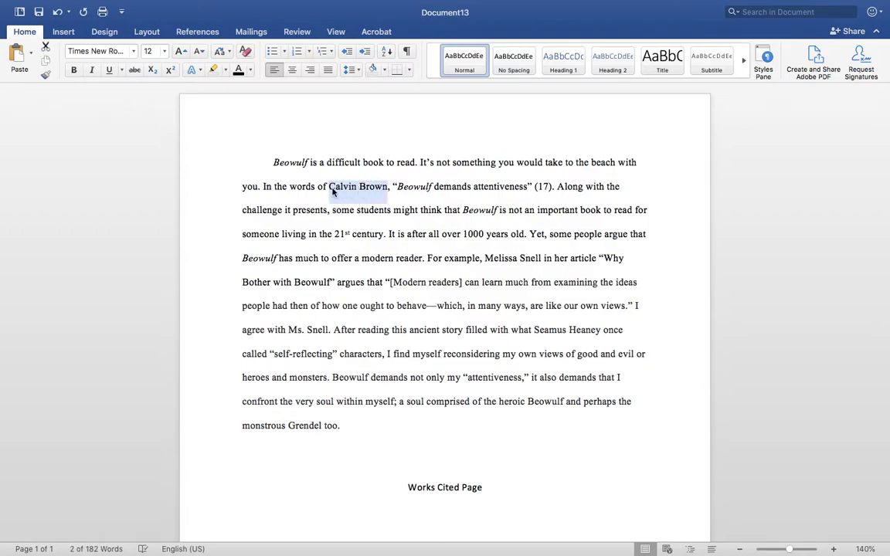
left_click(538, 186)
type("Brown")
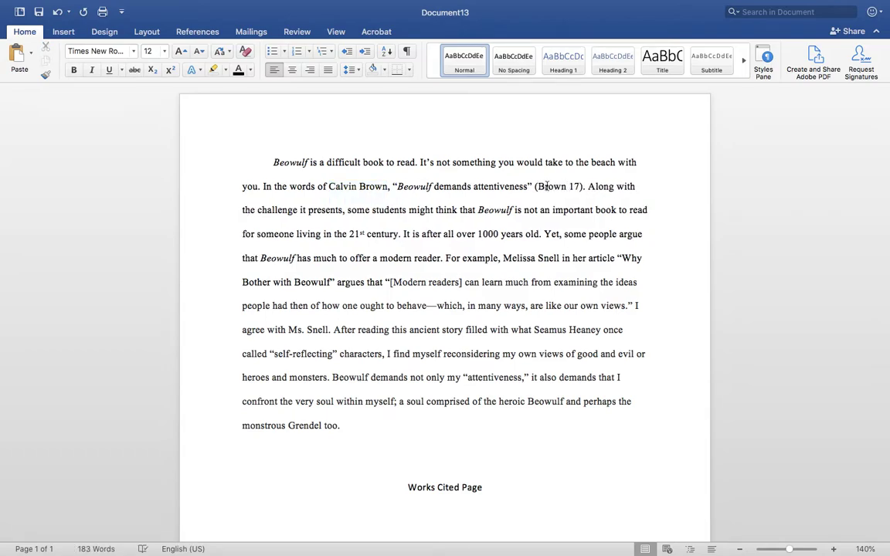
left_click(575, 186)
type("7")
left_click_drag(571, 187, 580, 186)
key("BackSpace")
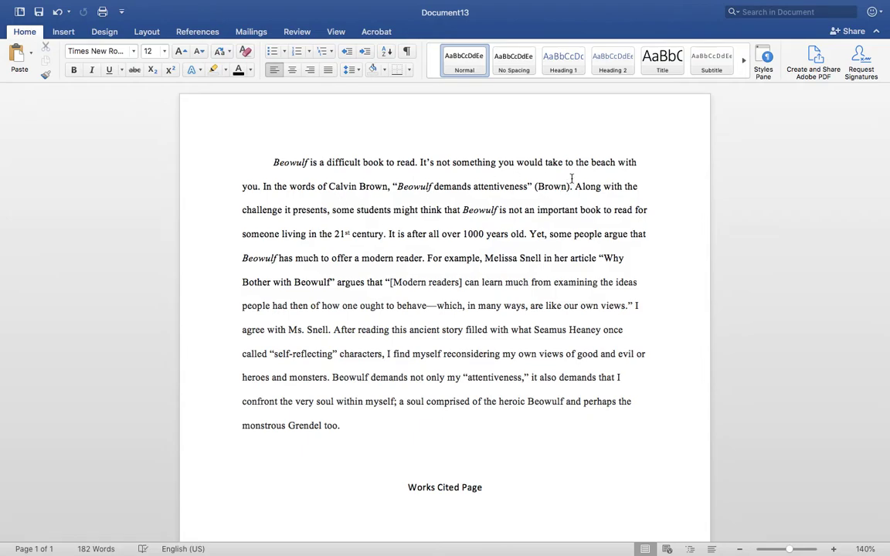
type("17")
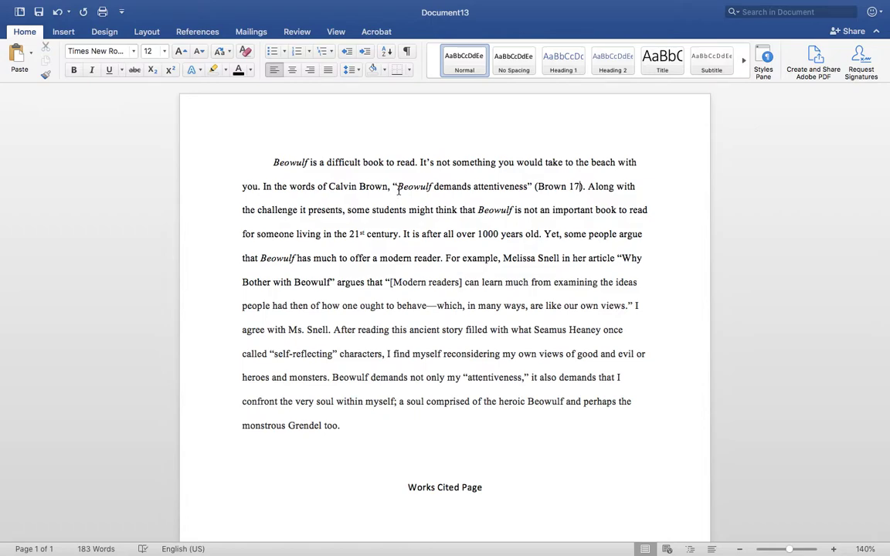
Set the page number in the citation after "demands attentiveness" to 77
key("BackSpace")
key("BackSpace")
key("BackSpace")
type("77")
left_click(318, 526)
Remove the author's last name from the first citation, keeping only page number 77 because the sentence already names the author
left_click_drag(328, 186, 382, 186)
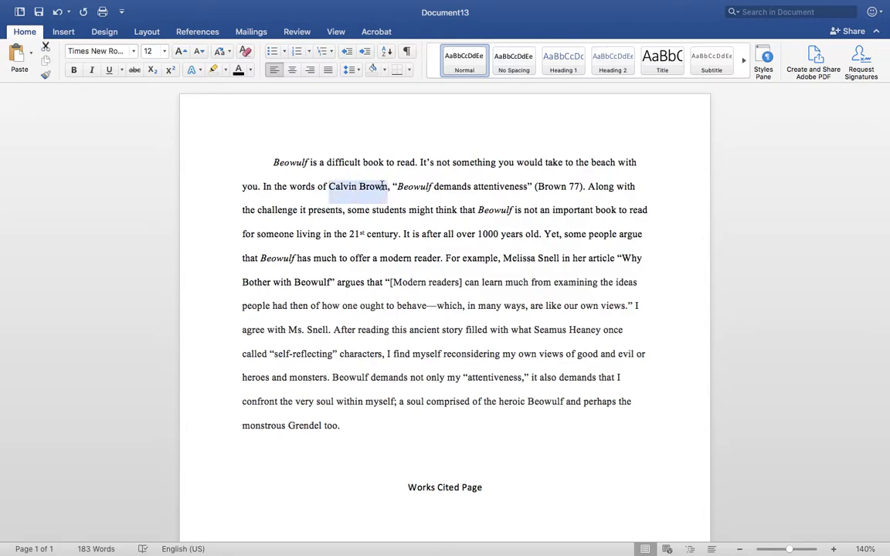
double_click(551, 186)
key("Delete")
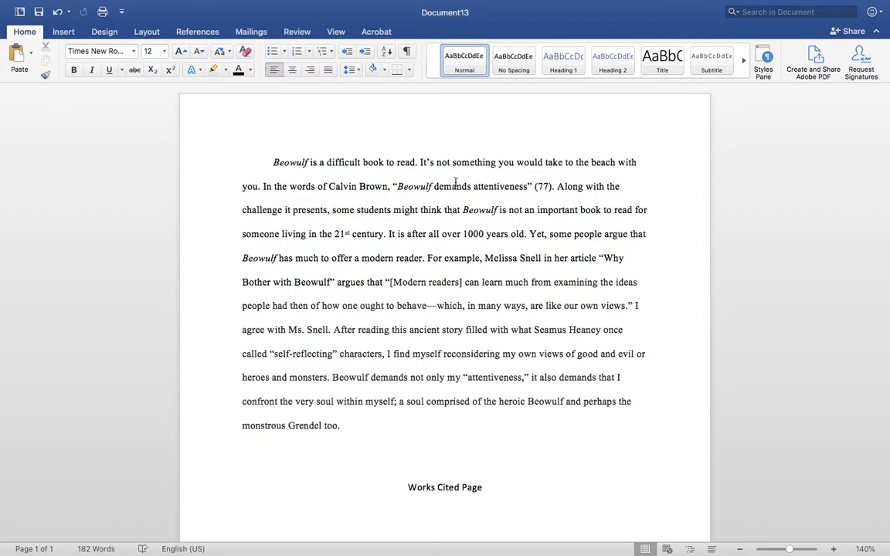
type("Brown")
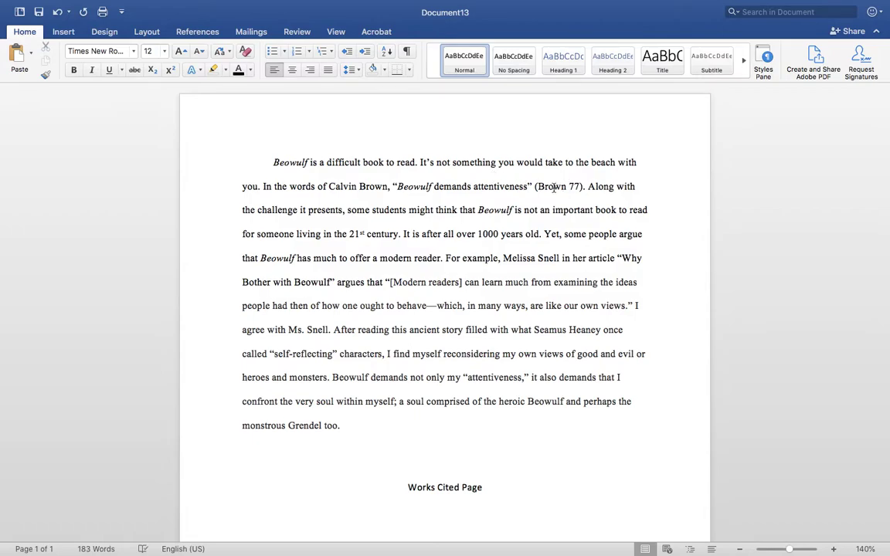
key("super+z")
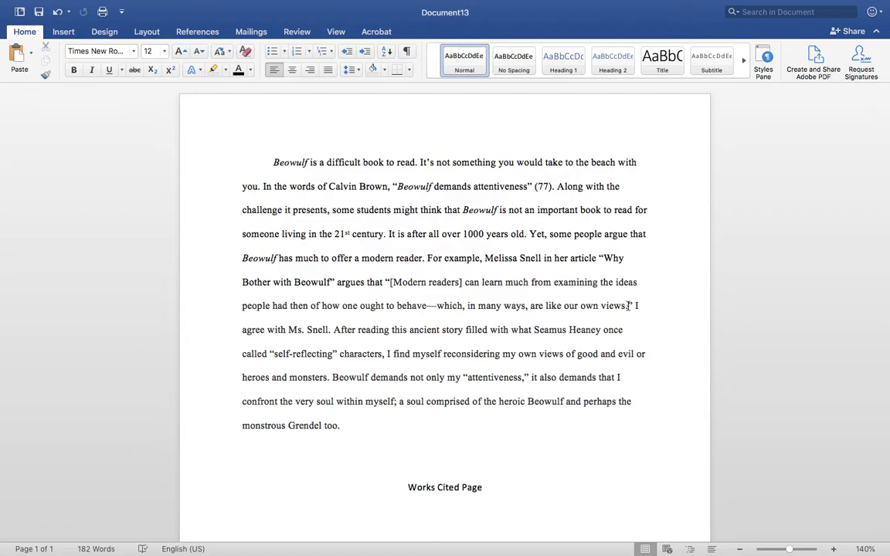
Remove the period after "like our own views" and insert the placeholder "(Citation)." behind the closing quotation mark
key("BackSpace")
left_click(630, 306)
type("(Citation)")
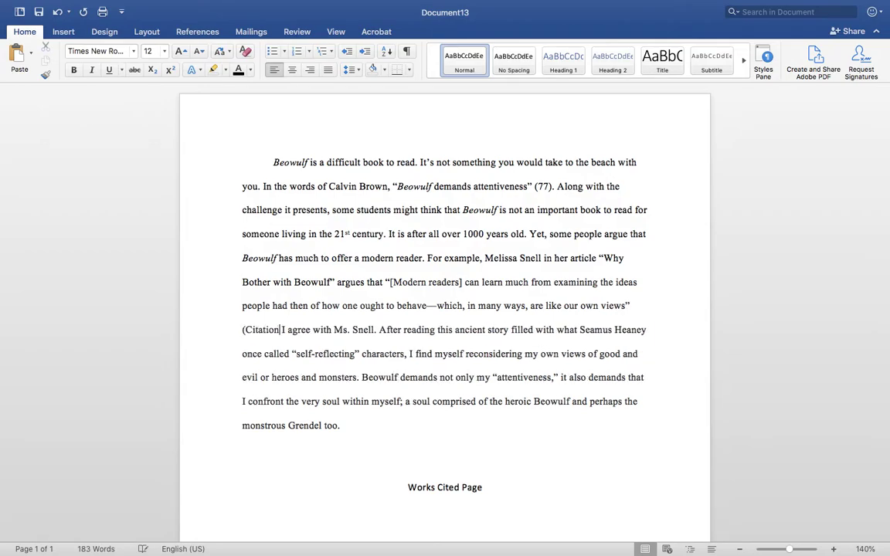
type(".")
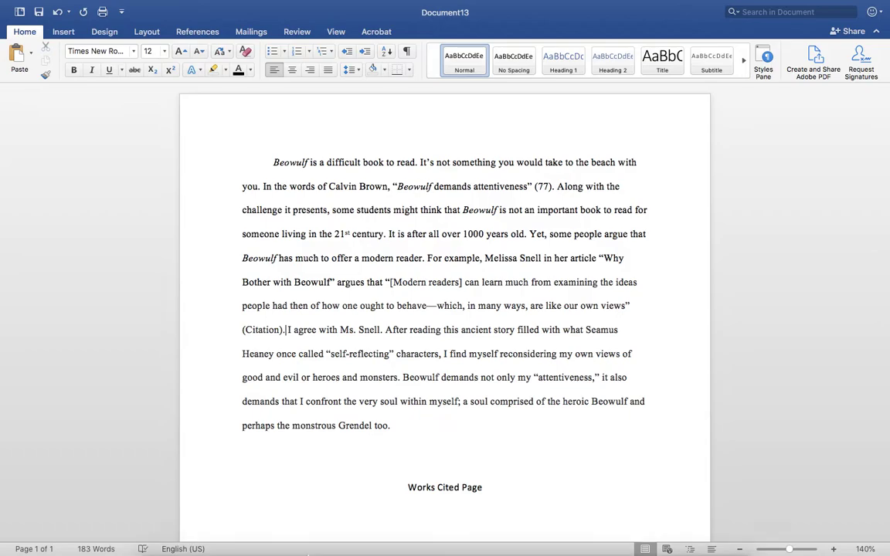
Switch to Chrome, look over the ThoughtCo article "Why Bother with Beowulf?" for its citation details, and return to the Word document
left_click(195, 533)
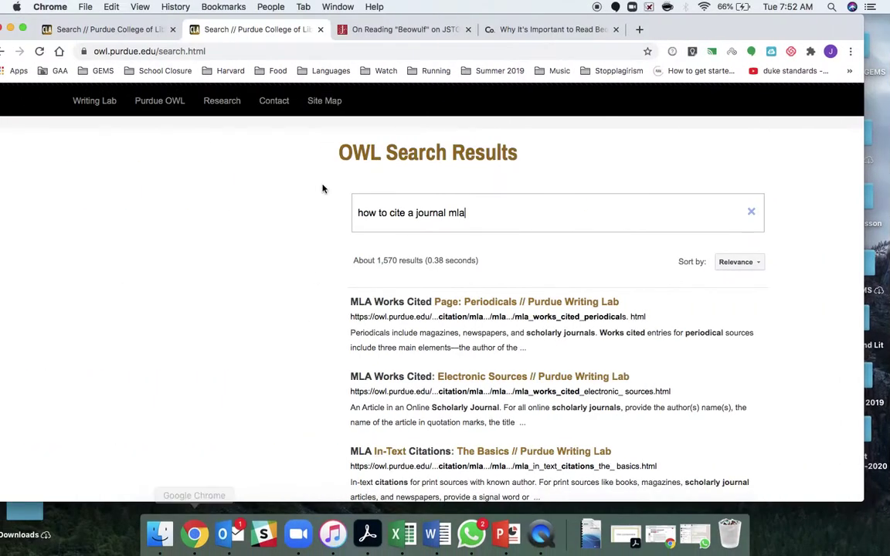
left_click(541, 29)
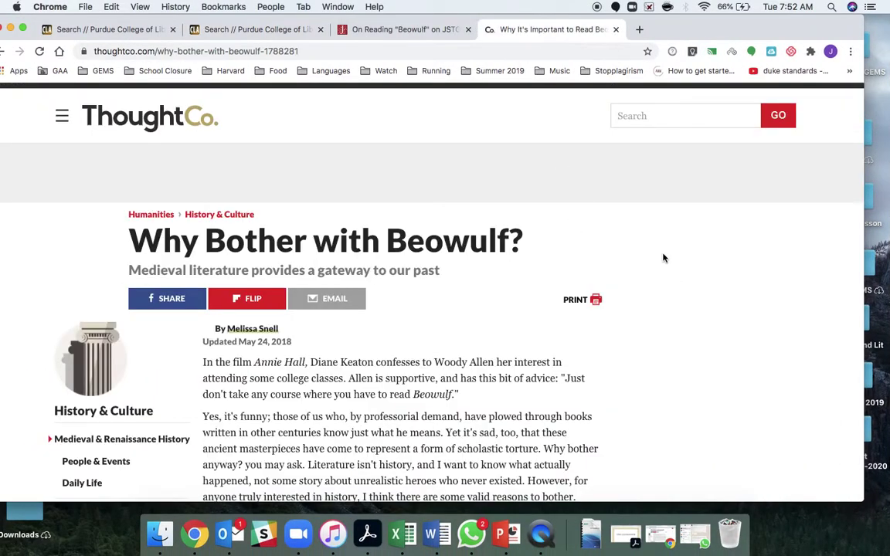
scroll(319, 202, "down", 2)
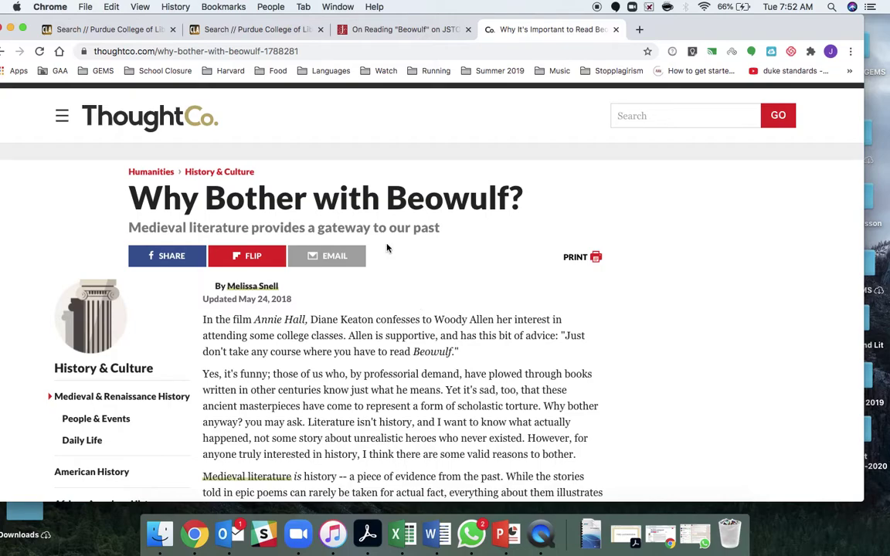
left_click(236, 36)
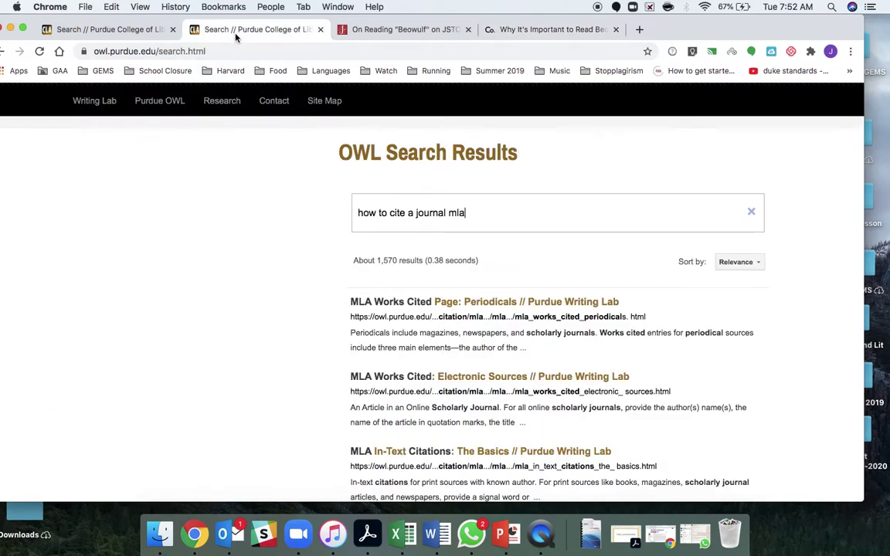
left_click(555, 31)
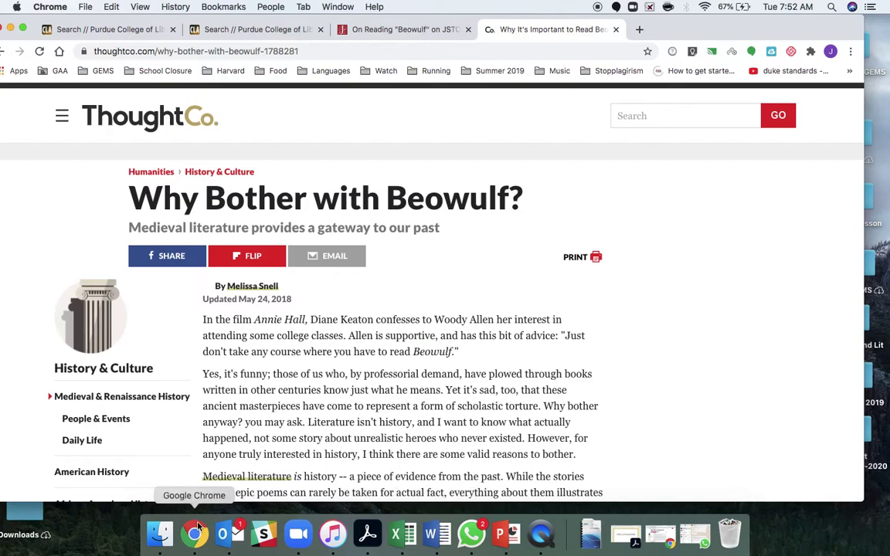
left_click(436, 534)
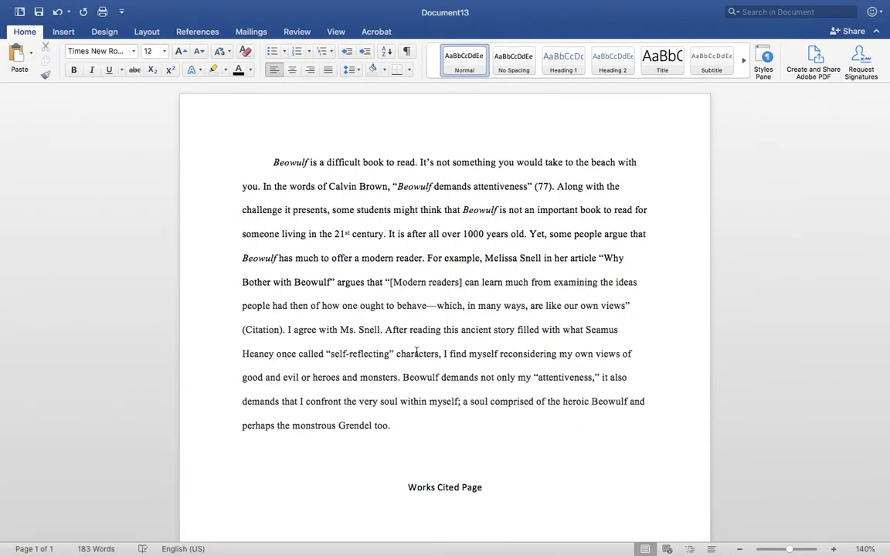
Replace the "Citation" placeholder with the last name of the web article's author and compare it with the name in the sentence
double_click(260, 330)
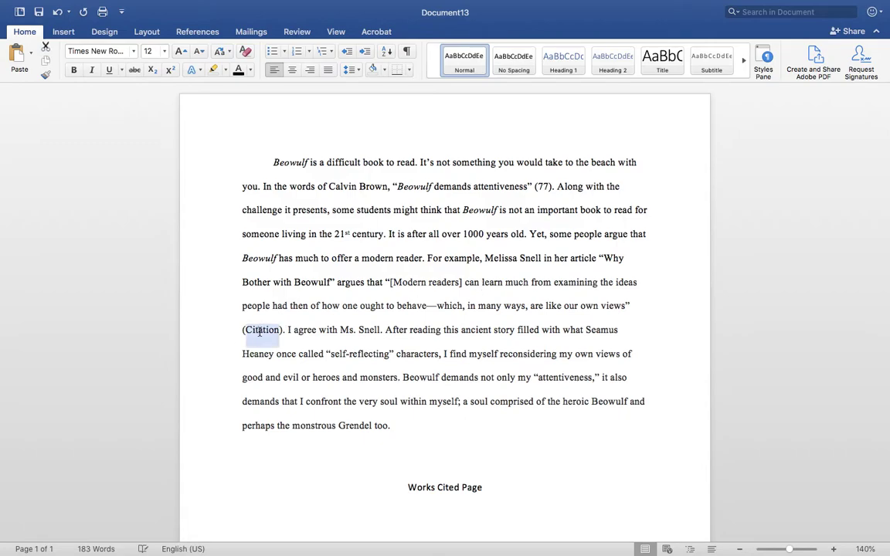
type("Snell")
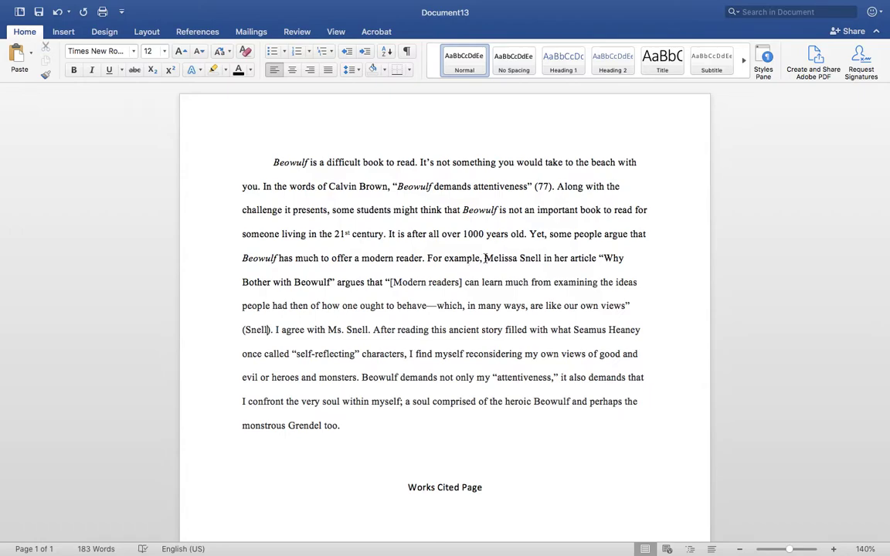
left_click_drag(484, 258, 541, 257)
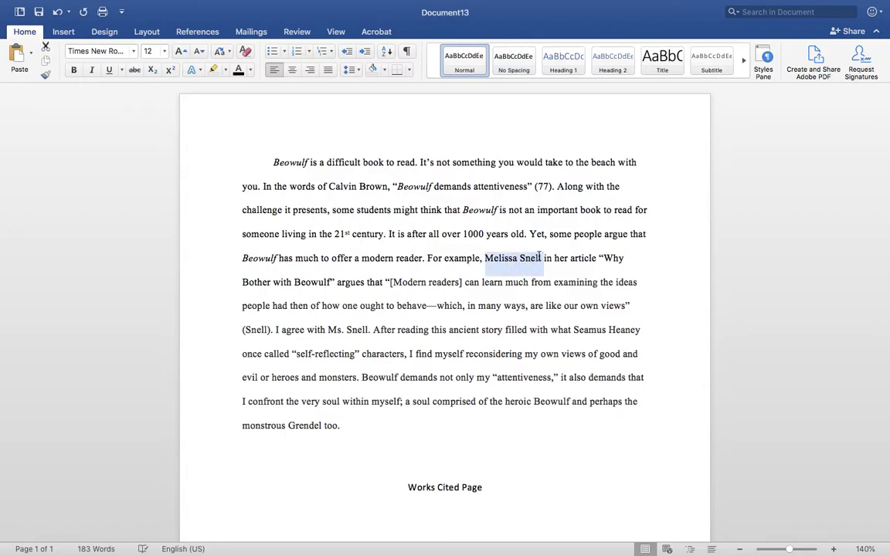
double_click(255, 331)
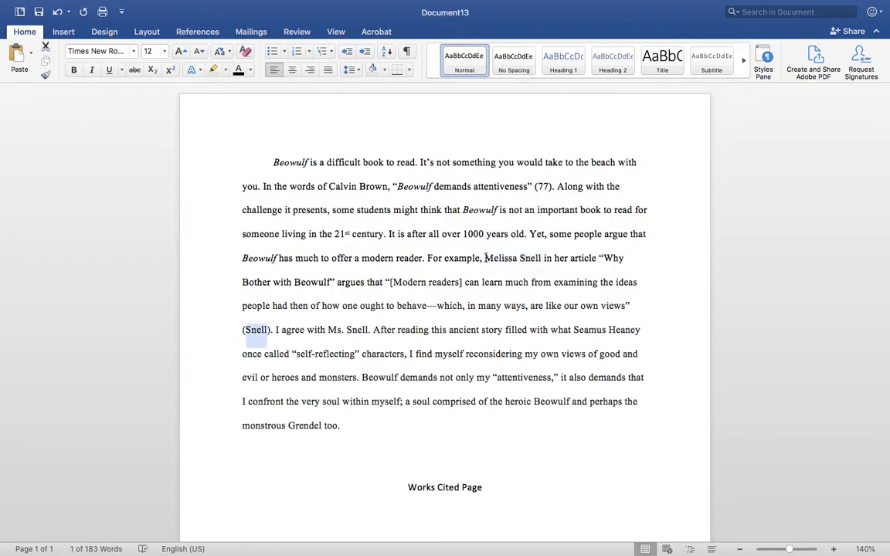
Try page number 17 in the citation after "like our own views" and return the citation to the author's last name alone
left_click(268, 330)
type("17")
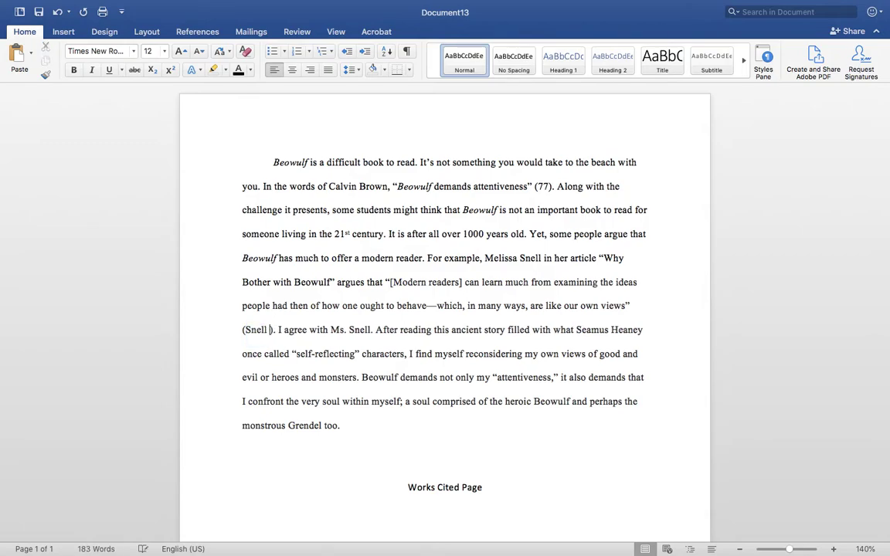
double_click(249, 330)
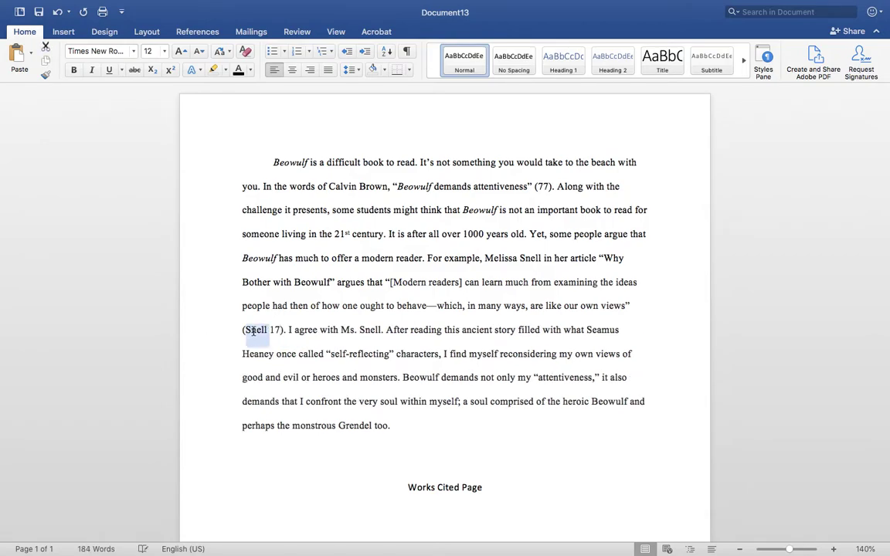
key("BackSpace")
left_click_drag(248, 330, 256, 330)
key("BackSpace")
type("Snell")
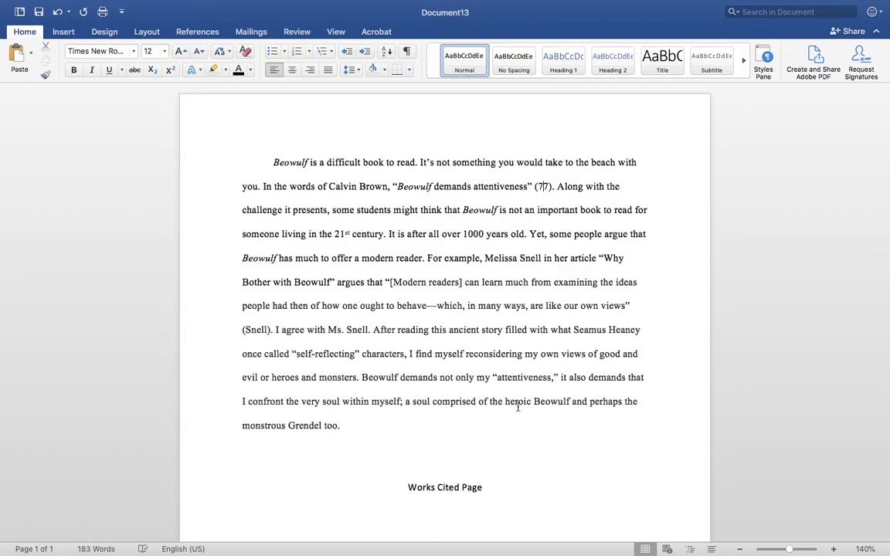
scroll(434, 394, "down", 1)
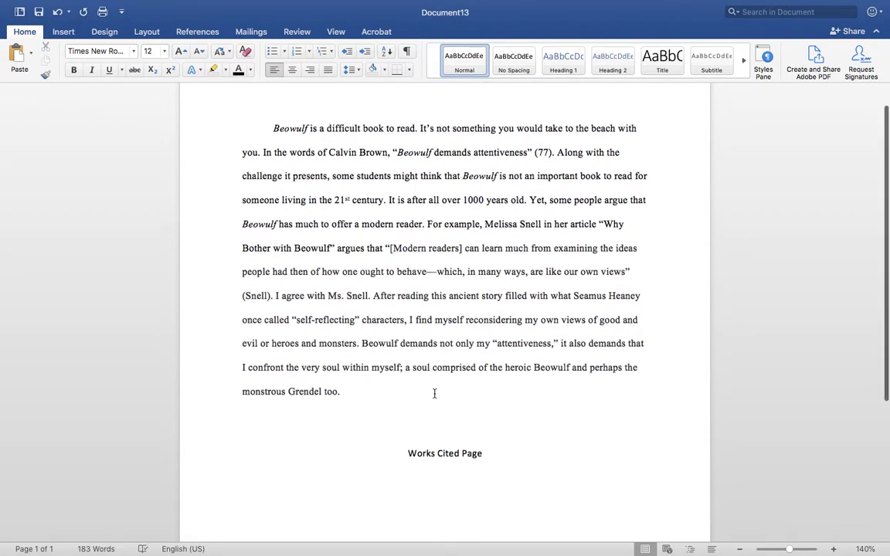
scroll(434, 394, "up", 1)
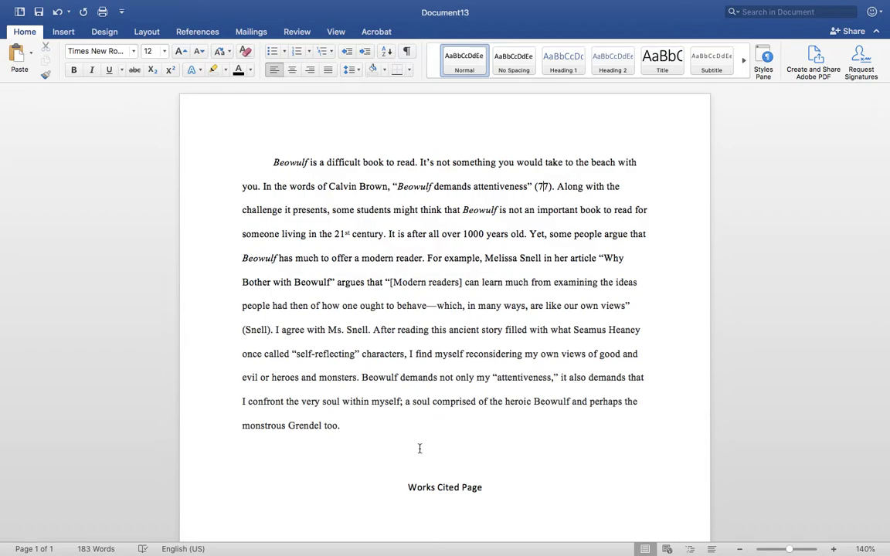
scroll(420, 448, "down", 1)
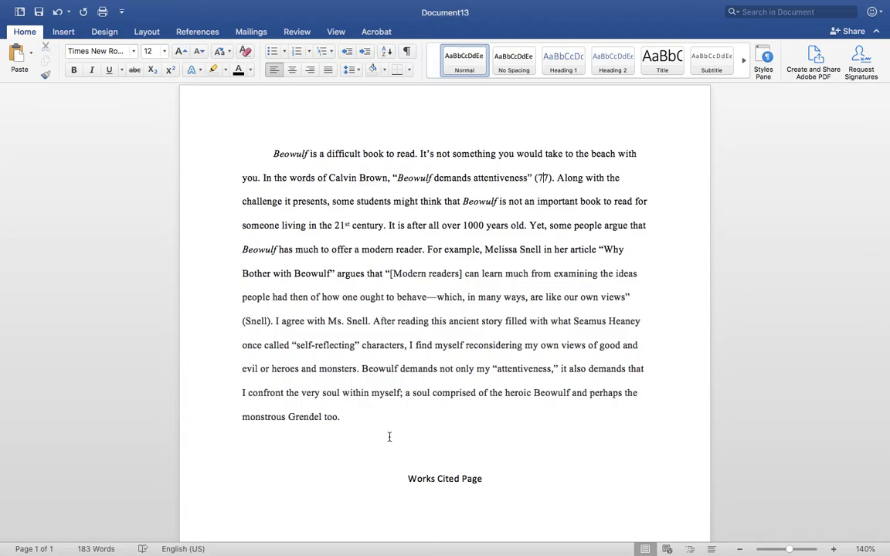
scroll(389, 438, "down", 3)
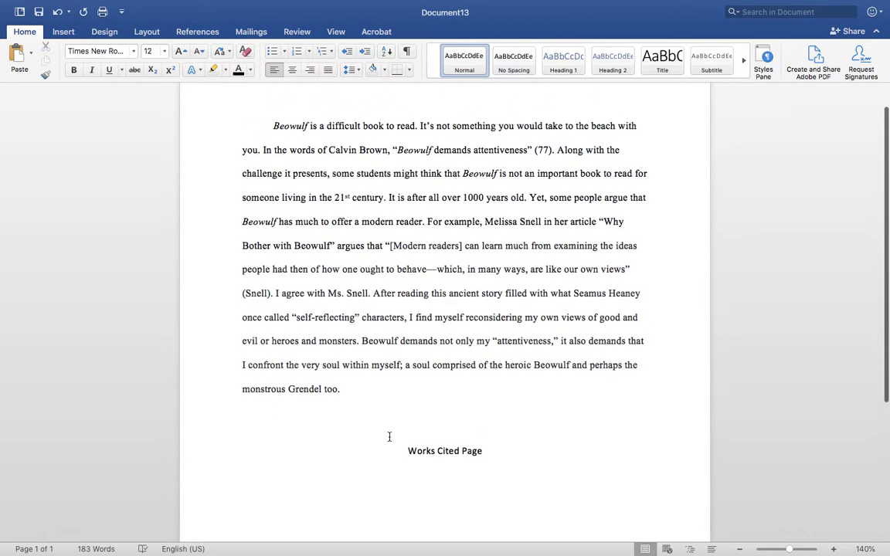
scroll(389, 437, "up", 2)
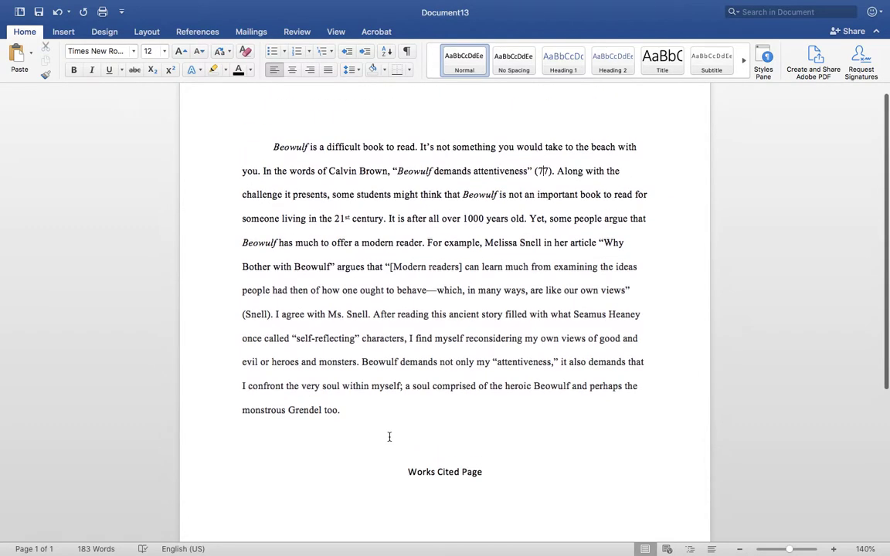
scroll(440, 407, "down", 3)
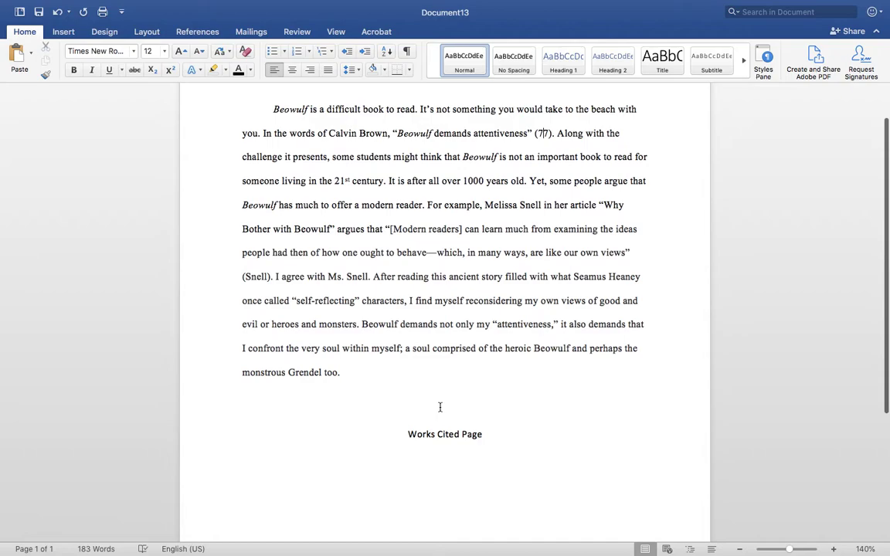
Start a Works Cited entry below the heading with the web article author's last and first name and the title “Why Bother with Beowulf,”
left_click(545, 134)
left_click(247, 462)
key("Return")
type("Snell, ")
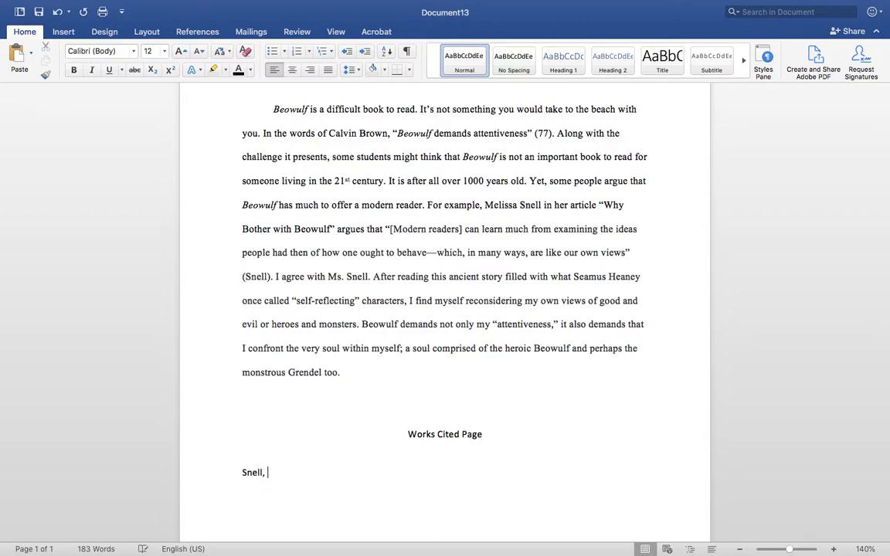
type("Melissa")
type(".")
type("“Why Bo")
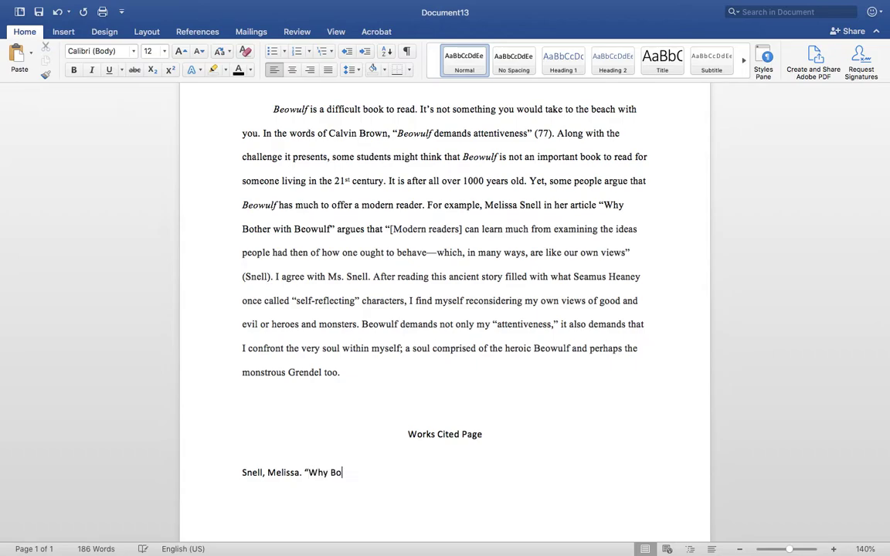
type("ther with Beowulf,”")
Check the ThoughtCo article in Chrome, return to Word and continue the Works Cited entry with "thoughtco.com, May 24, 2018. Accessed"
mouse_move(367, 545)
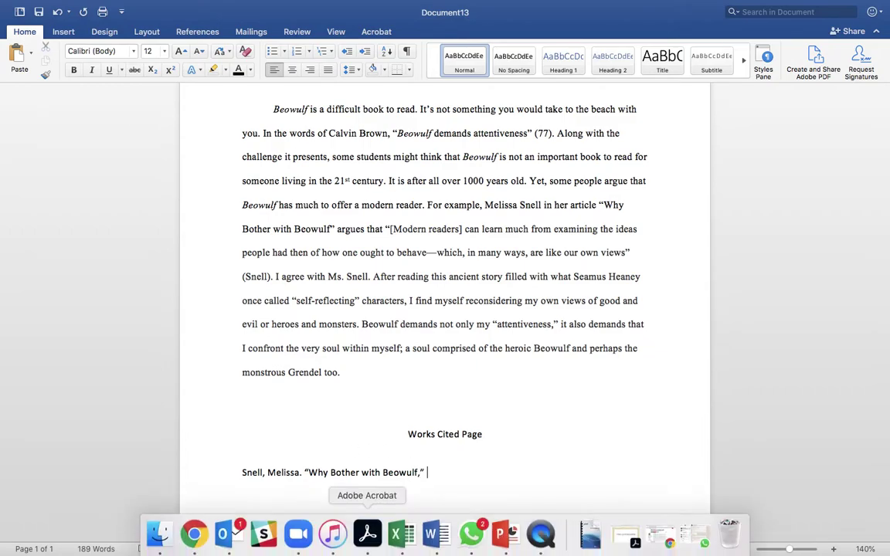
left_click(194, 533)
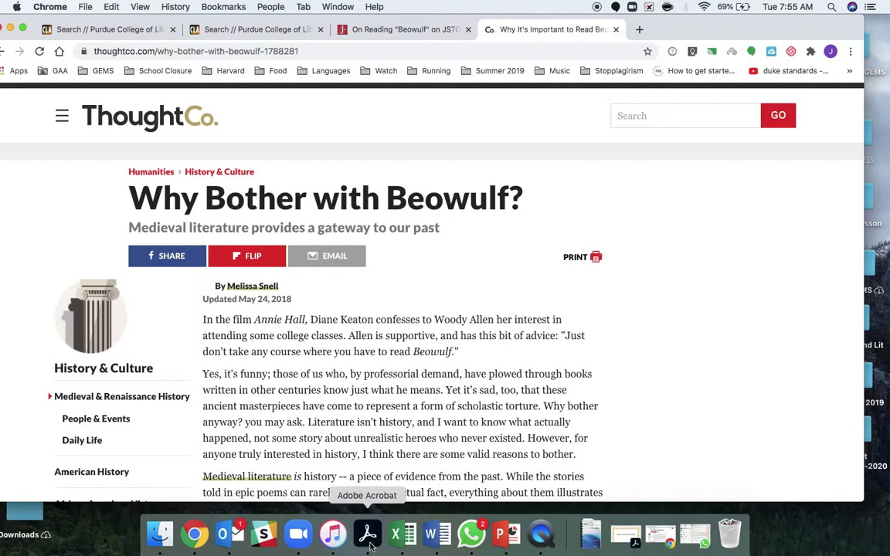
left_click(432, 541)
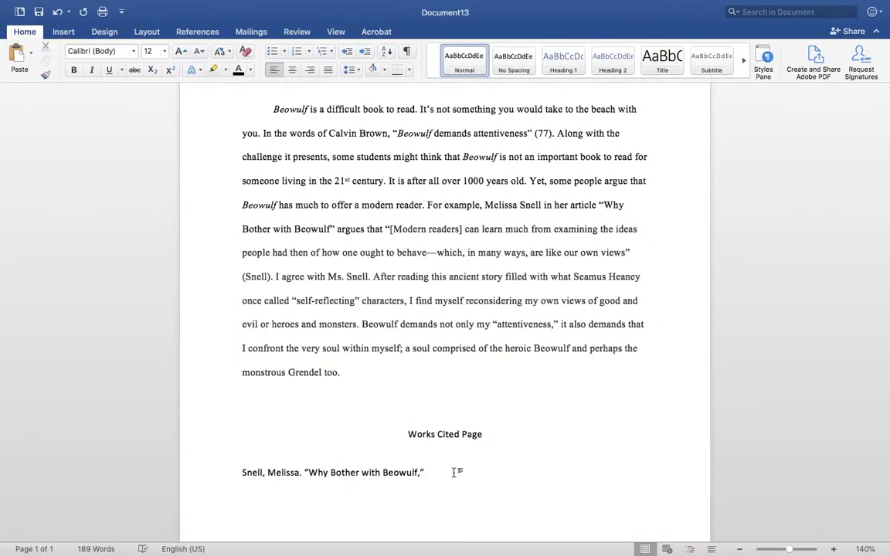
type("thoughtco.com, May 24, 201")
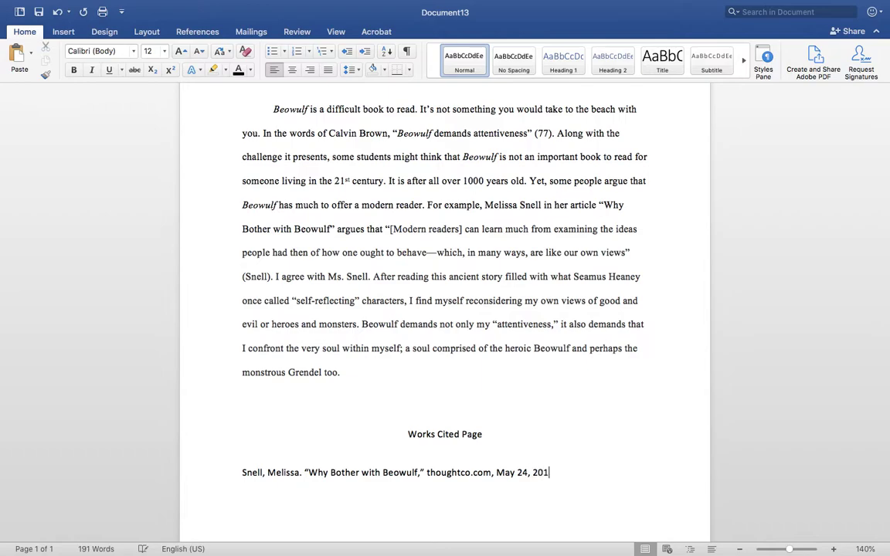
type("8. Accessed")
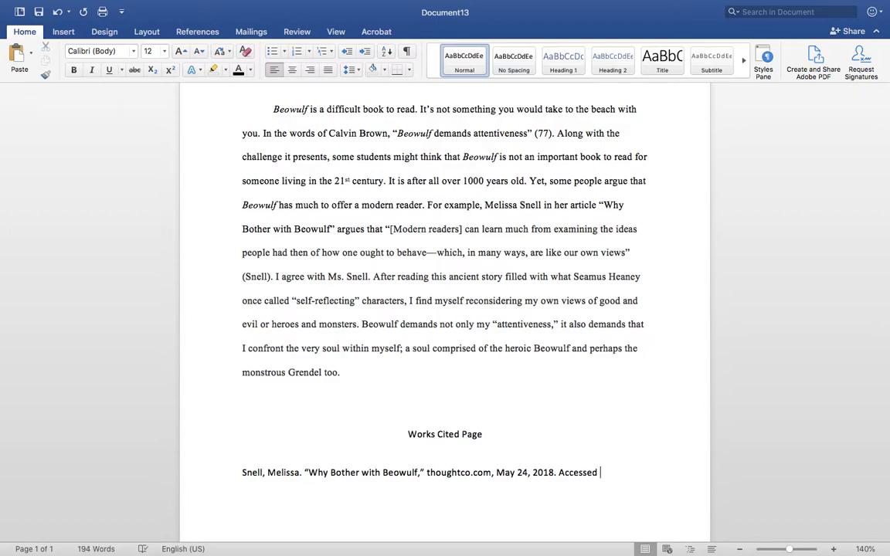
Complete the access date in the Works Cited entry with "on October 6, 2020."
type(" on ")
type("Sep")
key("BackSpace")
key("BackSpace")
key("BackSpace")
type("October ")
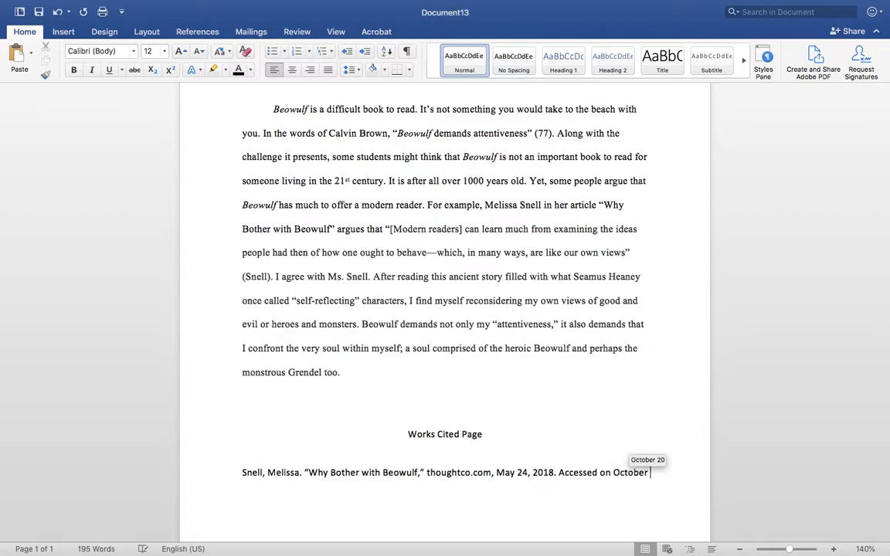
type("6, 2020")
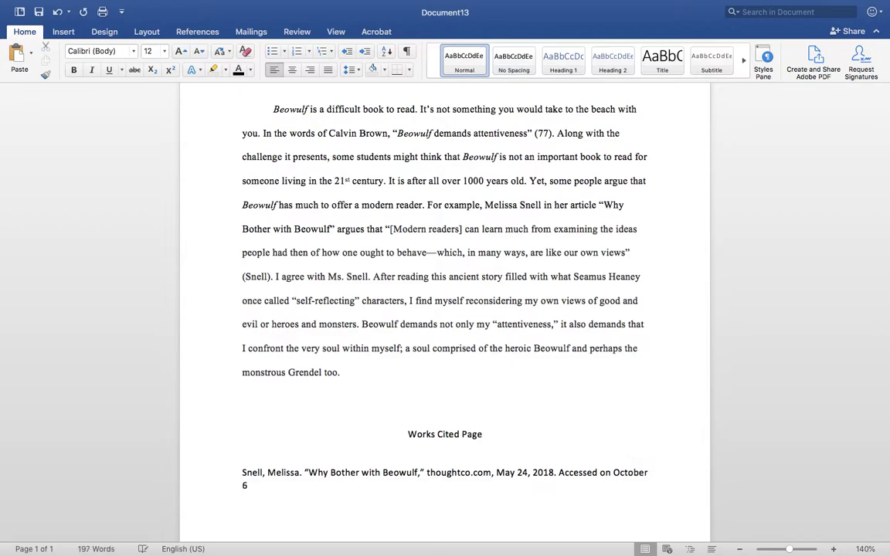
type(".")
Indent the second line of the Works Cited entry and delete the whole hand-written entry
left_click(242, 485)
key("Tab")
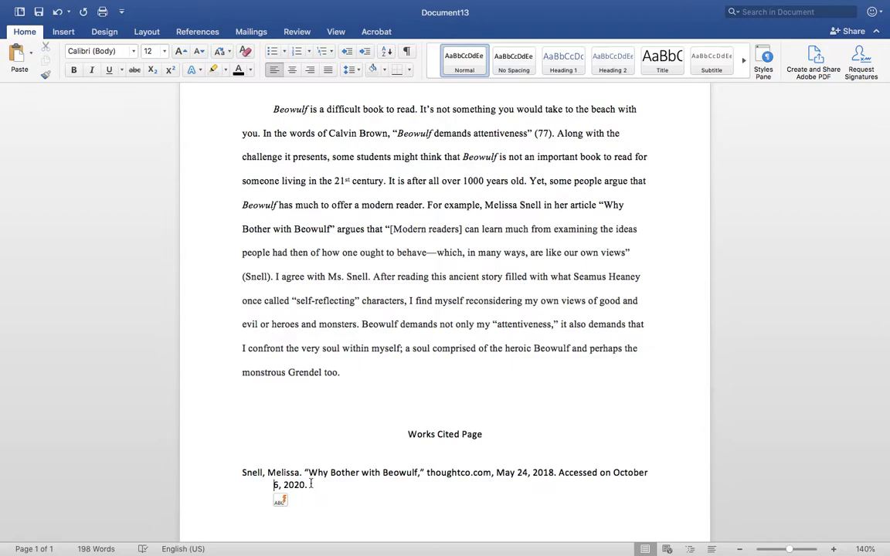
left_click_drag(310, 484, 221, 468)
key("BackSpace")
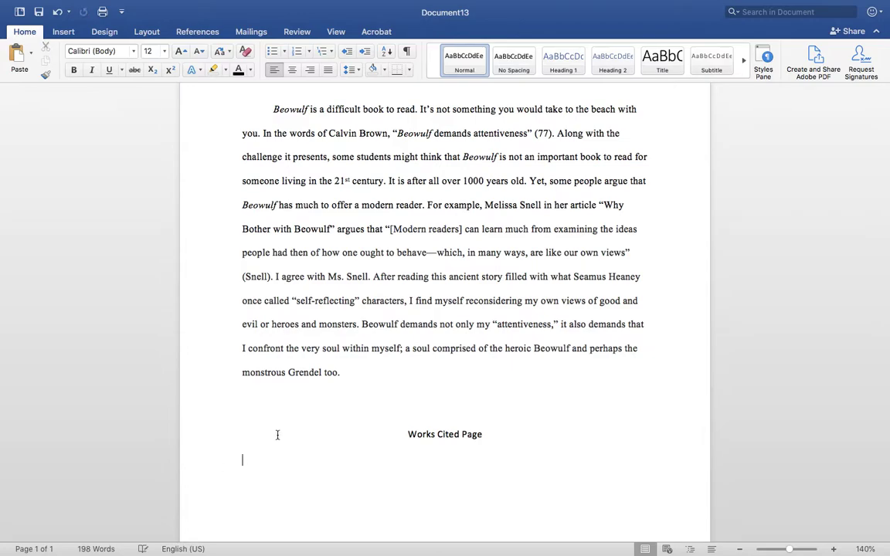
Place the insertion point before "(77)" in the paragraph and review the available citation styles, keeping MLA
scroll(456, 482, "up", 3)
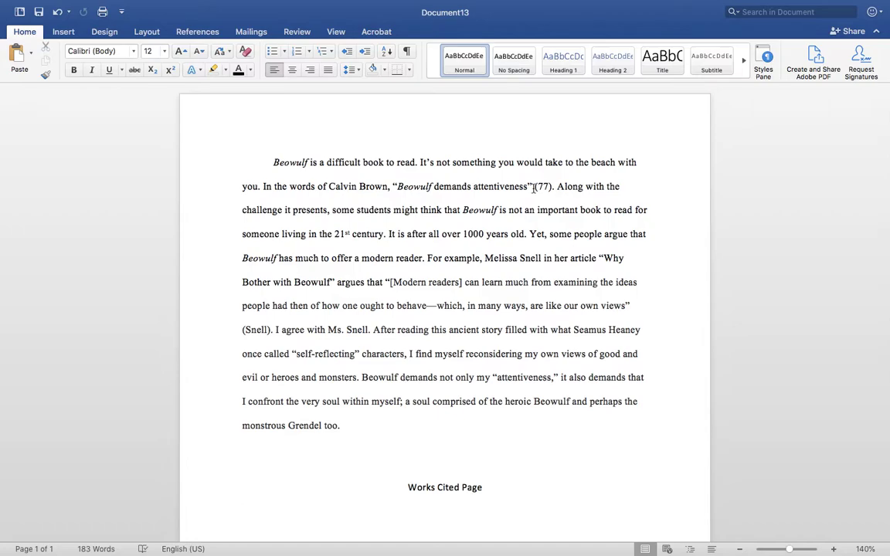
left_click(534, 188)
left_click(195, 31)
left_click(197, 31)
left_click(197, 31)
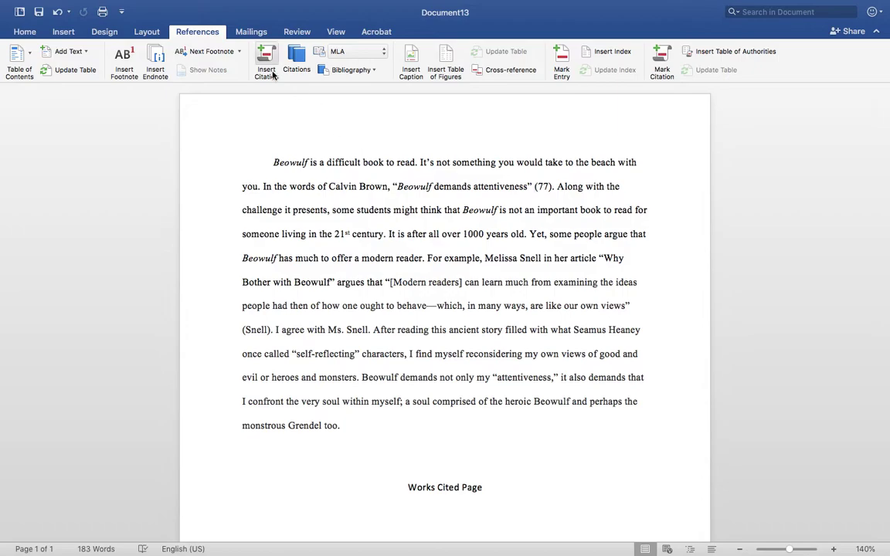
left_click(358, 52)
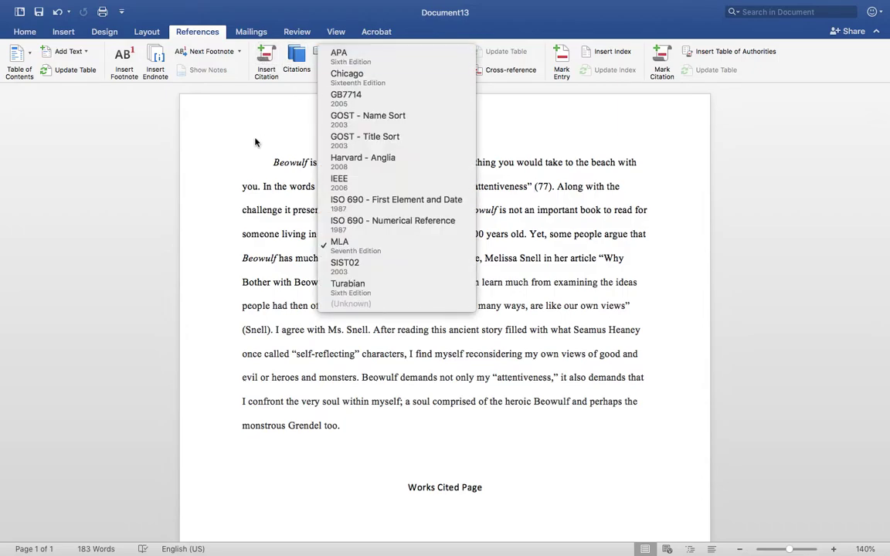
left_click(232, 118)
left_click(346, 52)
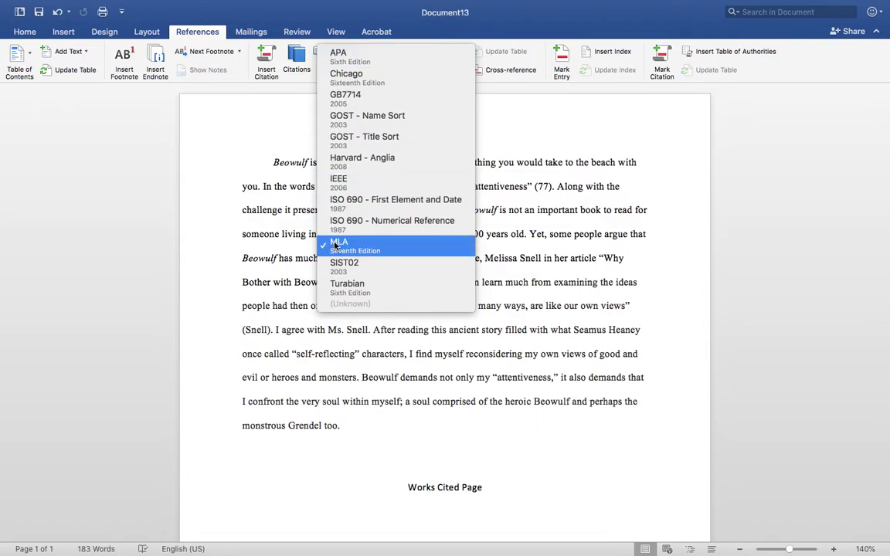
left_click(252, 139)
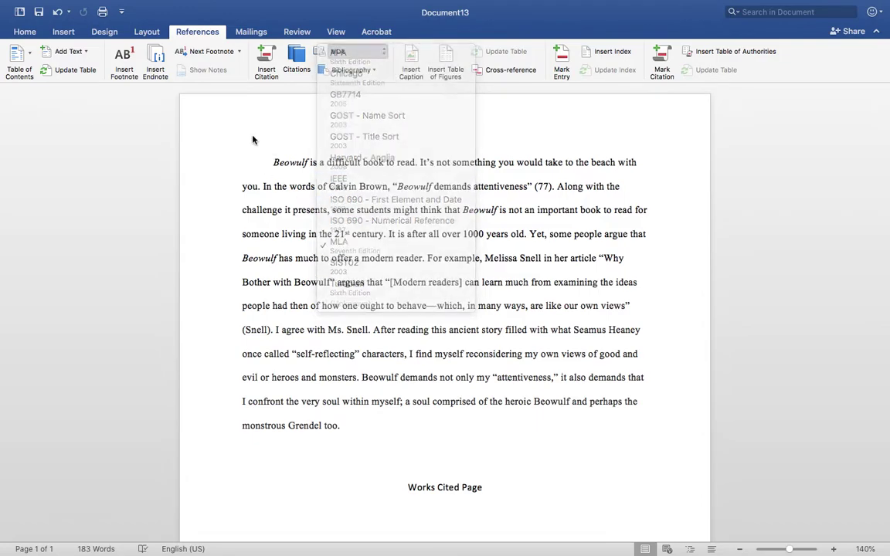
Start a new source with Insert Citation, enter the article author's name and set the source type to Electronic source
left_click(268, 58)
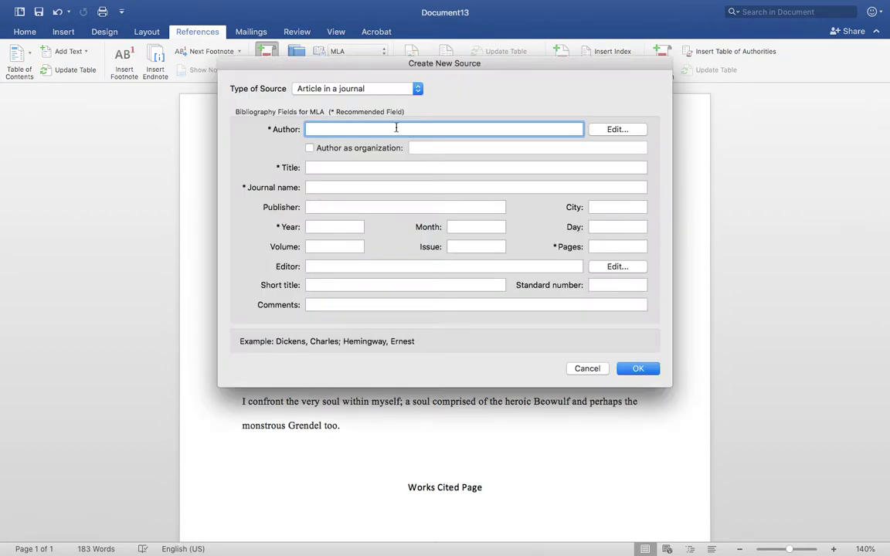
type("Melissa Snell")
left_click(366, 90)
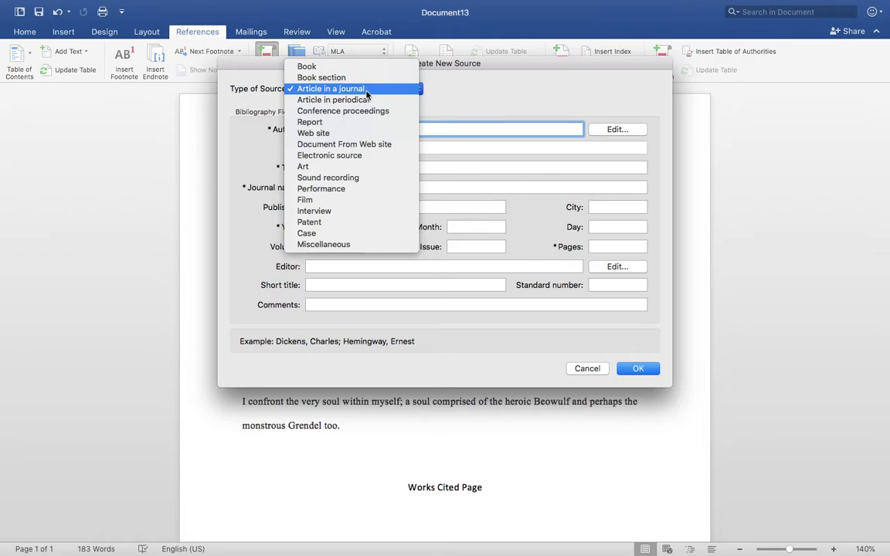
left_click(369, 156)
Try the Report and Web site source types for the new source and return it to Electronic source
left_click(378, 90)
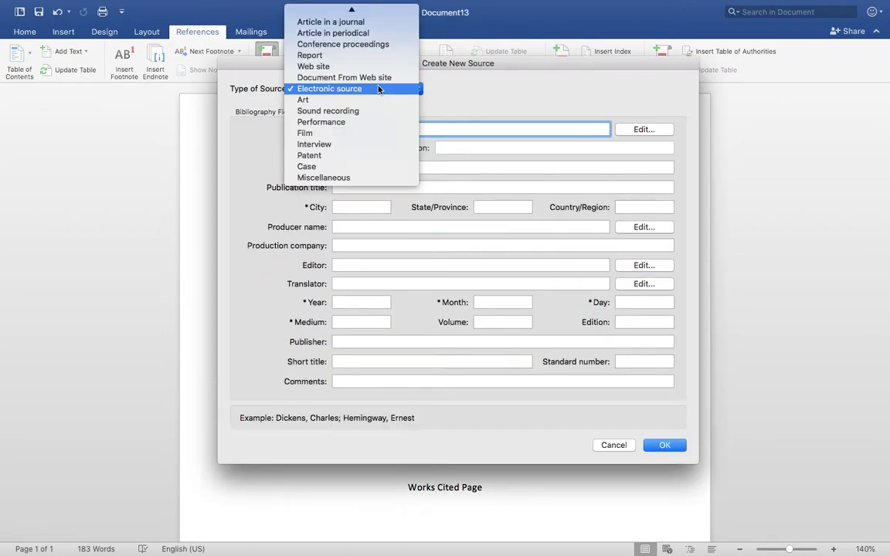
mouse_move(353, 9)
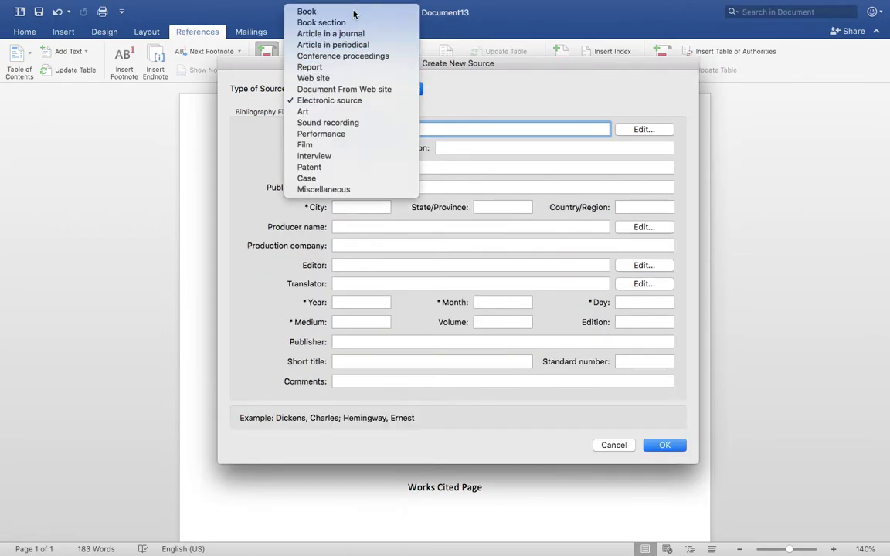
left_click(350, 72)
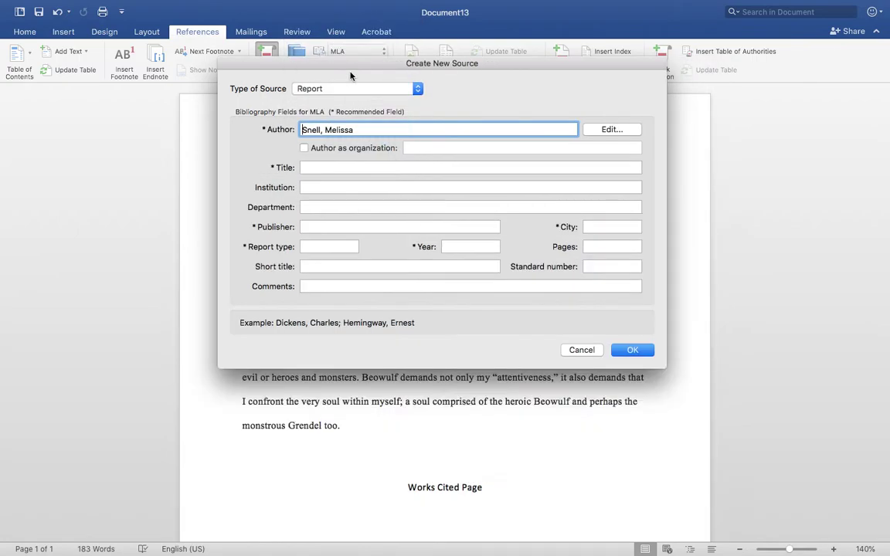
left_click(353, 89)
left_click(351, 100)
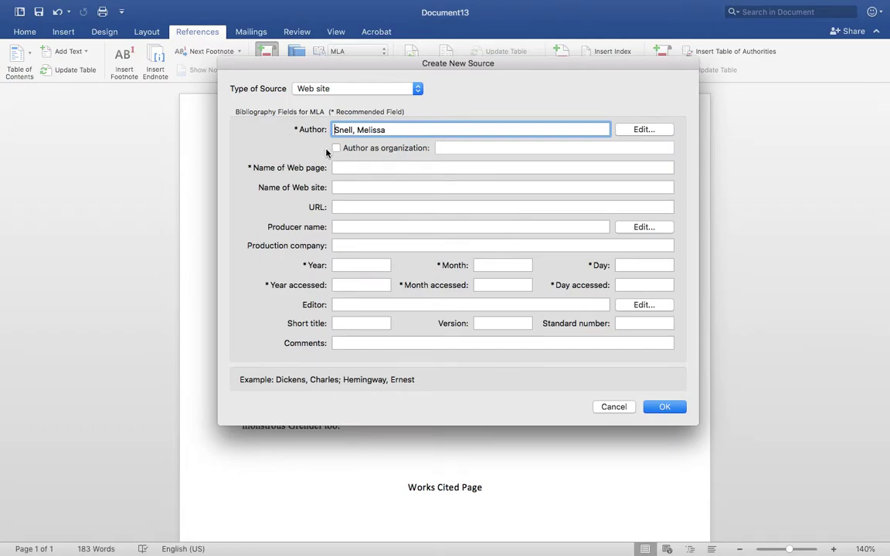
left_click(364, 86)
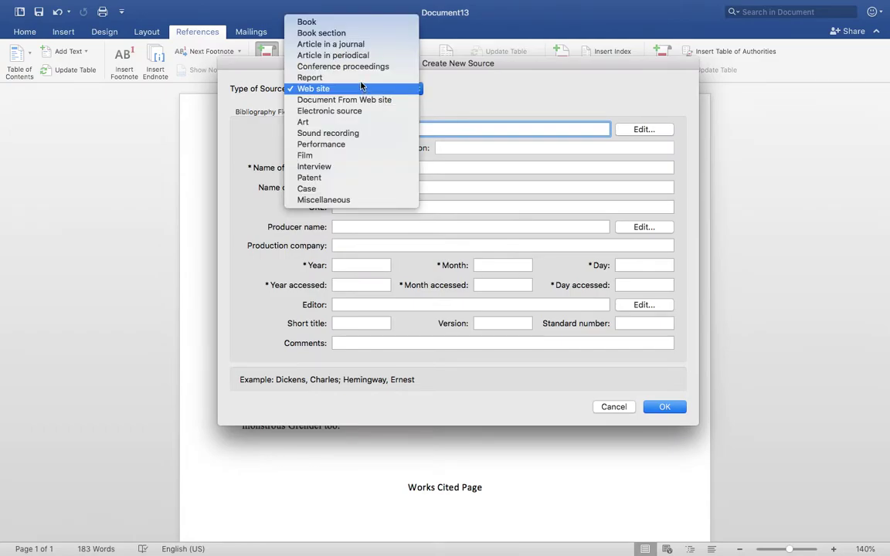
left_click(363, 111)
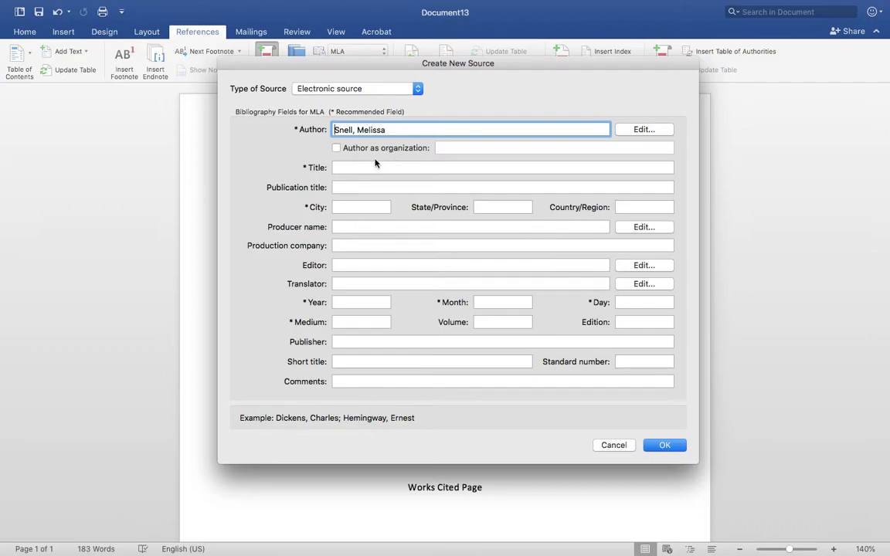
Enter "Why Bother with Beowulf" as the new source's title and "Website" as its medium
left_click(344, 171)
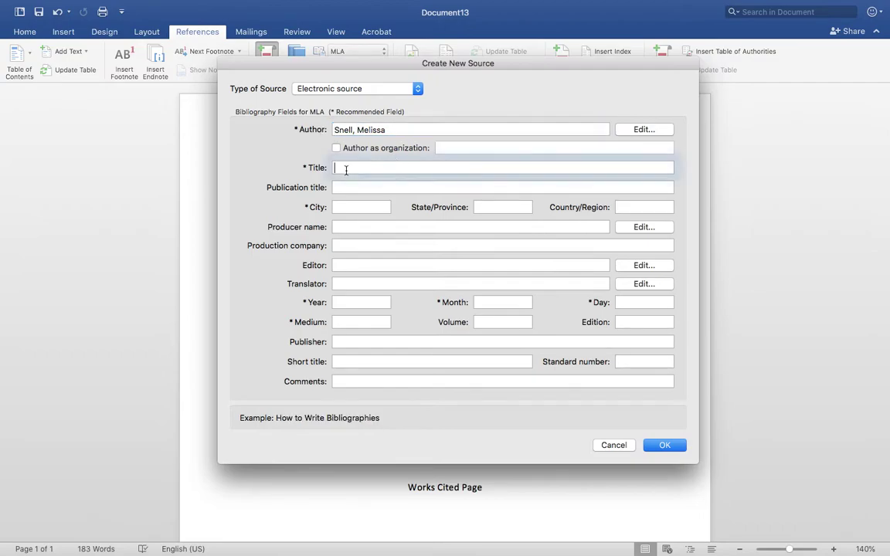
type("Why Bot")
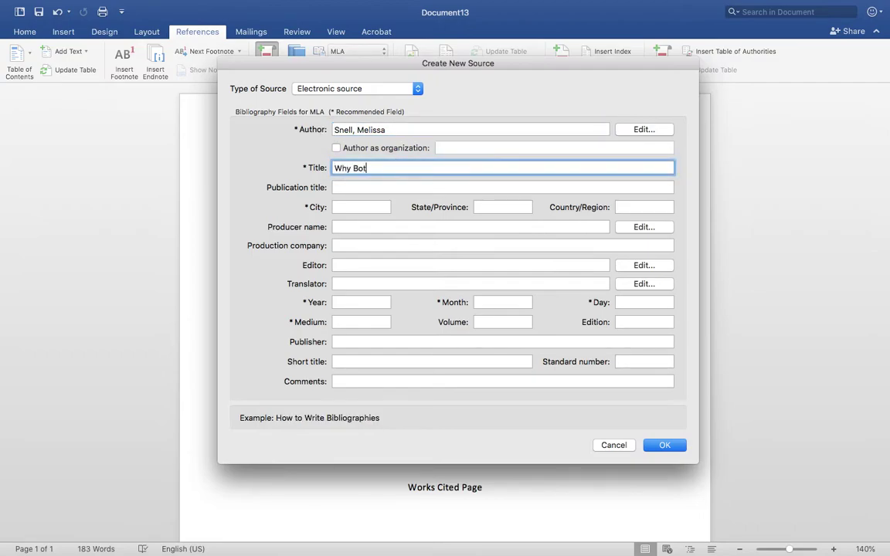
type("her with Beowulf")
left_click(371, 321)
type("Website")
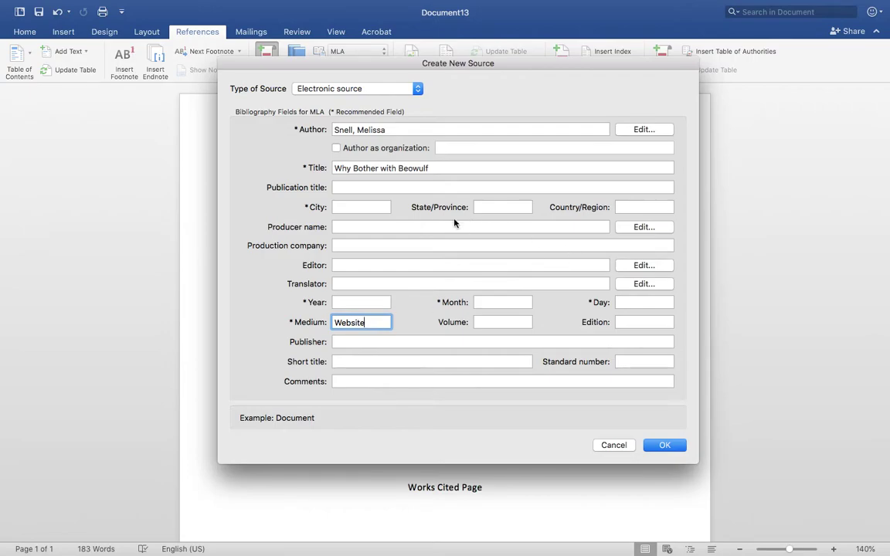
Set the new source's year to 2018, month to May, day to 24 and publisher to thoughtco.com
left_click(371, 305)
type("2018")
left_click(498, 303)
type("May")
left_click(643, 306)
type("24")
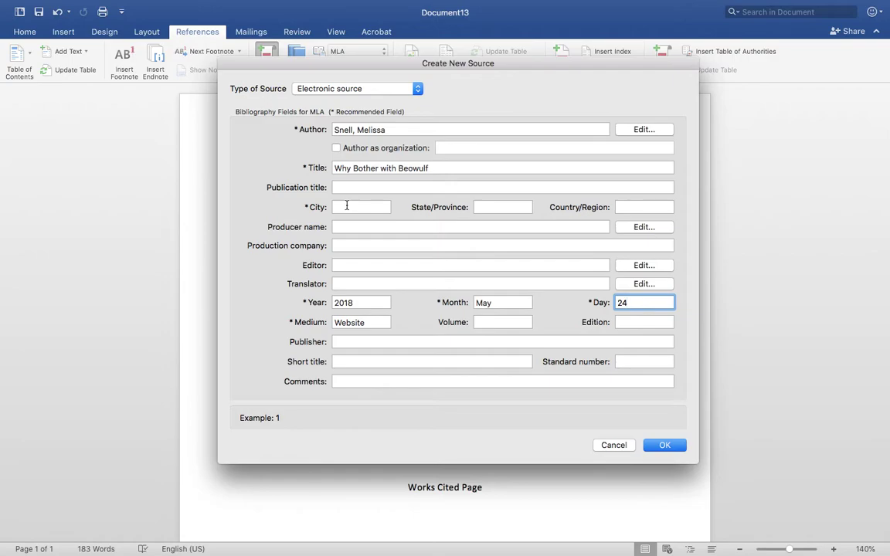
left_click(346, 343)
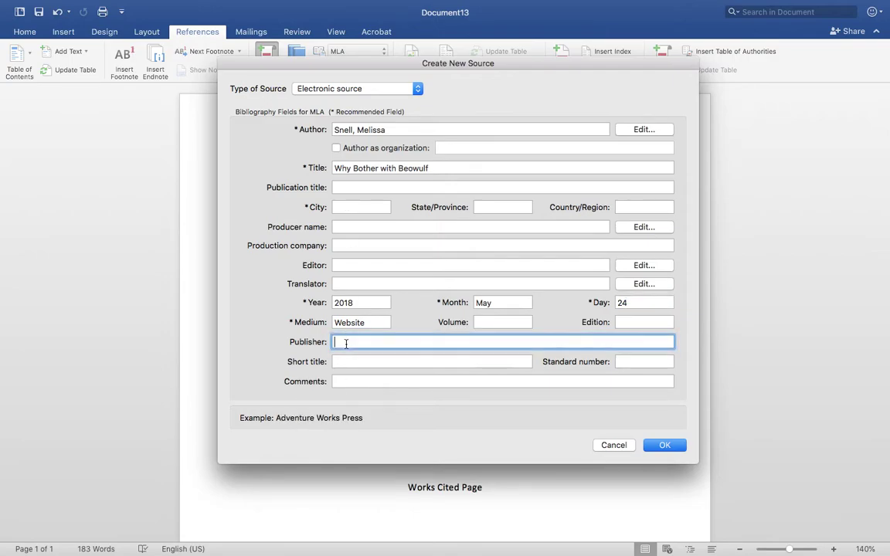
type("thoughtco.com")
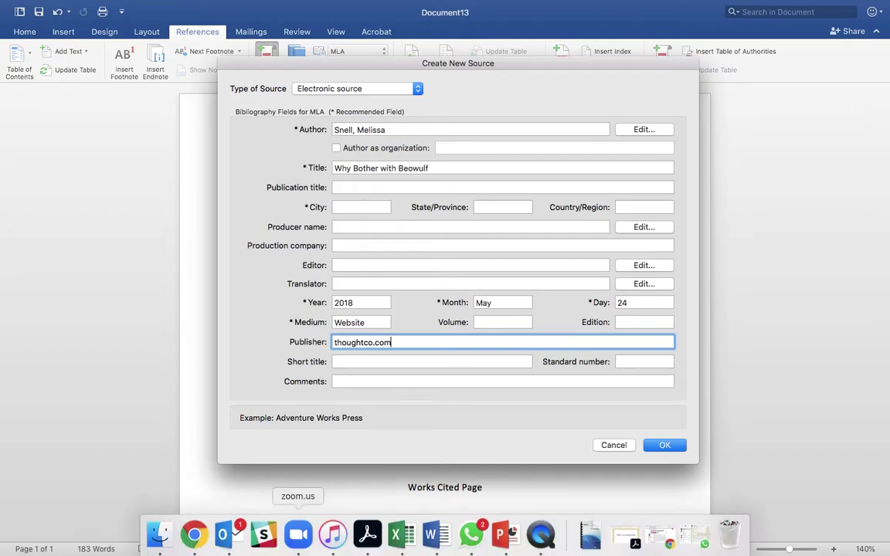
Switch to Chrome, look through the ThoughtCo article for remaining publication details, and return to the source form in Word
left_click(194, 534)
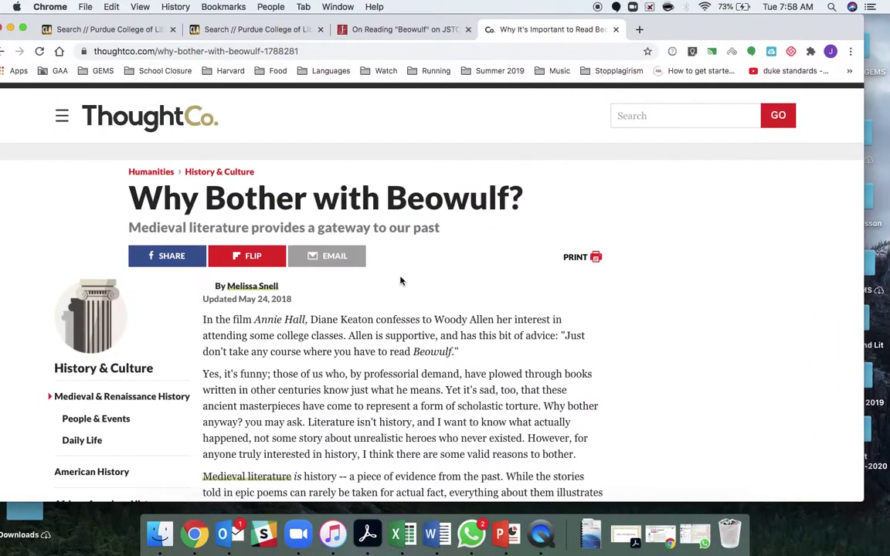
scroll(398, 281, "down", 10)
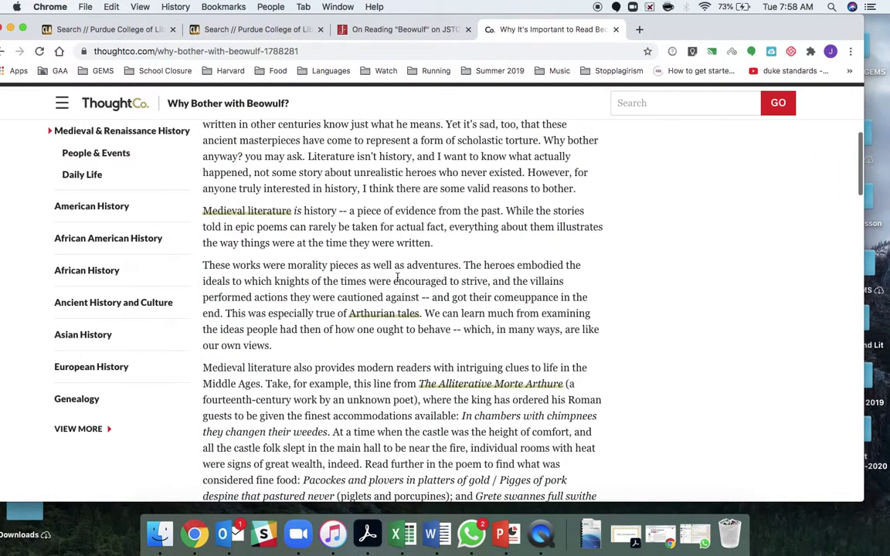
scroll(397, 281, "down", 10)
scroll(397, 282, "up", 8)
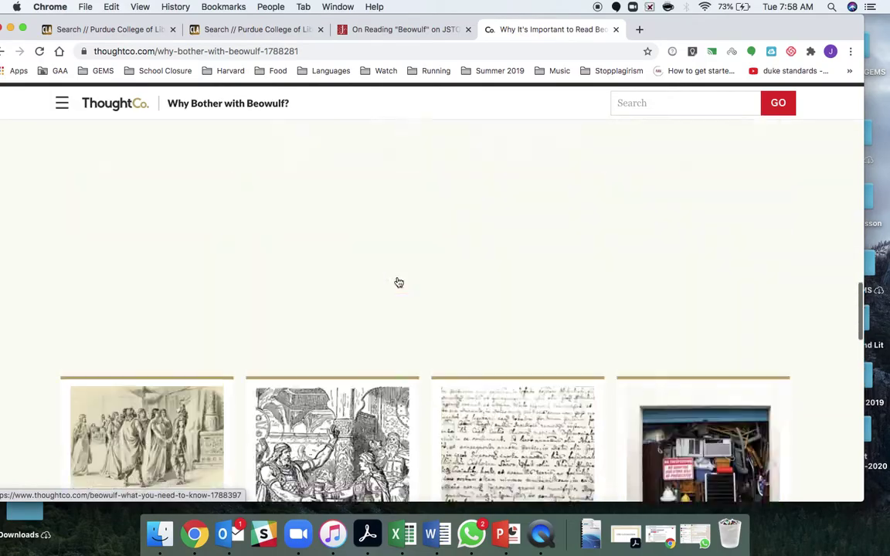
scroll(399, 283, "up", 12)
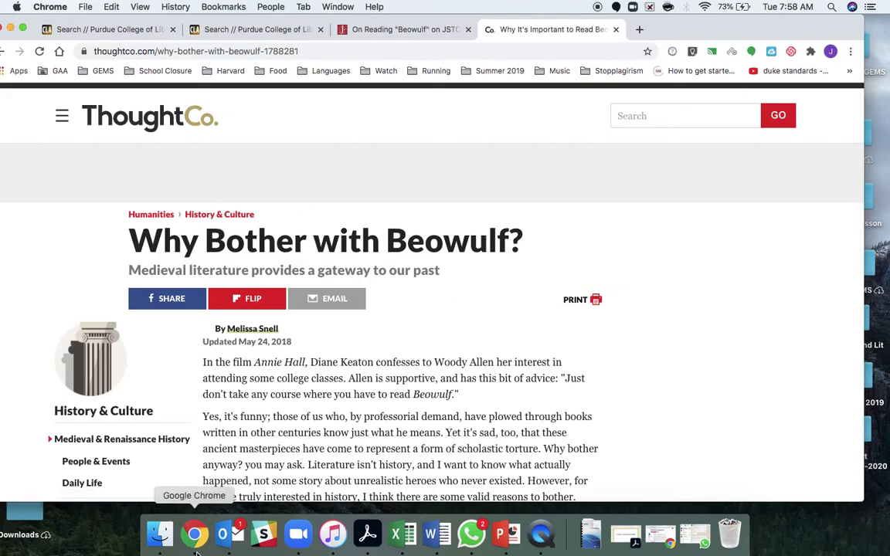
left_click(437, 534)
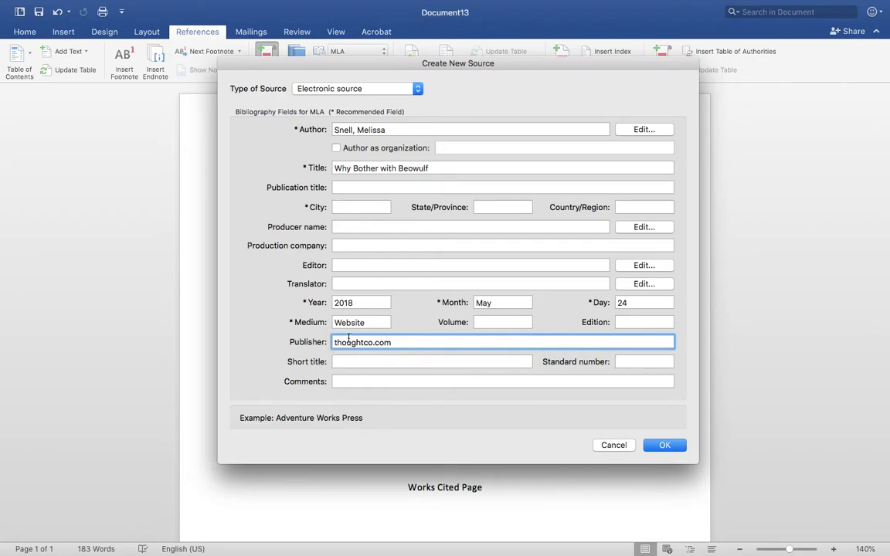
Change the new source's type from Electronic source to Web site
left_click(398, 88)
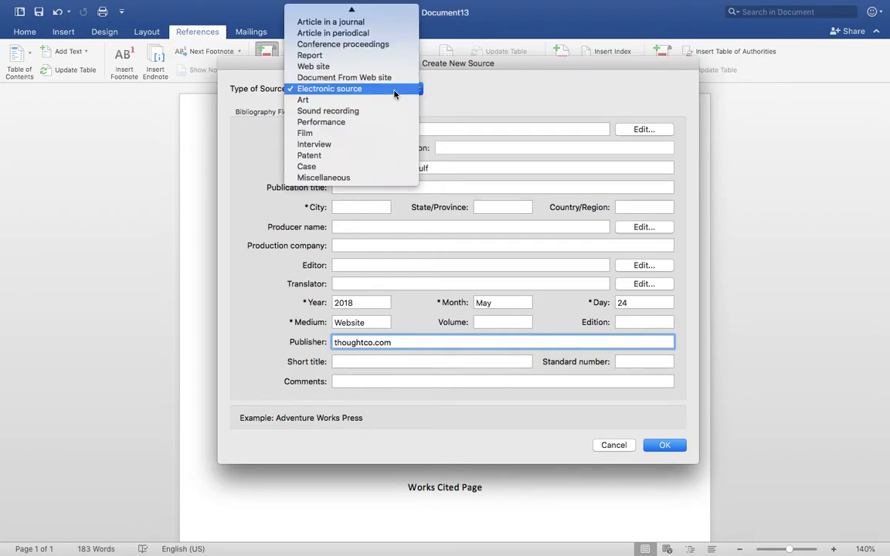
left_click(348, 64)
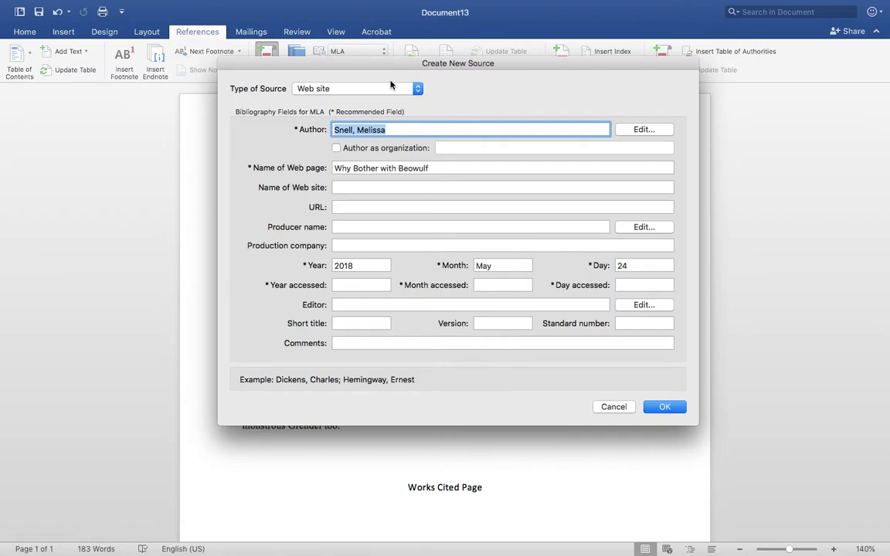
left_click(359, 208)
type("thought")
key("BackSpace")
key("BackSpace")
key("BackSpace")
key("BackSpace")
key("BackSpace")
key("BackSpace")
key("BackSpace")
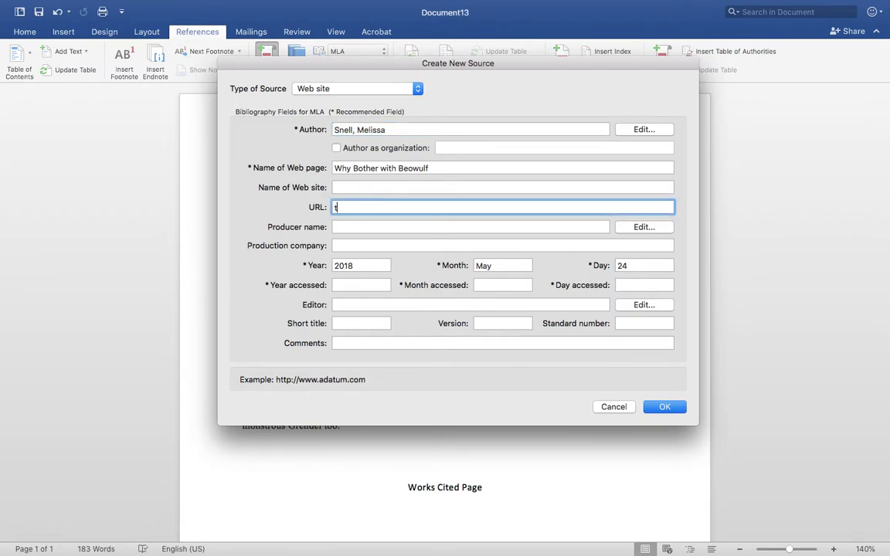
Set the source's web site name to thoughtco.com and its access date to 2020, Oct, 6, and create the source
left_click(336, 187)
type("thought")
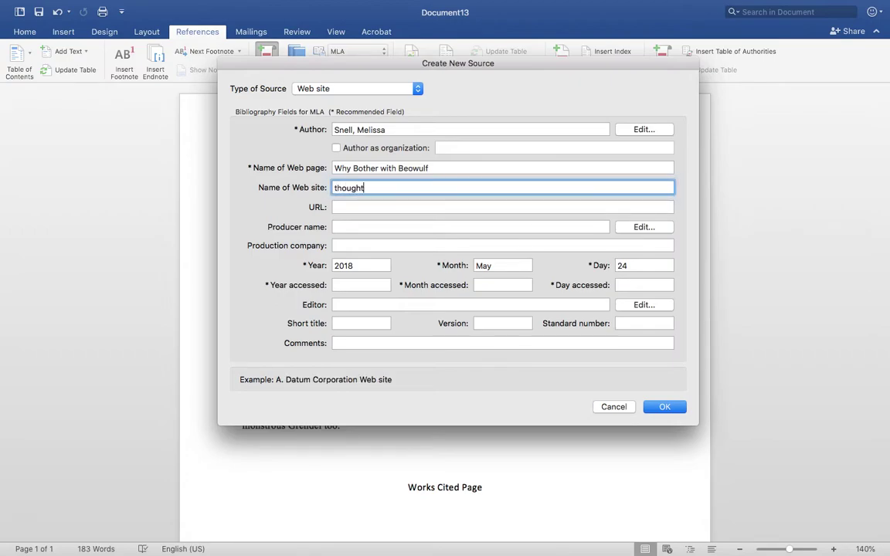
type("co.com")
left_click(338, 285)
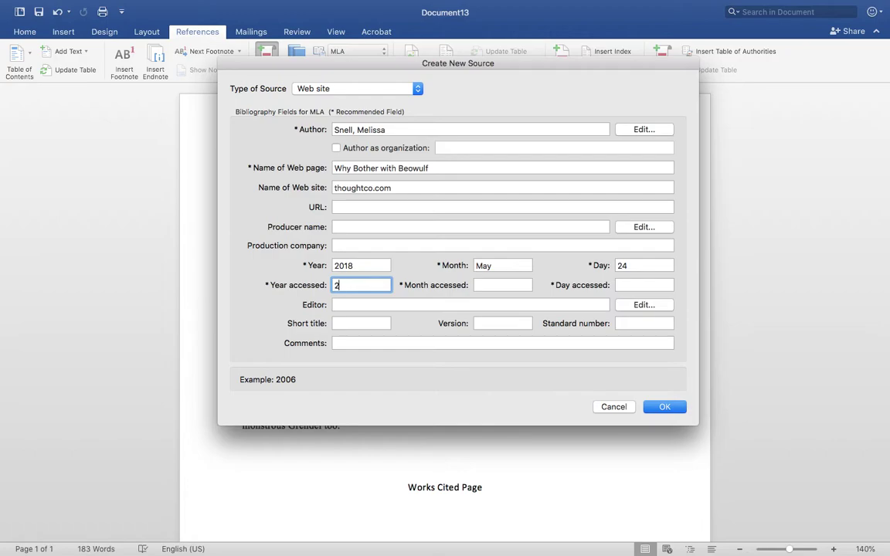
type("2020")
left_click(502, 283)
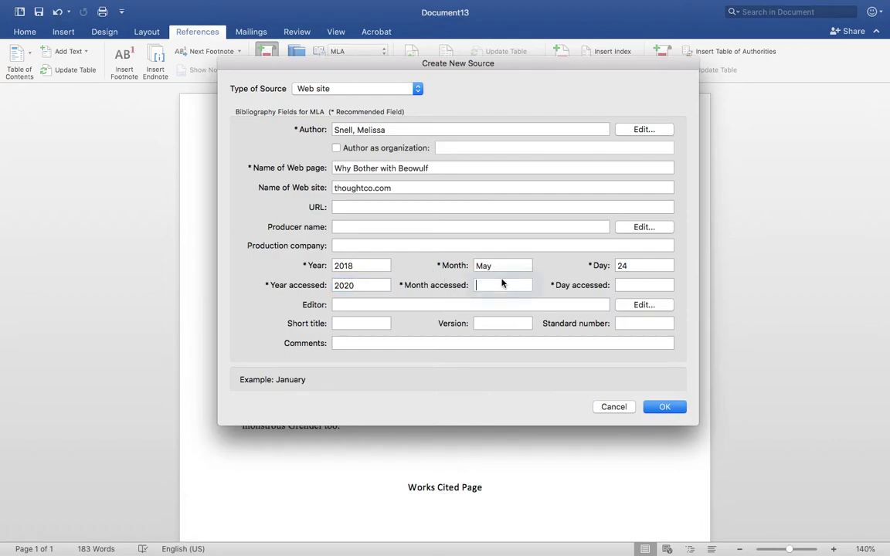
type("Oct")
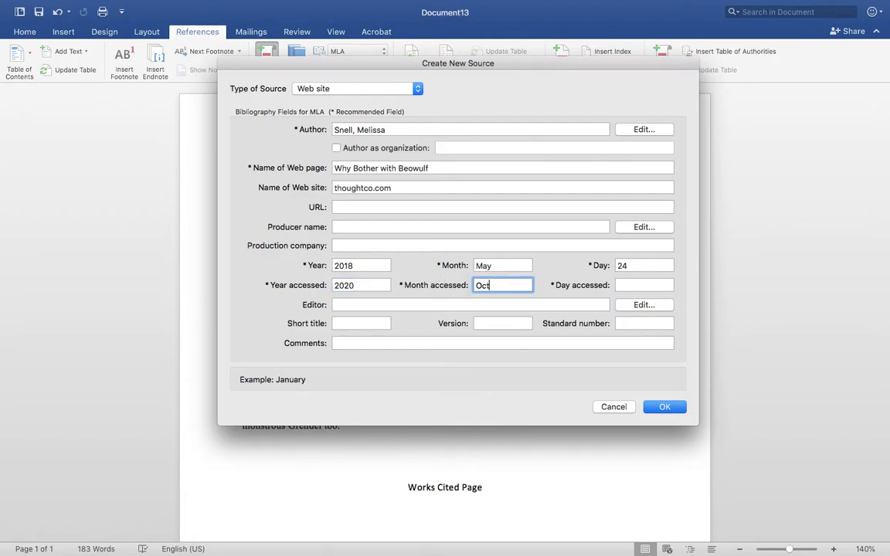
left_click(637, 285)
type("6")
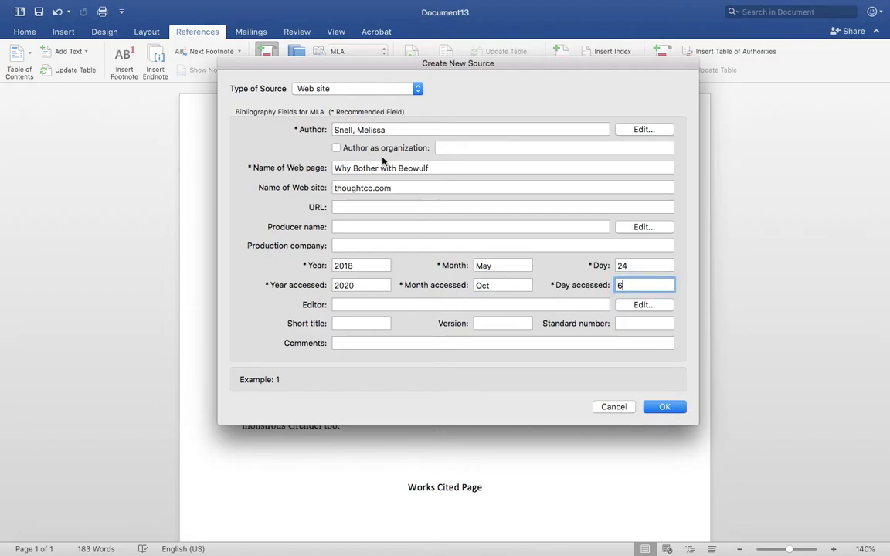
left_click(661, 407)
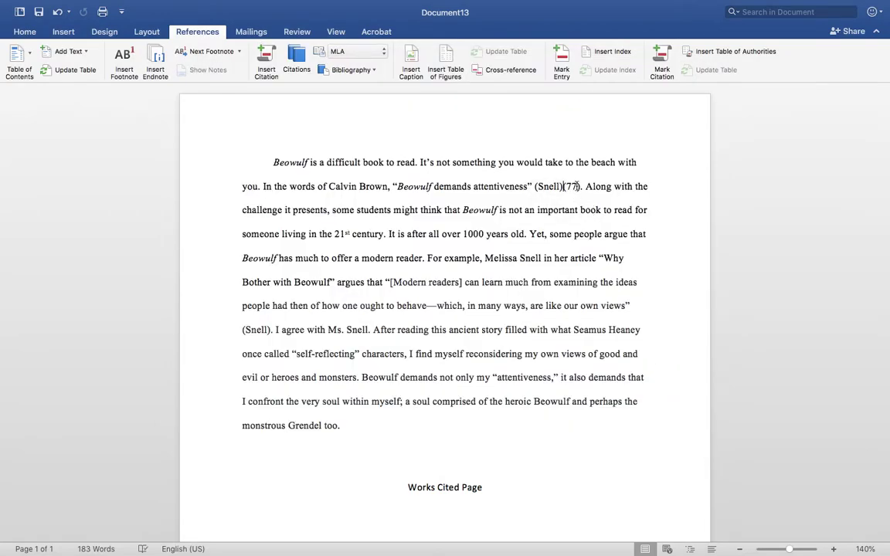
Move the inserted source citation from the "demands attentiveness" quotation to the end of the "our own views" quotation, leaving "(77)." after the first quotation
left_click(583, 186)
key("BackSpace")
key("BackSpace")
key("BackSpace")
key("BackSpace")
key("BackSpace")
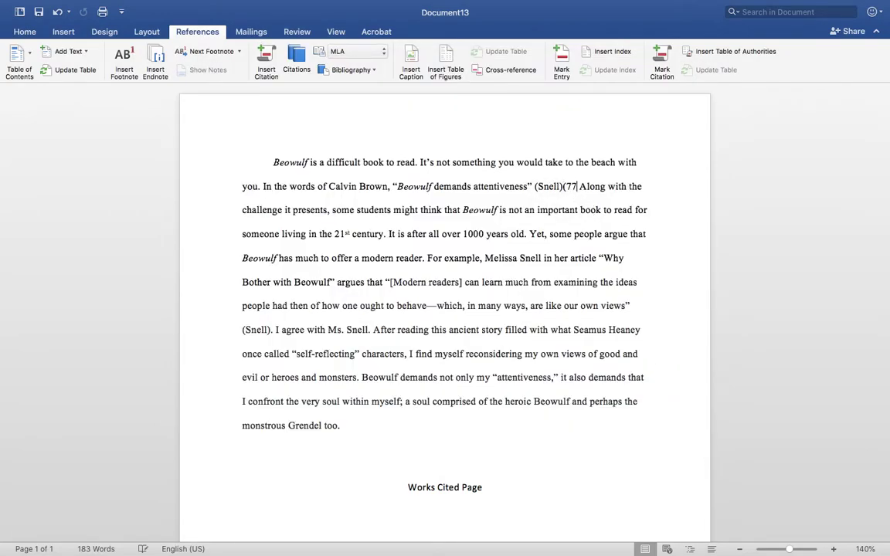
type(".")
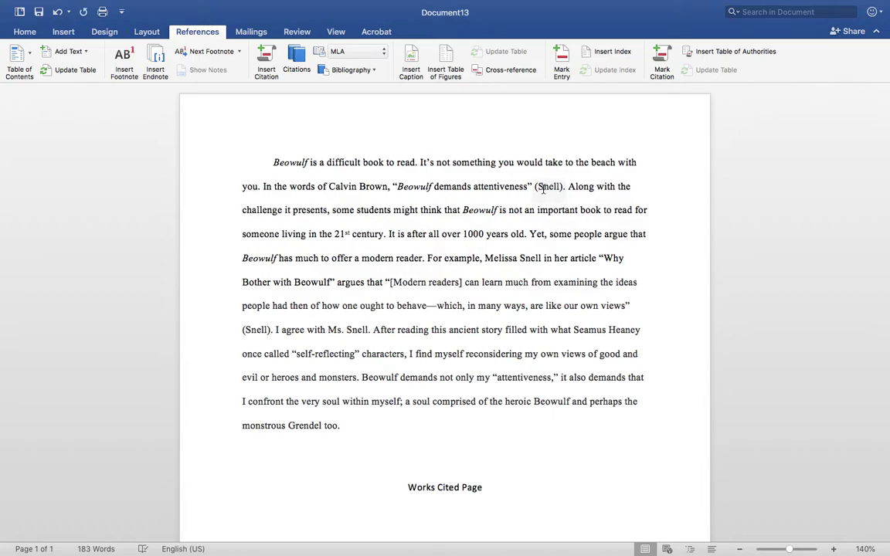
left_click(556, 190)
left_click(550, 192)
left_click_drag(550, 192, 243, 347)
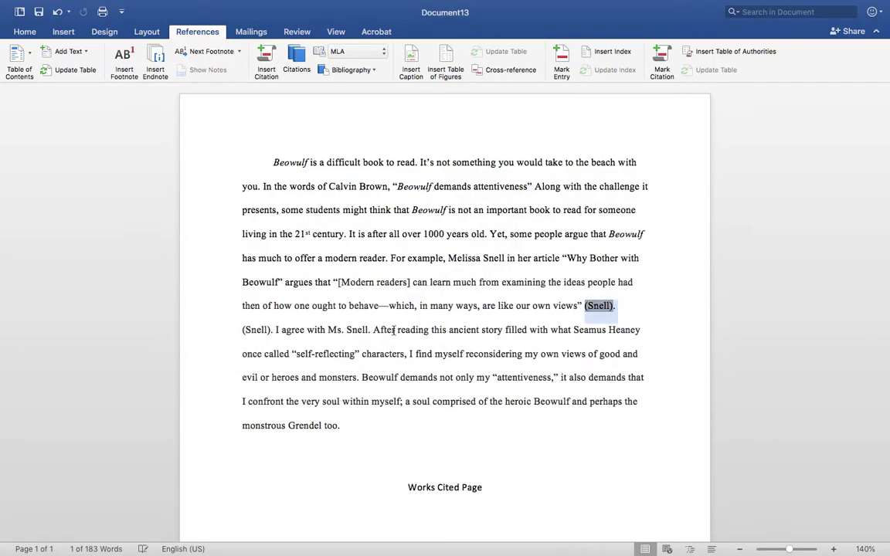
left_click(535, 186)
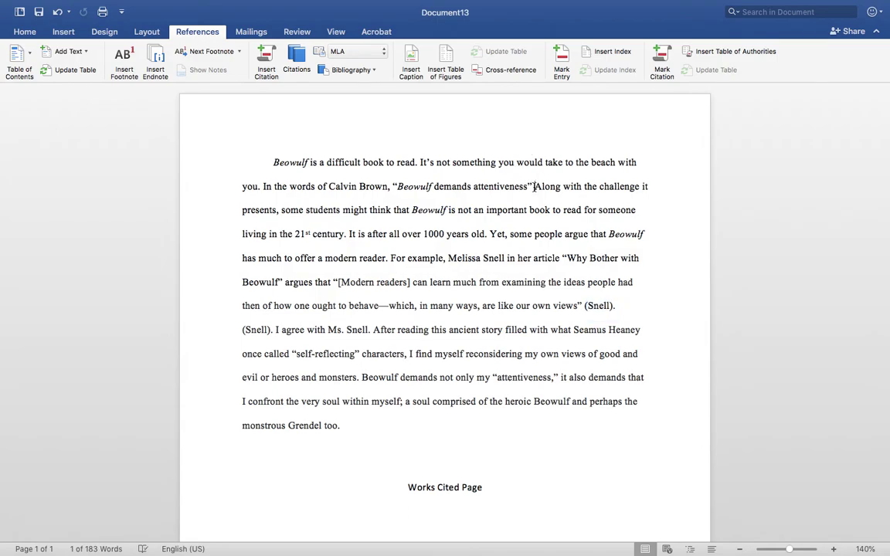
type("(77).")
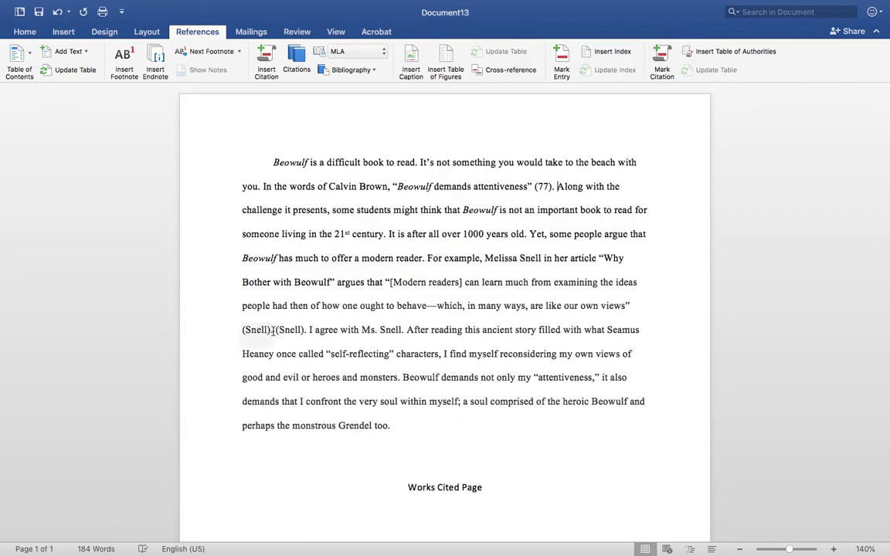
Delete both author citations and their periods after the quotation ending in "our own views"
key("BackSpace")
key("BackSpace")
key("BackSpace")
key("BackSpace")
key("BackSpace")
key("BackSpace")
key("BackSpace")
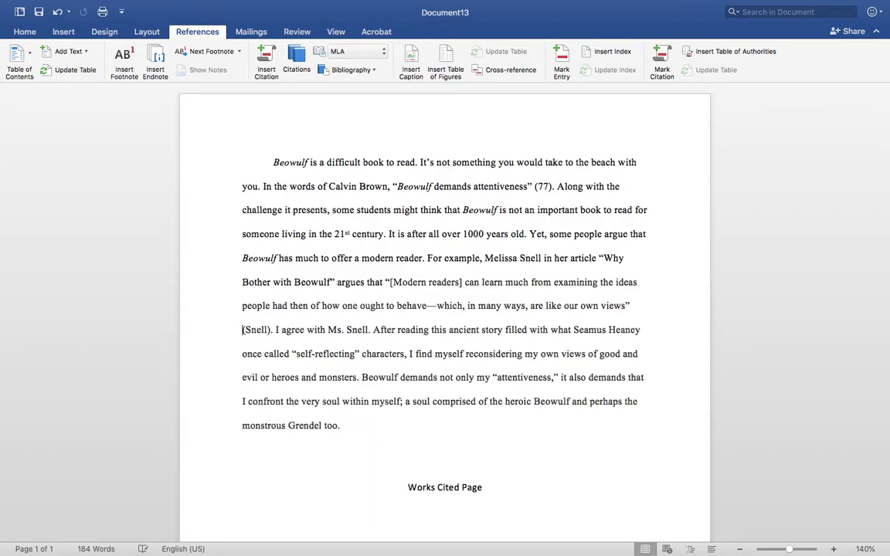
key("Delete")
key("Delete")
key("Delete")
key("BackSpace")
key("BackSpace")
key("BackSpace")
key("BackSpace")
key("BackSpace")
key("BackSpace")
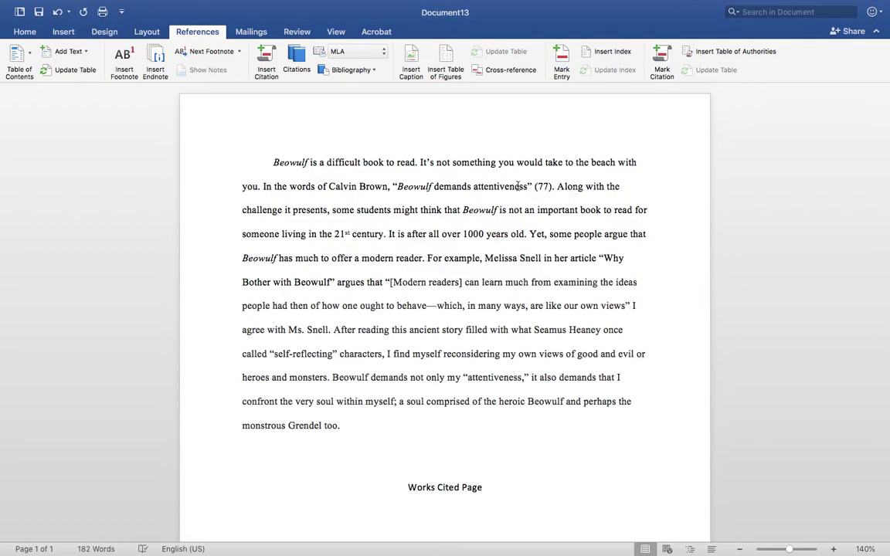
Add a period directly after the closing quotation mark of "our own views"
left_click(411, 60)
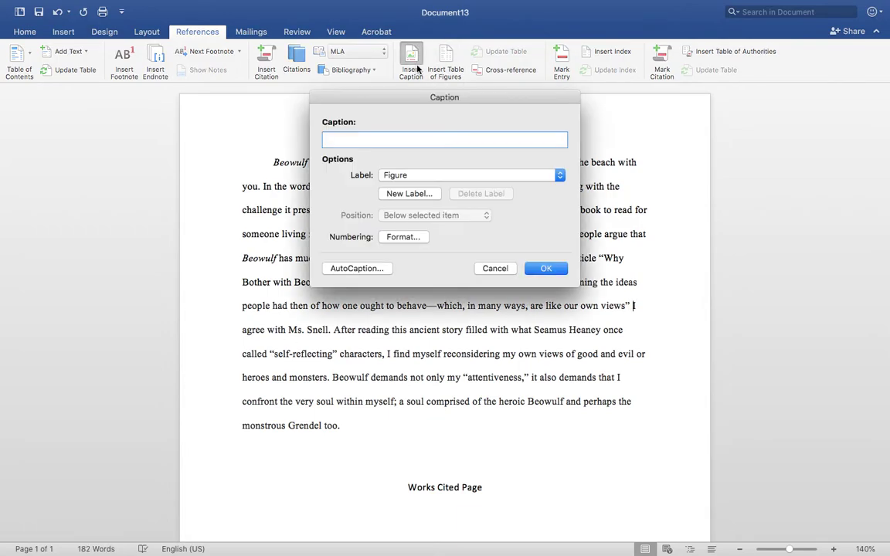
left_click(496, 270)
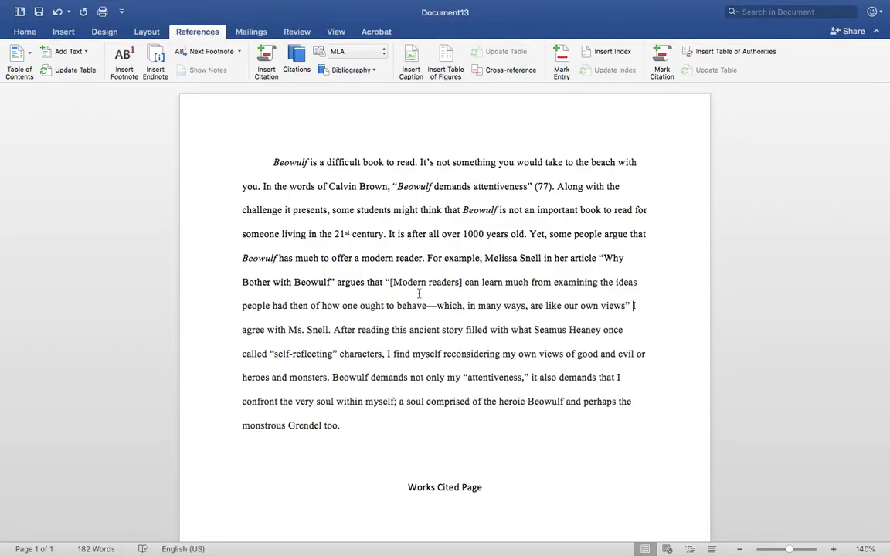
key("XF86AudioMute")
key("XF86AudioRaiseVolume")
key("BackSpace")
type(".")
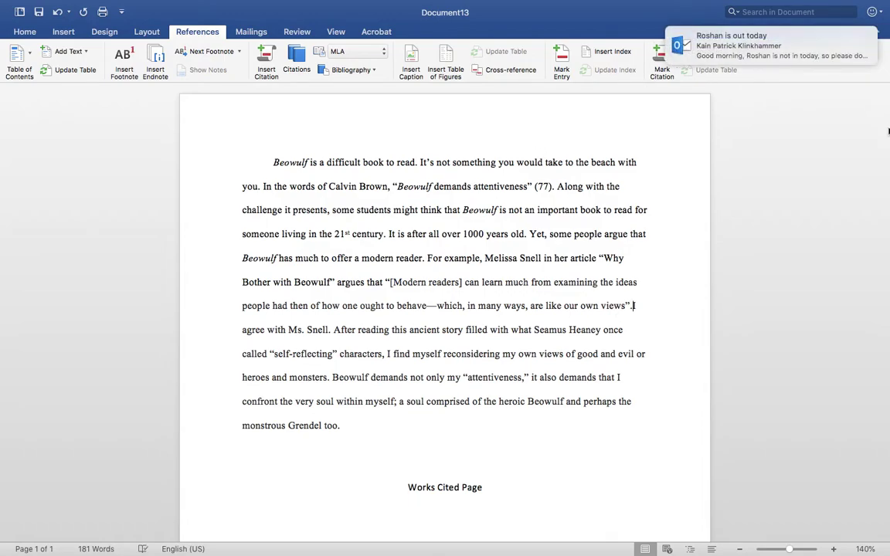
Open the newly arrived e-mail in Outlook, close the message, and switch back to Word
left_click(803, 61)
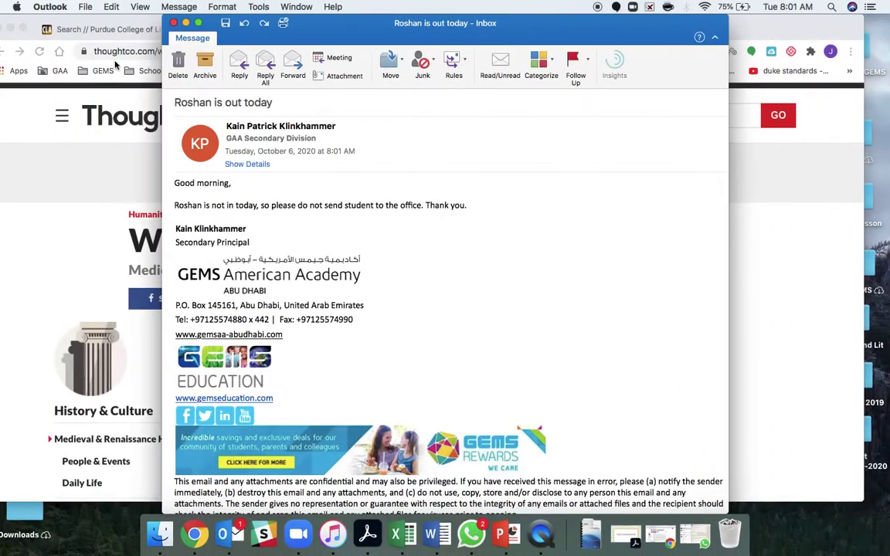
left_click(186, 22)
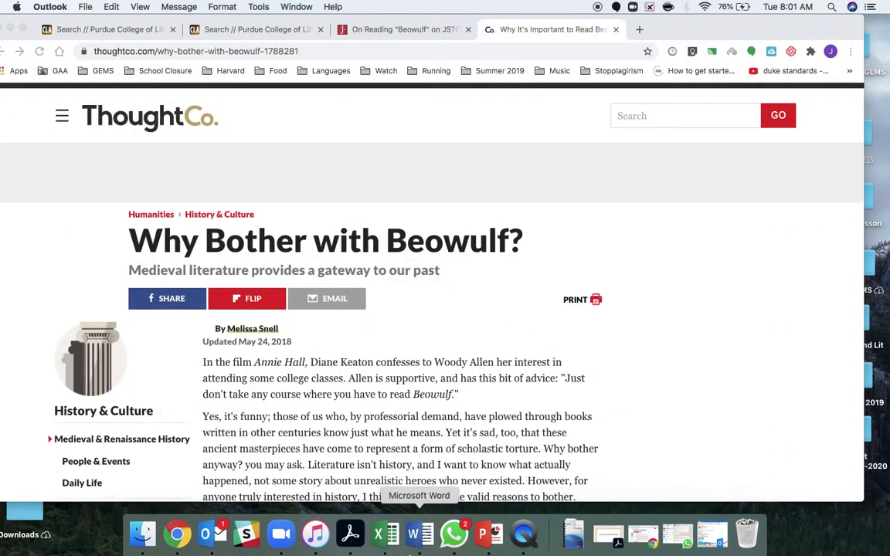
left_click(413, 537)
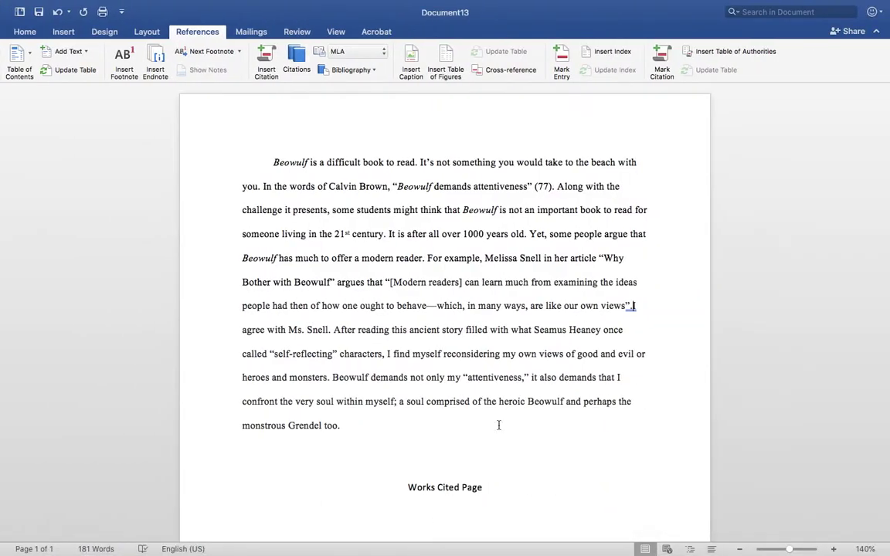
Insert the saved "Why Bother with Beowulf" source as an in-text citation before the period of the "our own views" quotation
left_click(631, 306)
type(".")
left_click(266, 68)
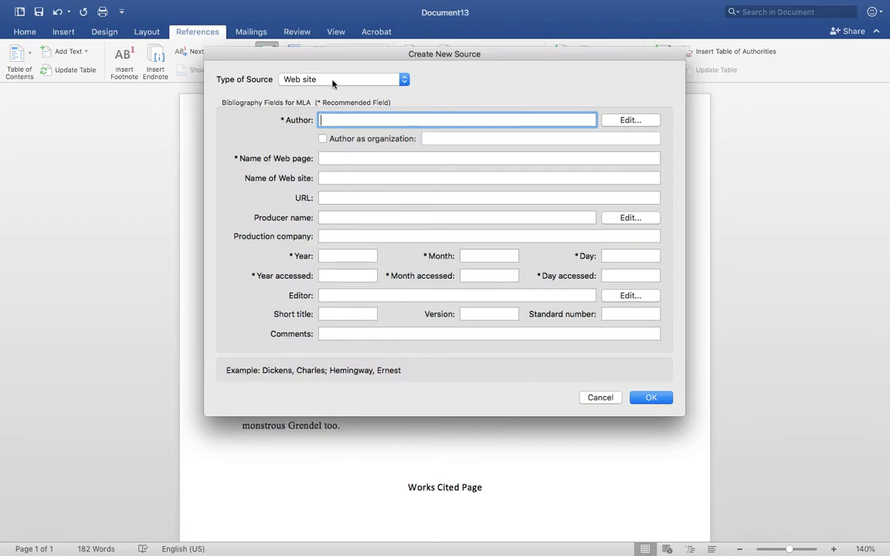
left_click(593, 400)
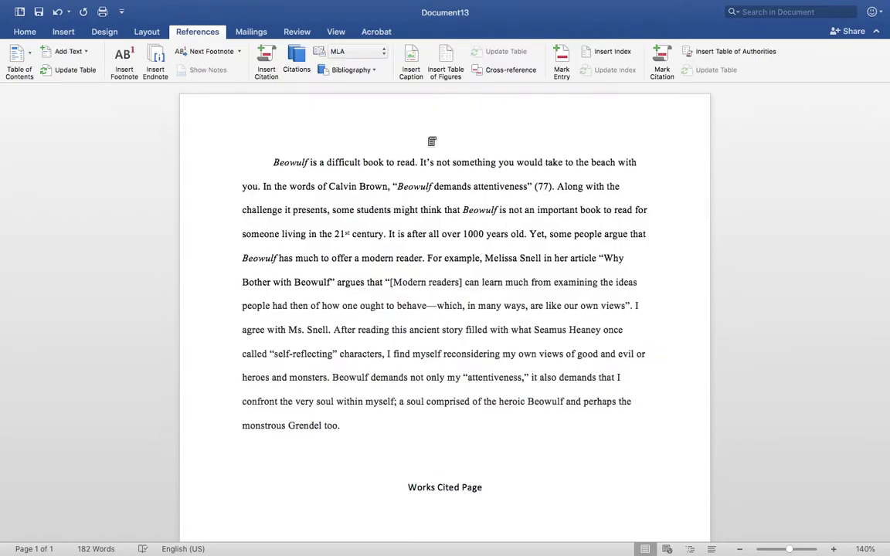
left_click(298, 54)
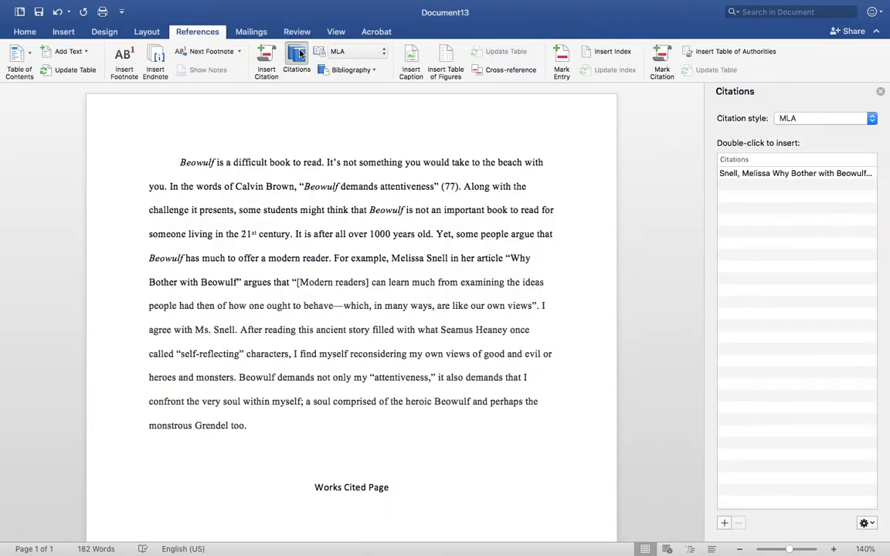
double_click(776, 174)
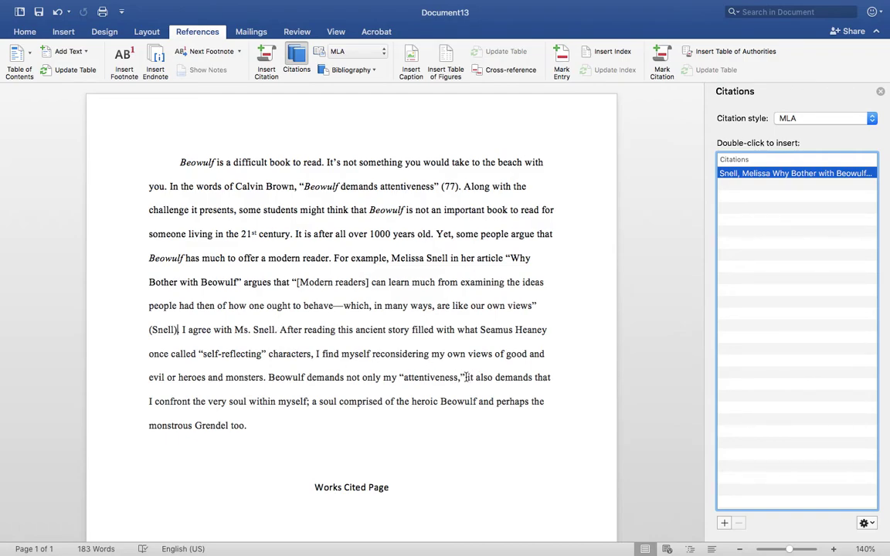
Try inserting the saved source's citation after the quoted word "attentiveness," near the paragraph's end, and delete it again
left_click(420, 340)
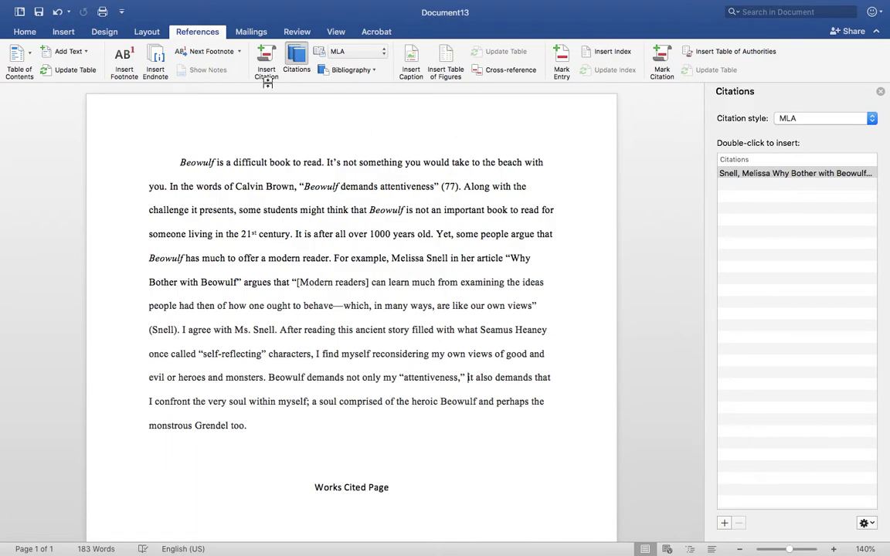
left_click(298, 62)
left_click(297, 62)
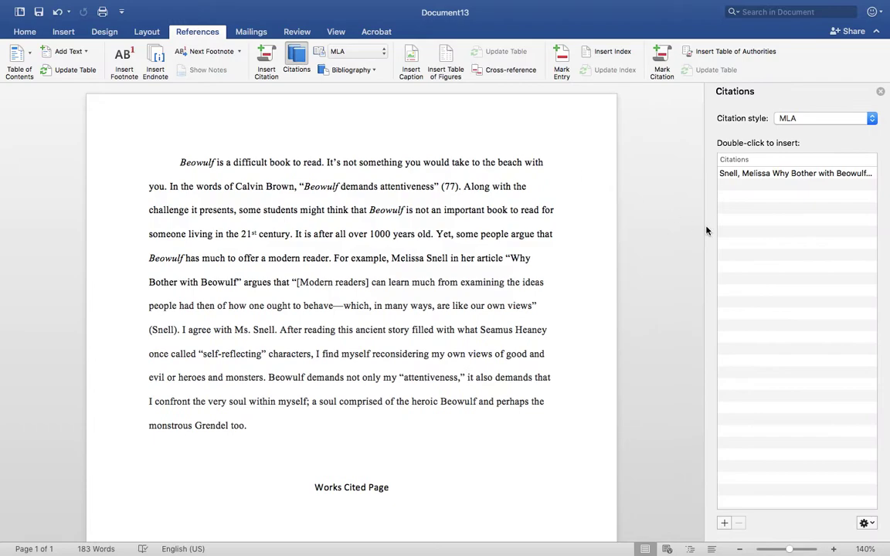
left_click(767, 174)
double_click(766, 175)
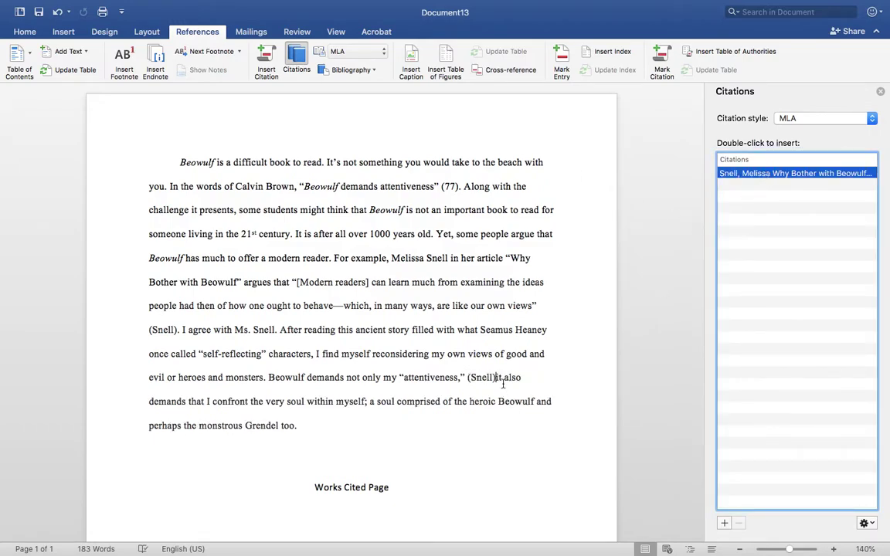
left_click(481, 377)
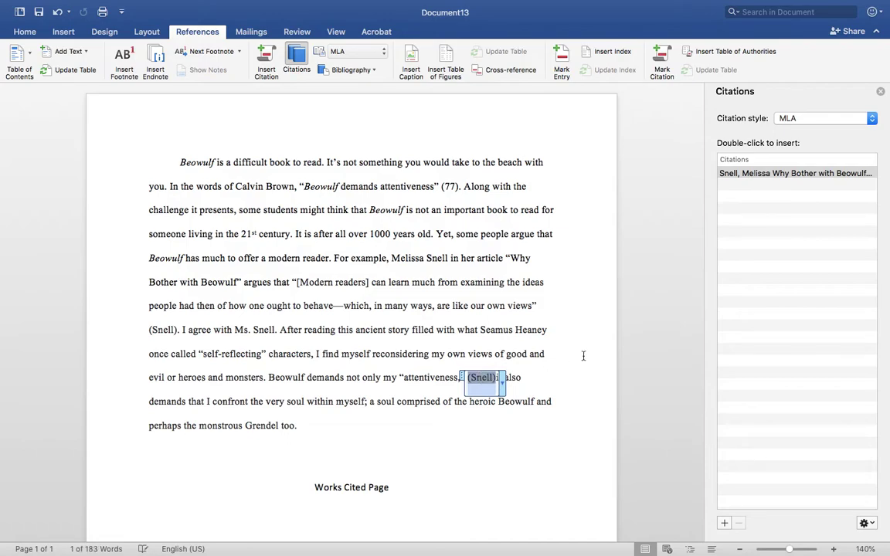
key("BackSpace")
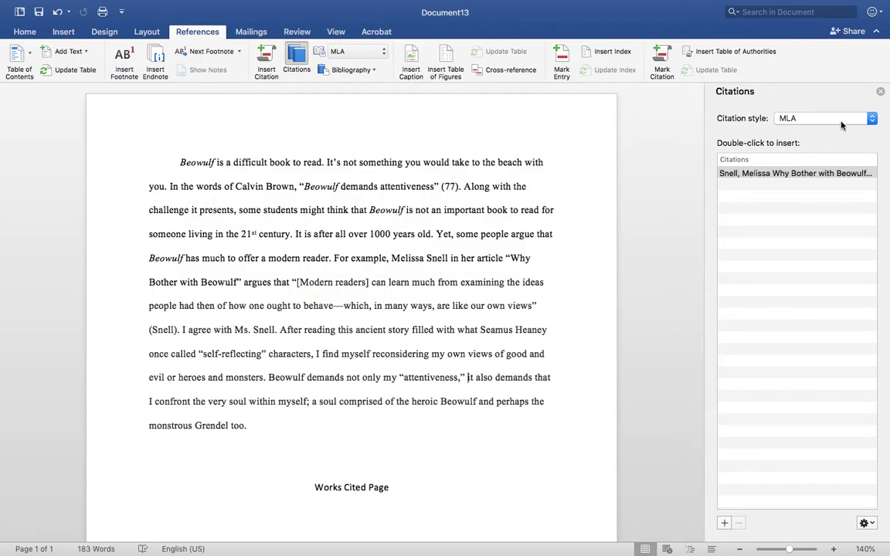
Replace the typed "Works Cited Page" heading below the paragraph with the built-in Works Cited bibliography
left_click(881, 92)
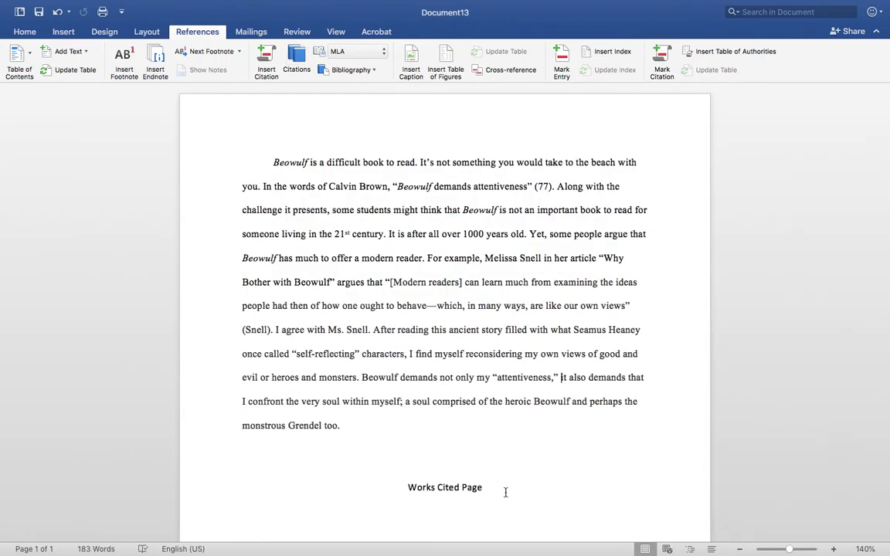
left_click_drag(506, 493, 391, 487)
key("BackSpace")
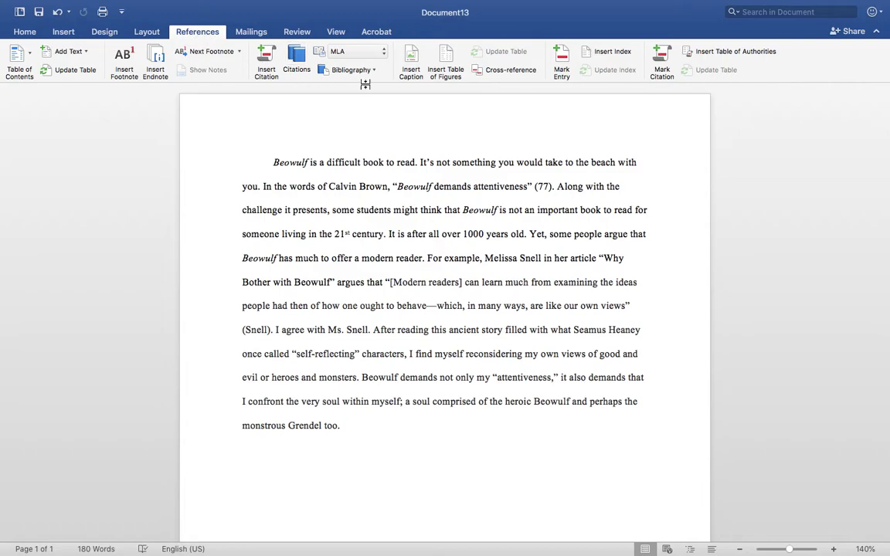
left_click(374, 70)
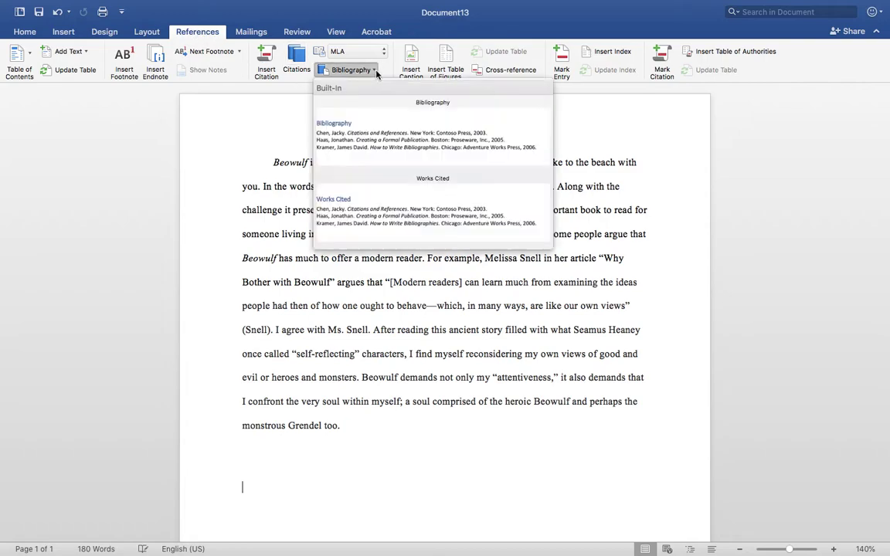
left_click(420, 194)
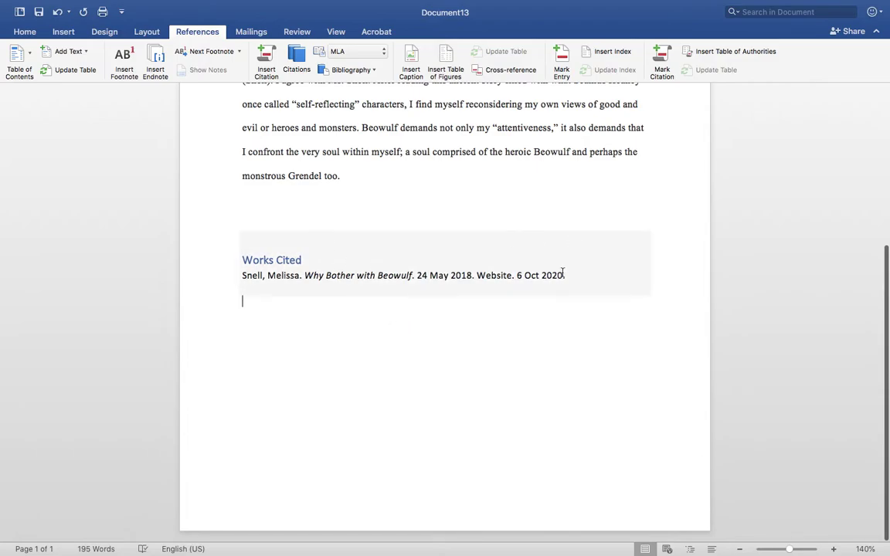
Add a blank line between the Works Cited heading and its entry, and show the list of saved citations
left_click(341, 257)
key("Return")
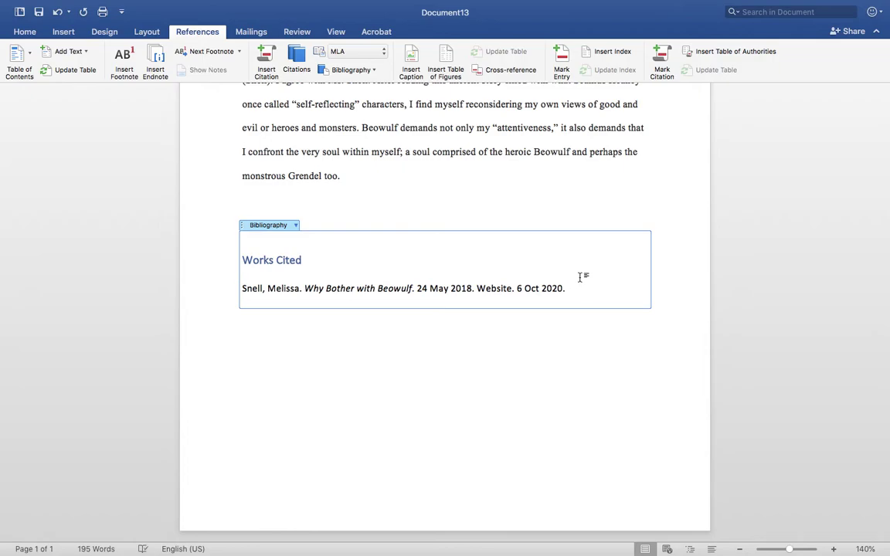
scroll(580, 194, "up", 5)
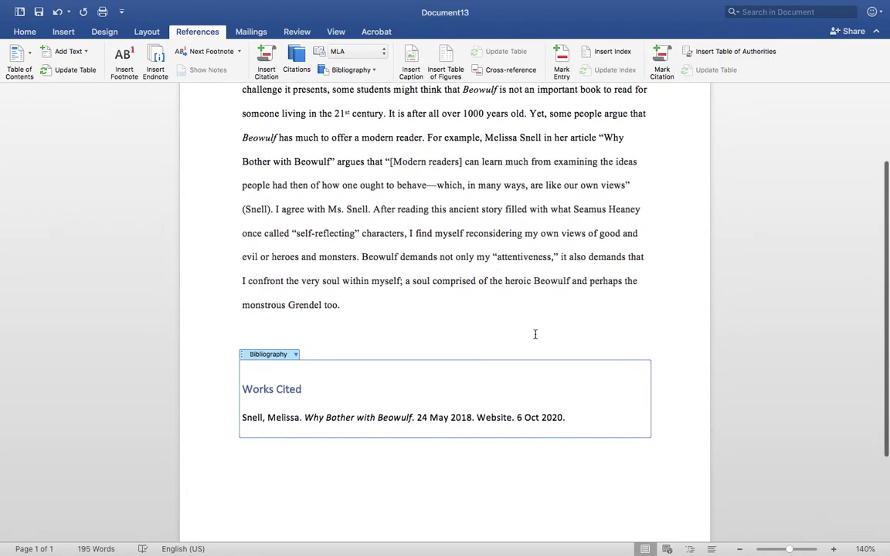
scroll(510, 325, "down", 2)
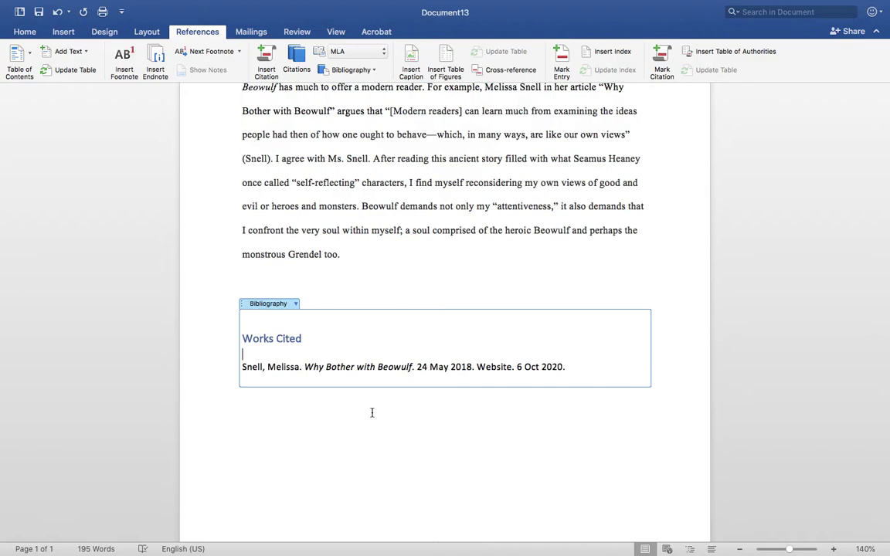
scroll(200, 434, "up", 2)
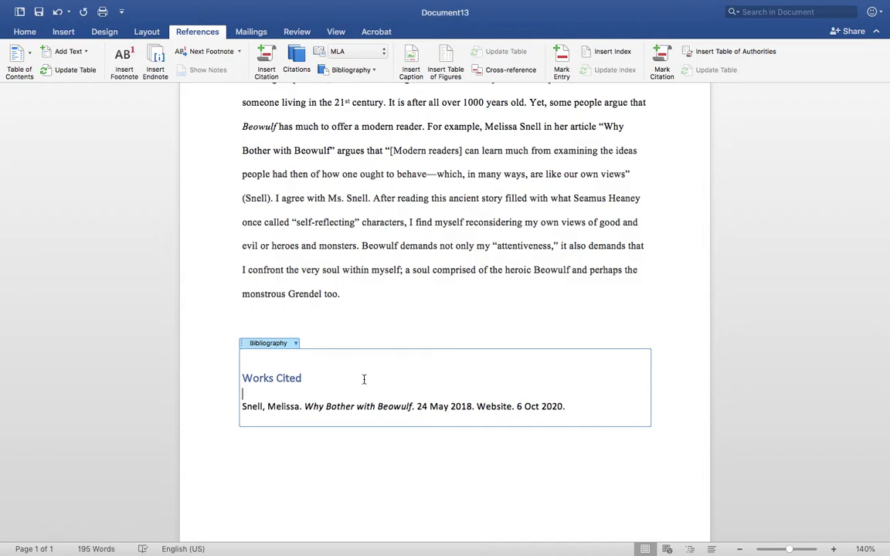
scroll(580, 396, "up", 2)
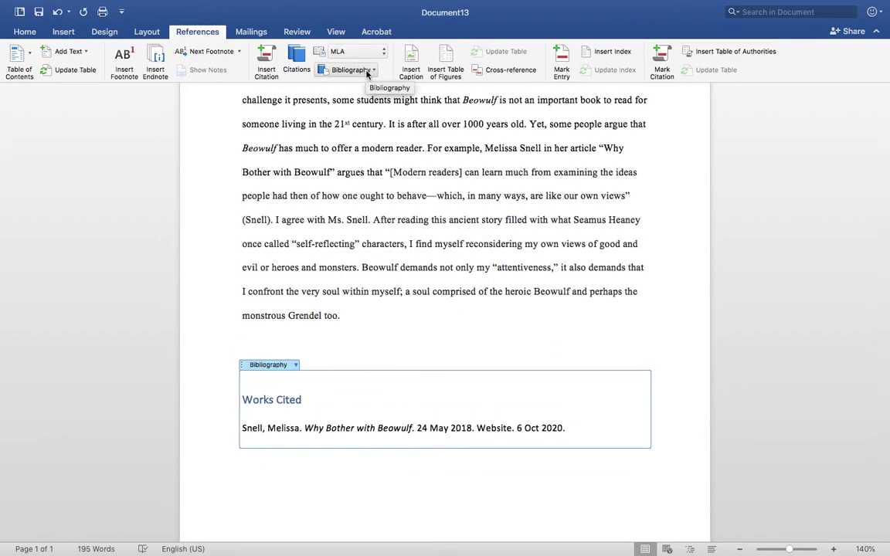
scroll(415, 179, "up", 5)
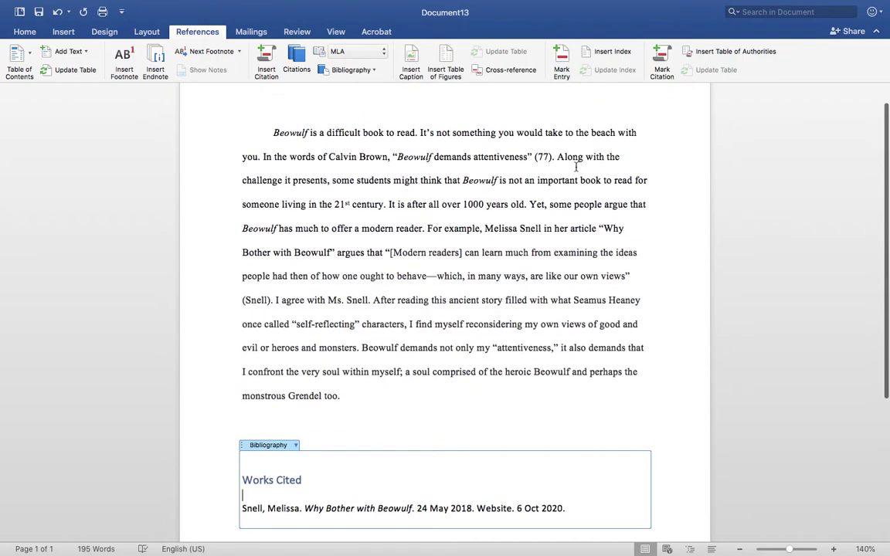
left_click(297, 59)
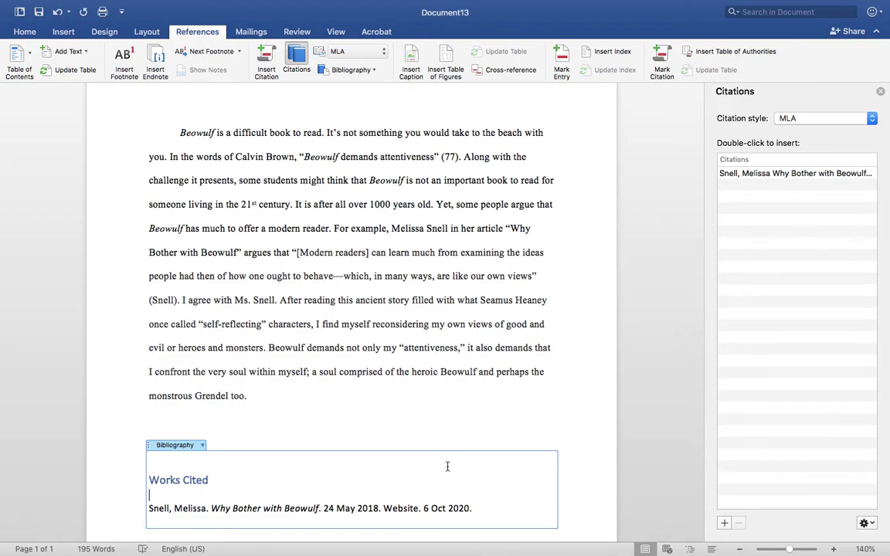
Set the Works Cited heading's font to Times New Roman
triple_click(168, 480)
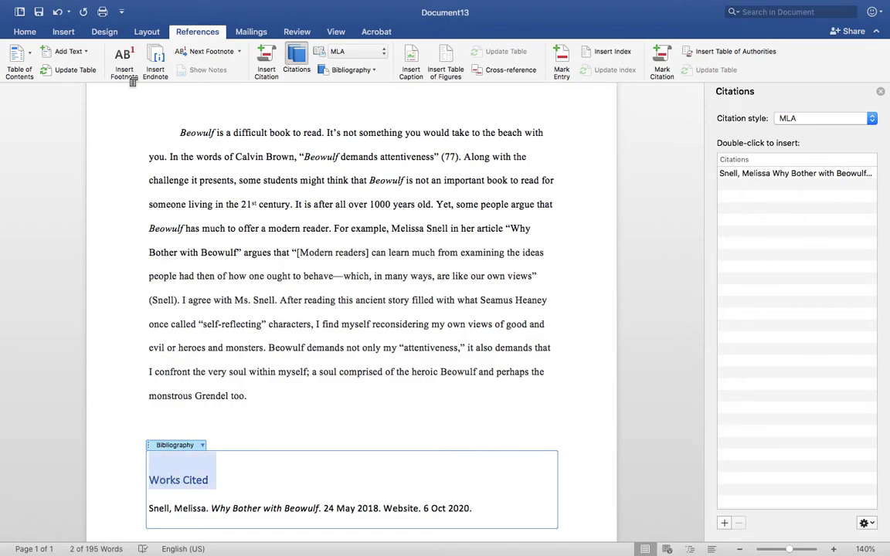
left_click(25, 31)
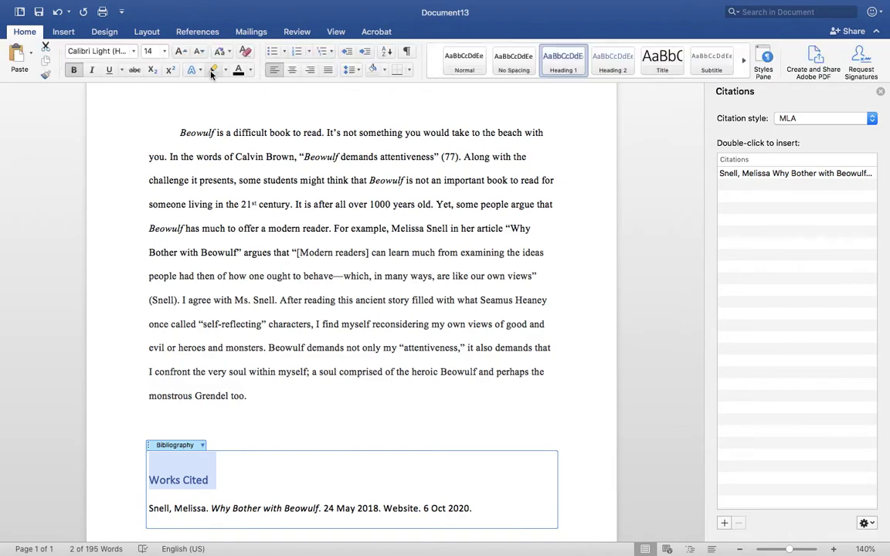
left_click(134, 51)
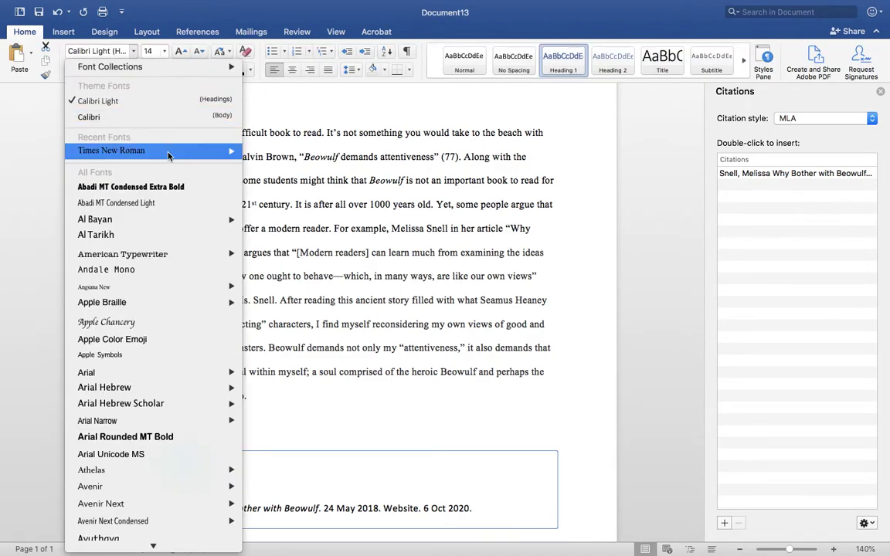
mouse_move(162, 150)
left_click(267, 132)
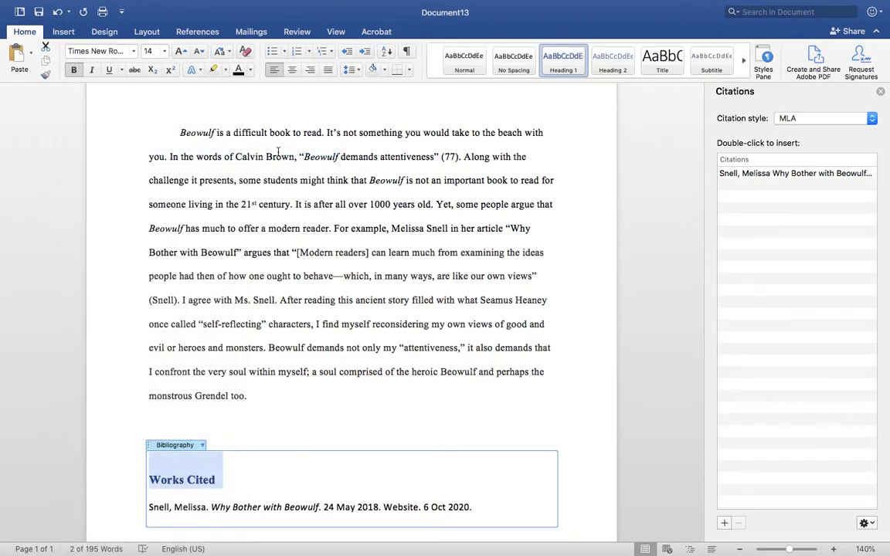
Make the Works Cited heading 12 pt, black and non-bold, and center it
left_click(163, 51)
left_click(162, 172)
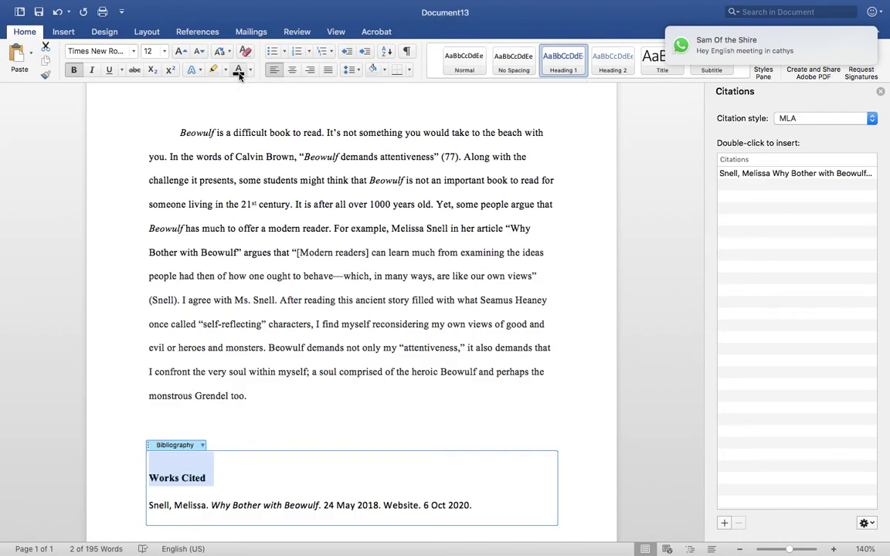
left_click(74, 69)
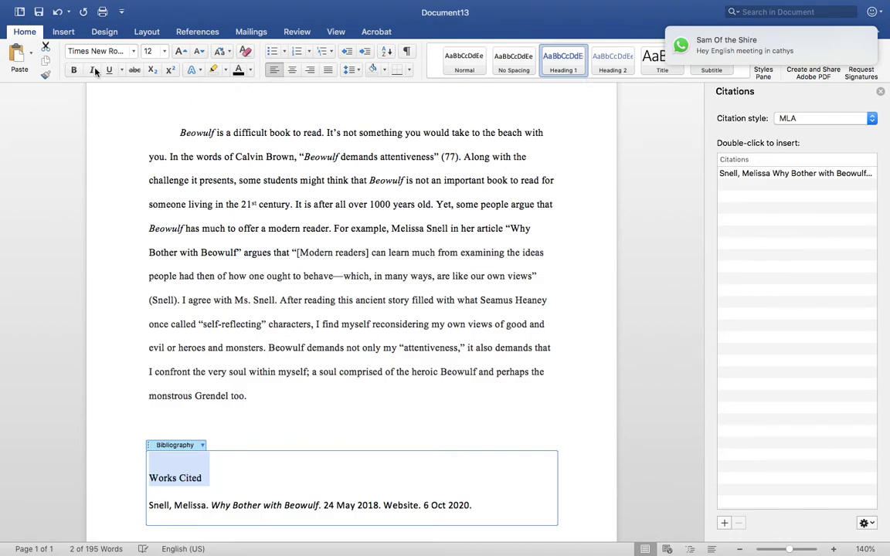
left_click(293, 70)
left_click(532, 375)
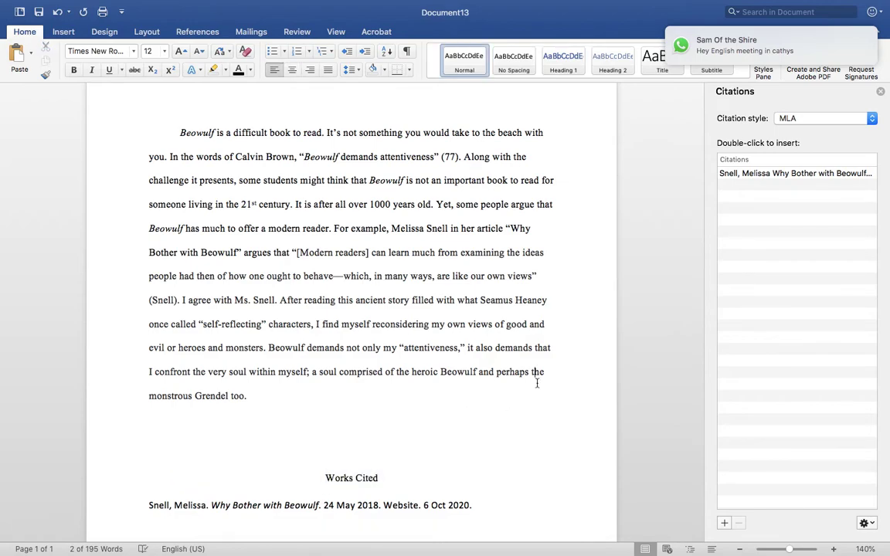
Mark the incoming WhatsApp message notification as read
scroll(537, 383, "down", 2)
mouse_move(804, 58)
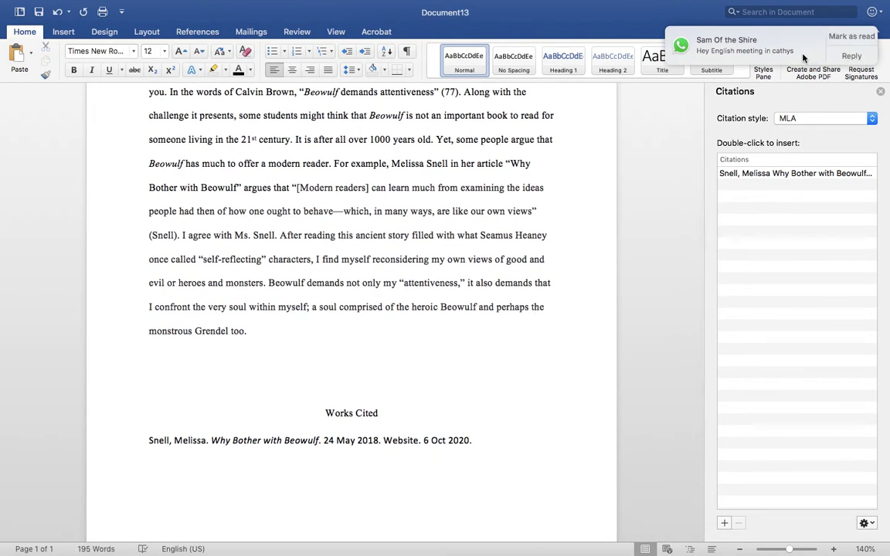
left_click(851, 36)
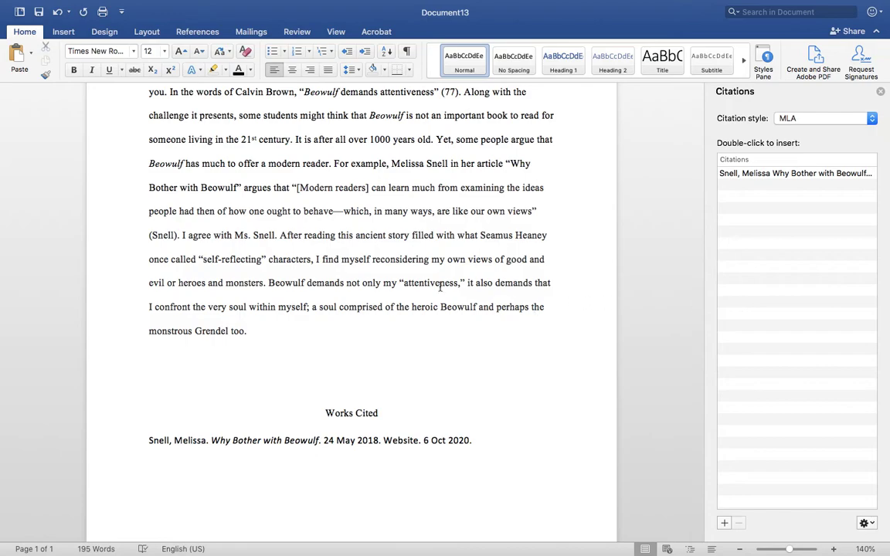
Select the source entry under Works Cited, close the list of saved citations, and return the cursor to the Beowulf paragraph
scroll(440, 286, "down", 2)
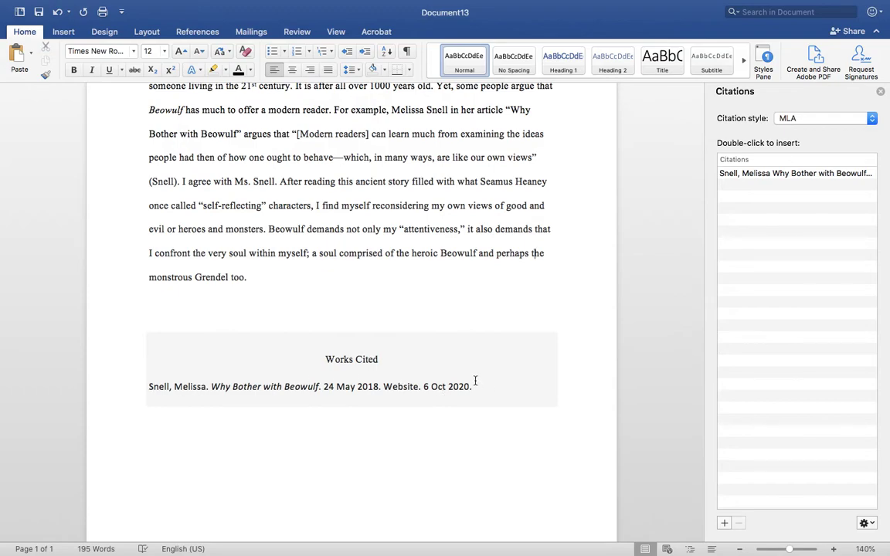
left_click(127, 389)
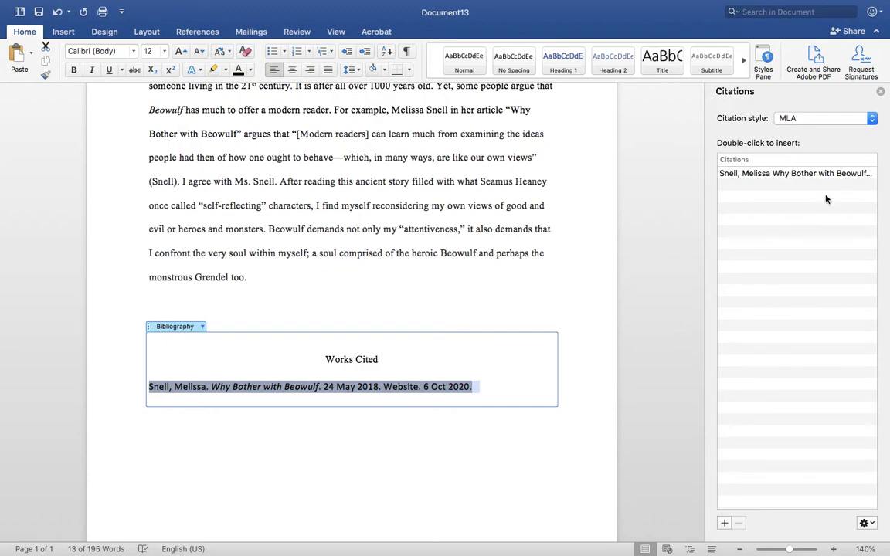
left_click(880, 91)
left_click(445, 445)
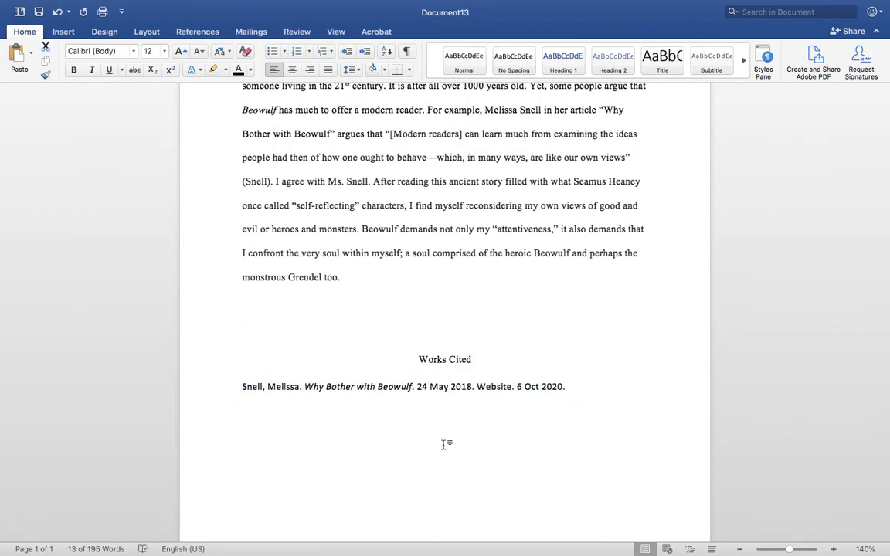
left_click(220, 394)
left_click(242, 254)
Review the finished Beowulf paragraph, its in-text citations, and the Works Cited entry below it
scroll(414, 265, "up", 3)
key("super+5")
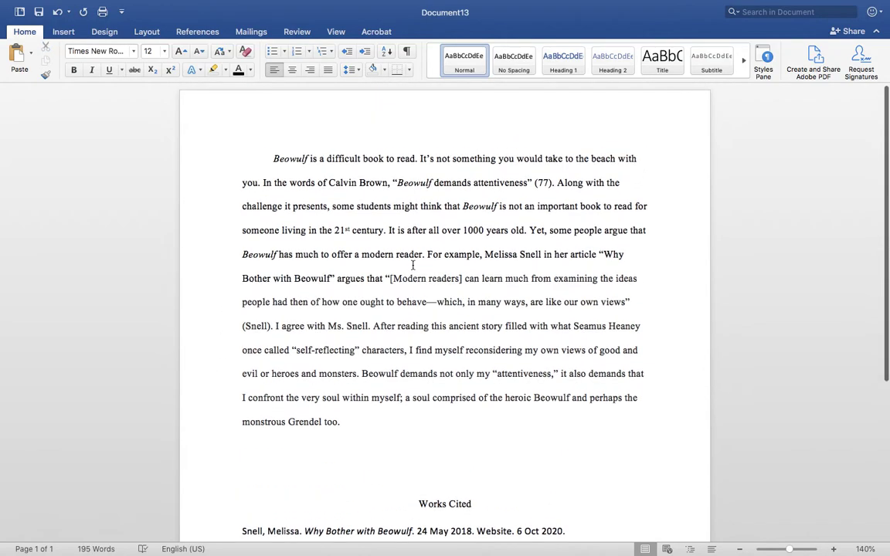
key("super+2")
scroll(413, 265, "up", 2)
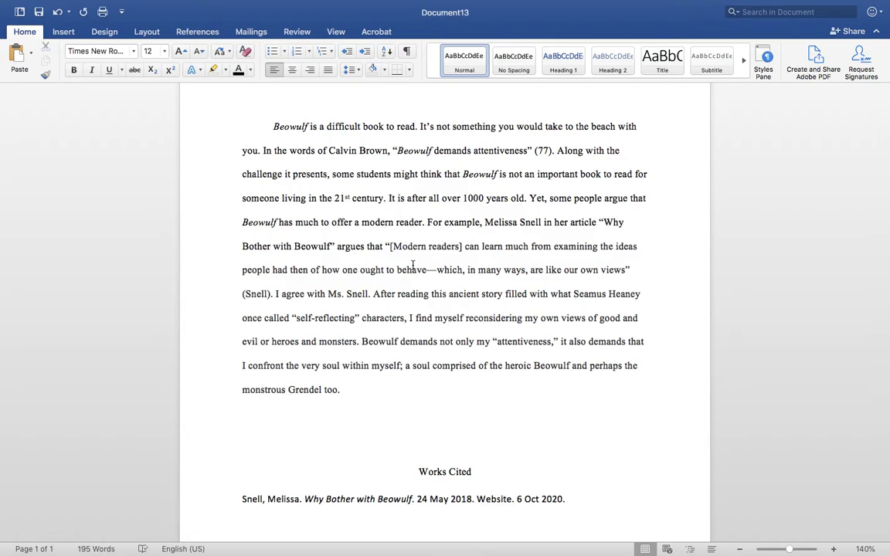
scroll(413, 265, "up", 2)
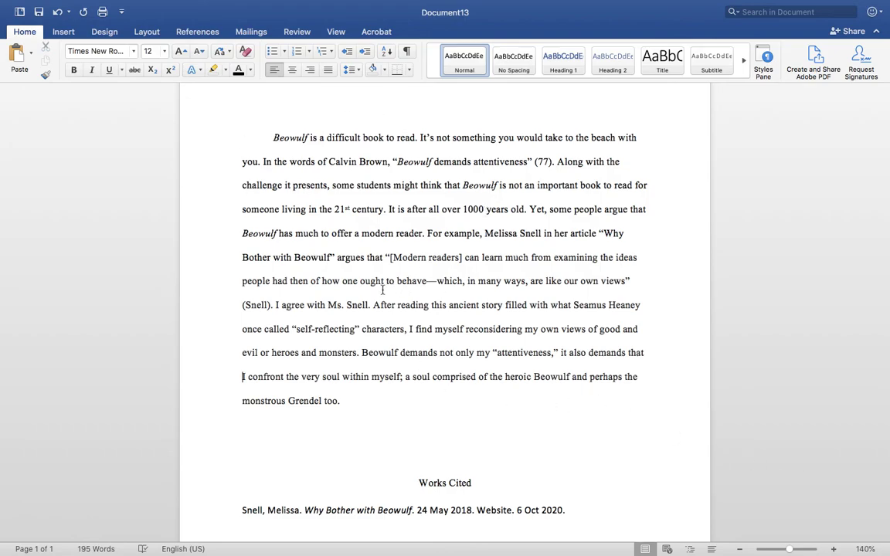
scroll(370, 284, "up", 1)
scroll(370, 284, "down", 5)
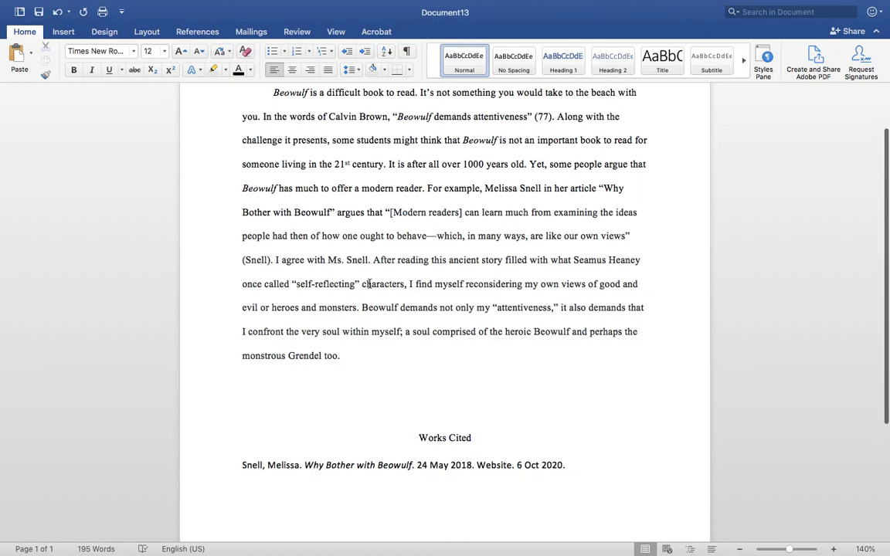
scroll(369, 283, "up", 5)
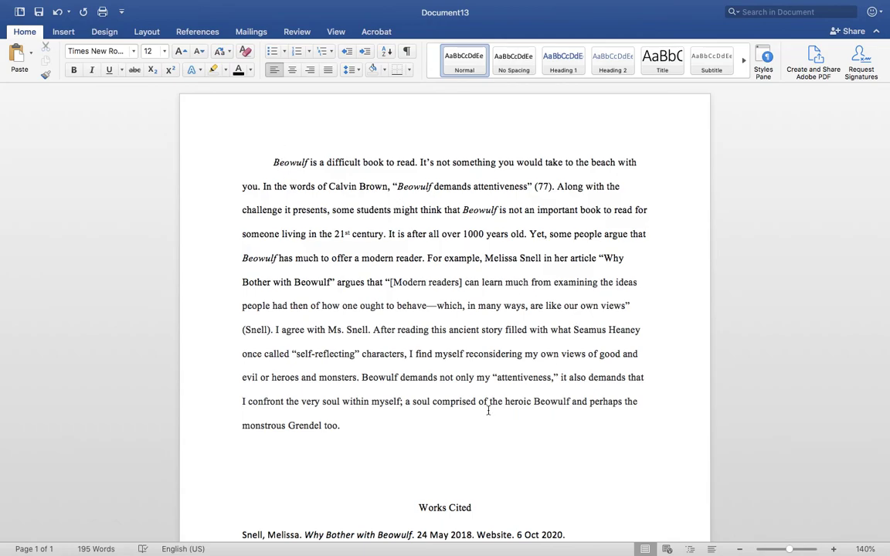
scroll(490, 296, "down", 2)
scroll(490, 312, "up", 2)
scroll(532, 380, "down", 3)
scroll(532, 380, "down", 3)
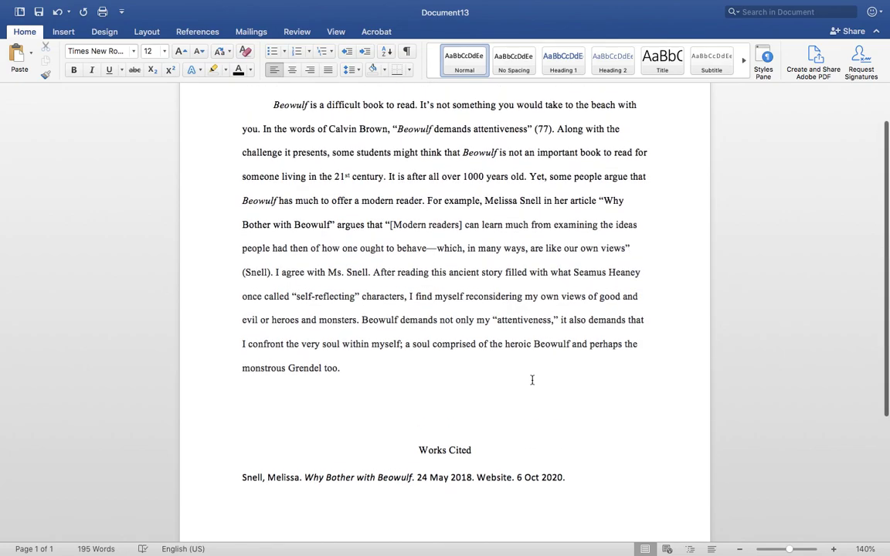
scroll(532, 380, "up", 1)
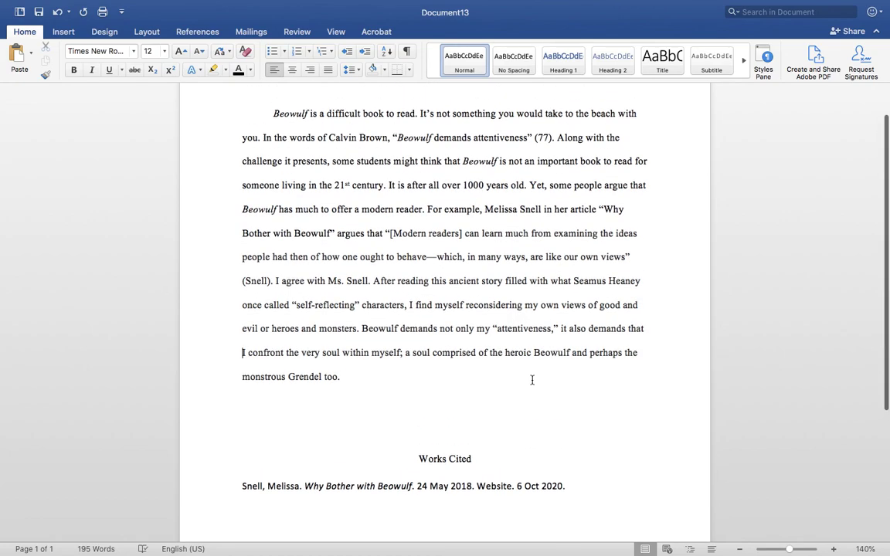